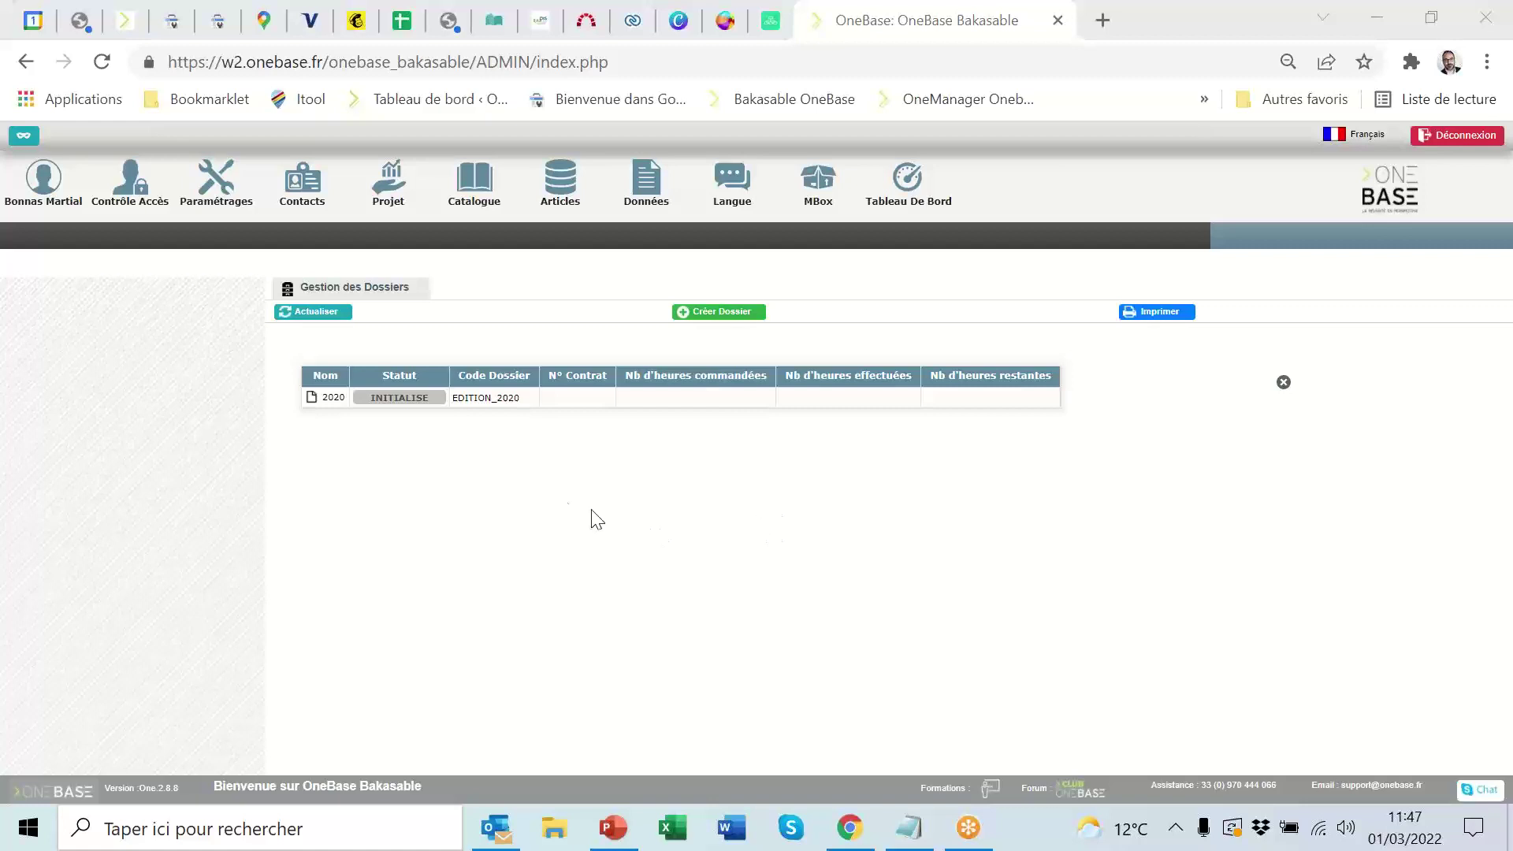
# Step: Open the OneAdmin role from the role administration, review its connection screen settings, and return to the home page
pyautogui.click(134, 188)
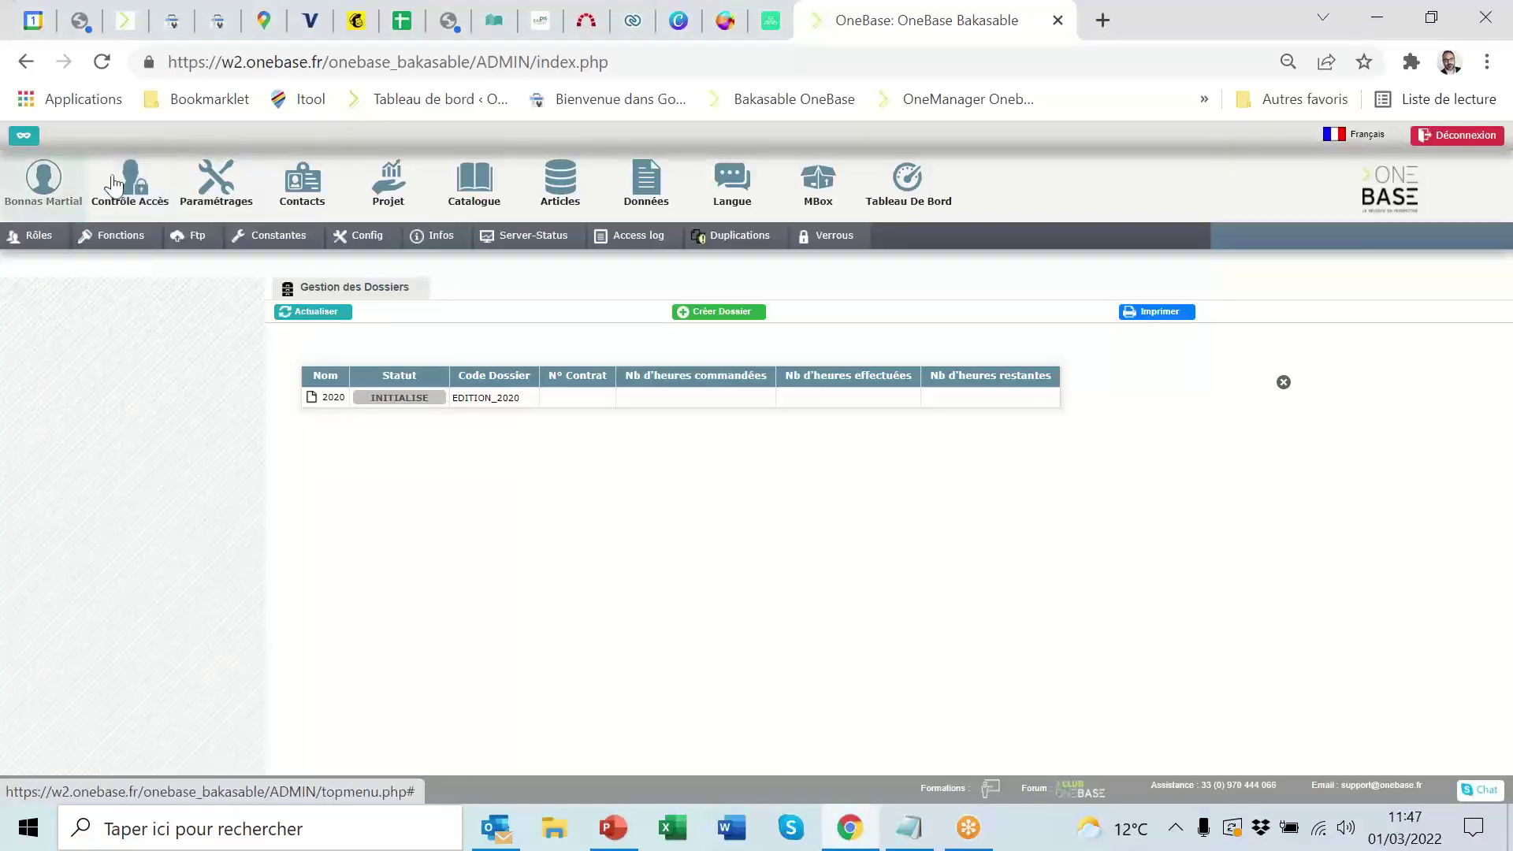
pyautogui.click(41, 239)
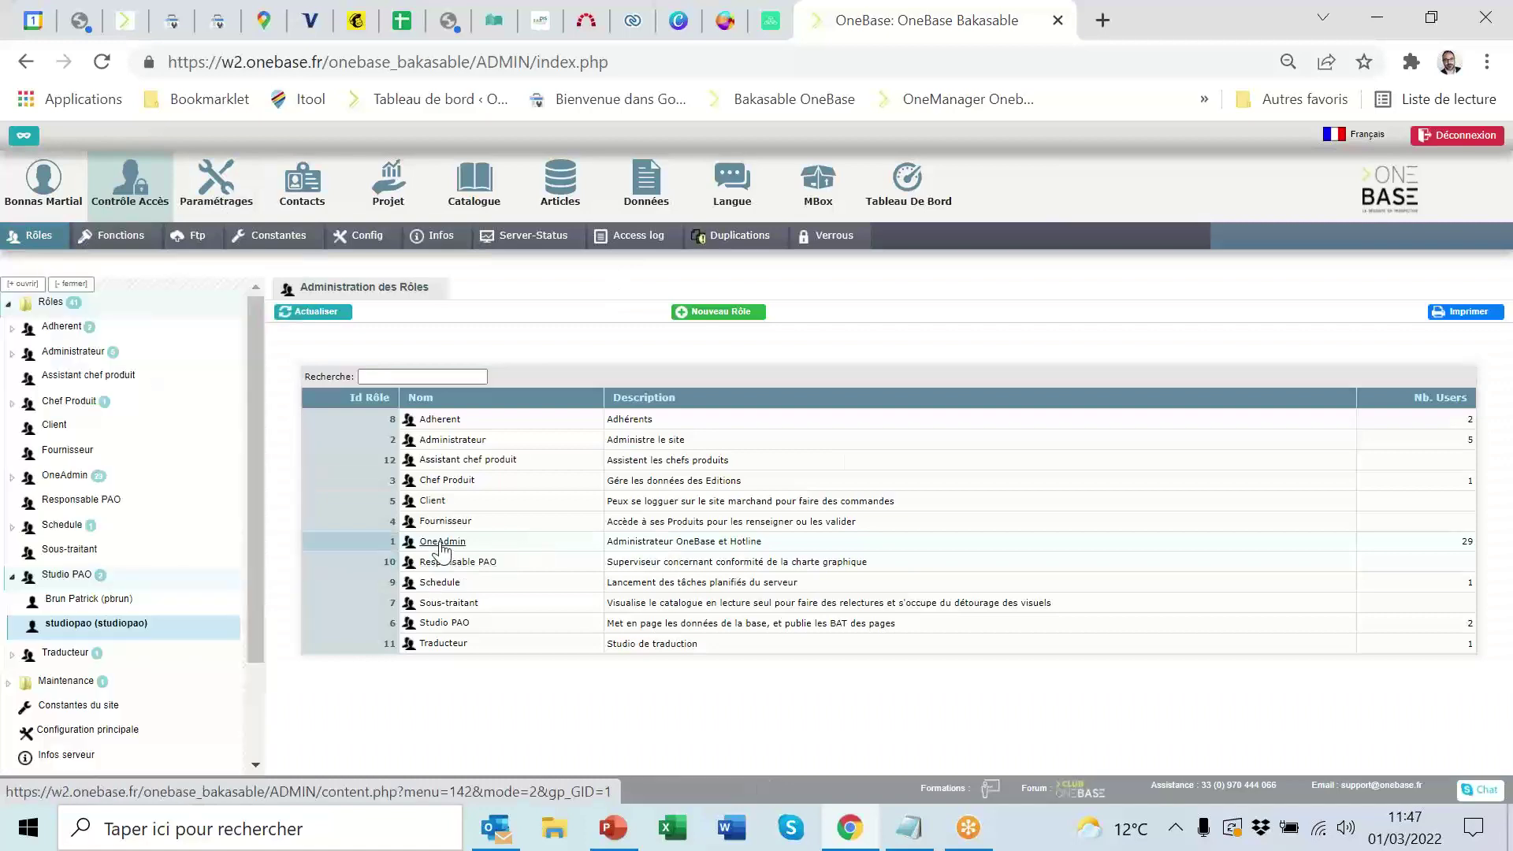
pyautogui.click(443, 542)
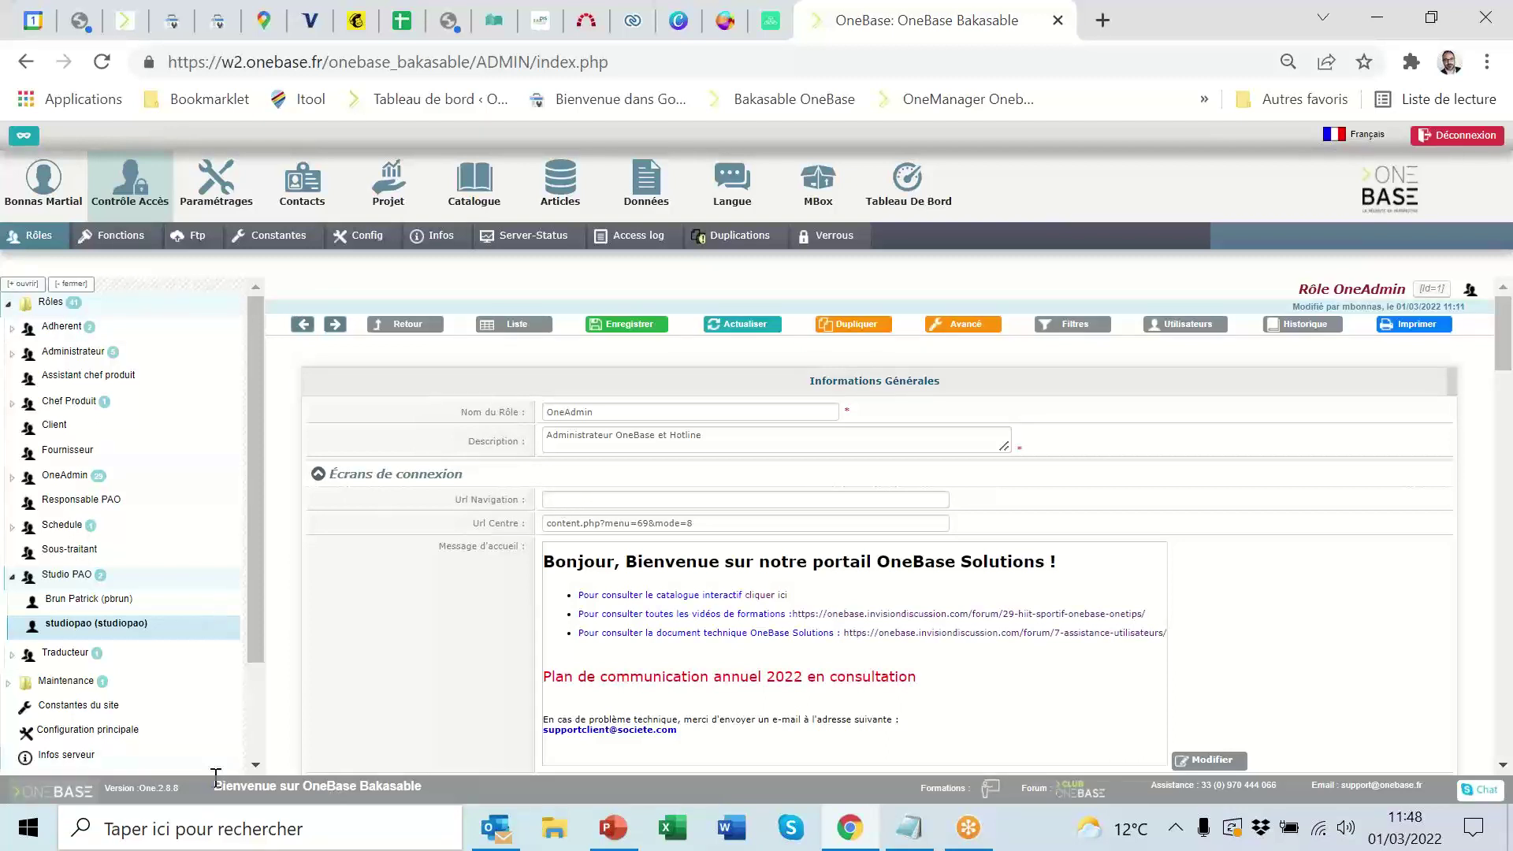
pyautogui.scroll(-3, 68, 481)
pyautogui.scroll(3, 172, 343)
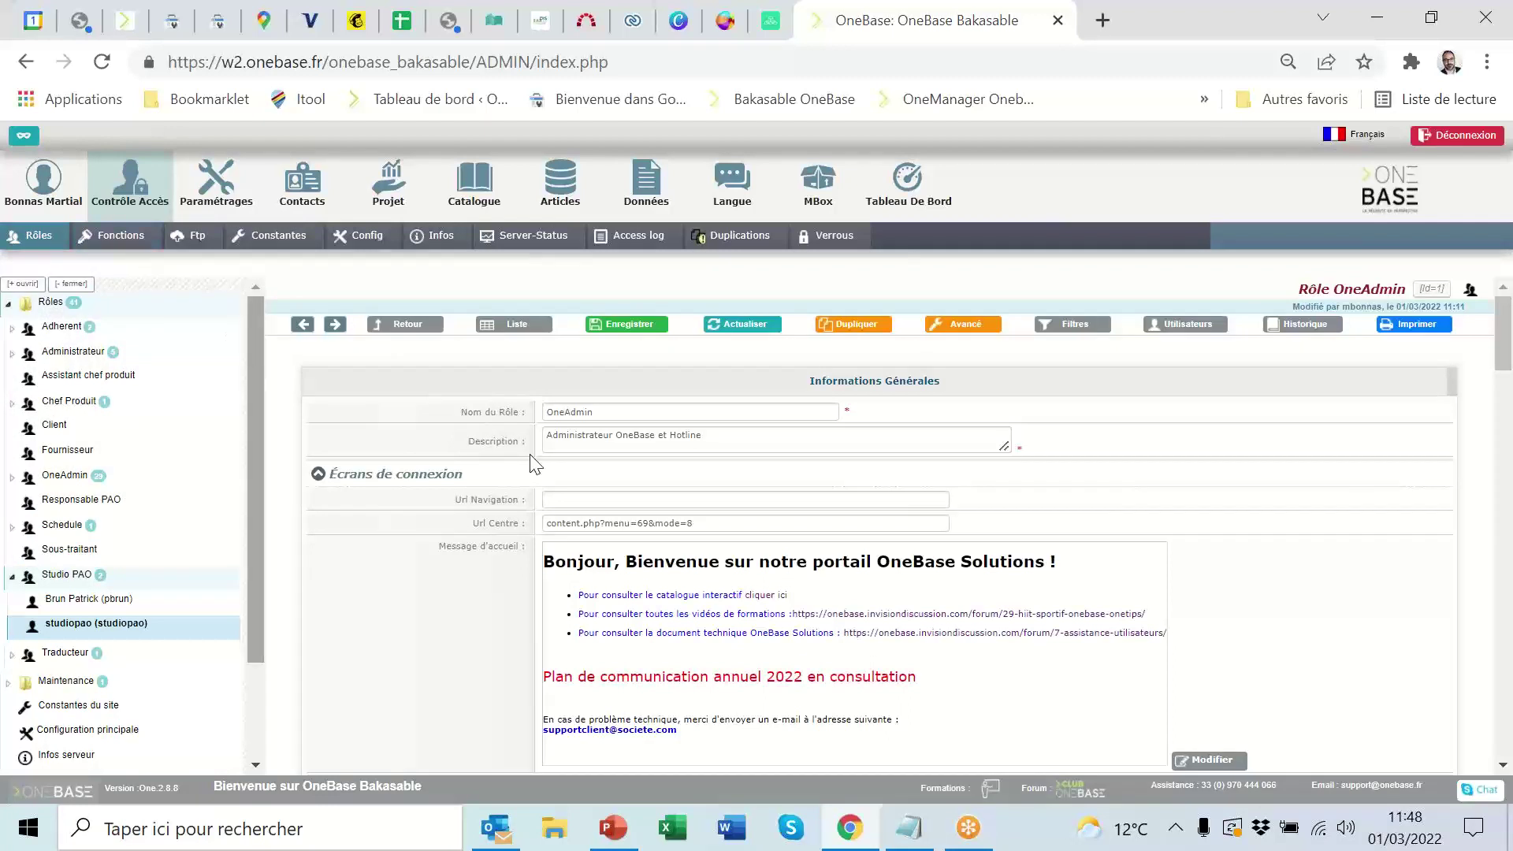
pyautogui.scroll(-1, 665, 569)
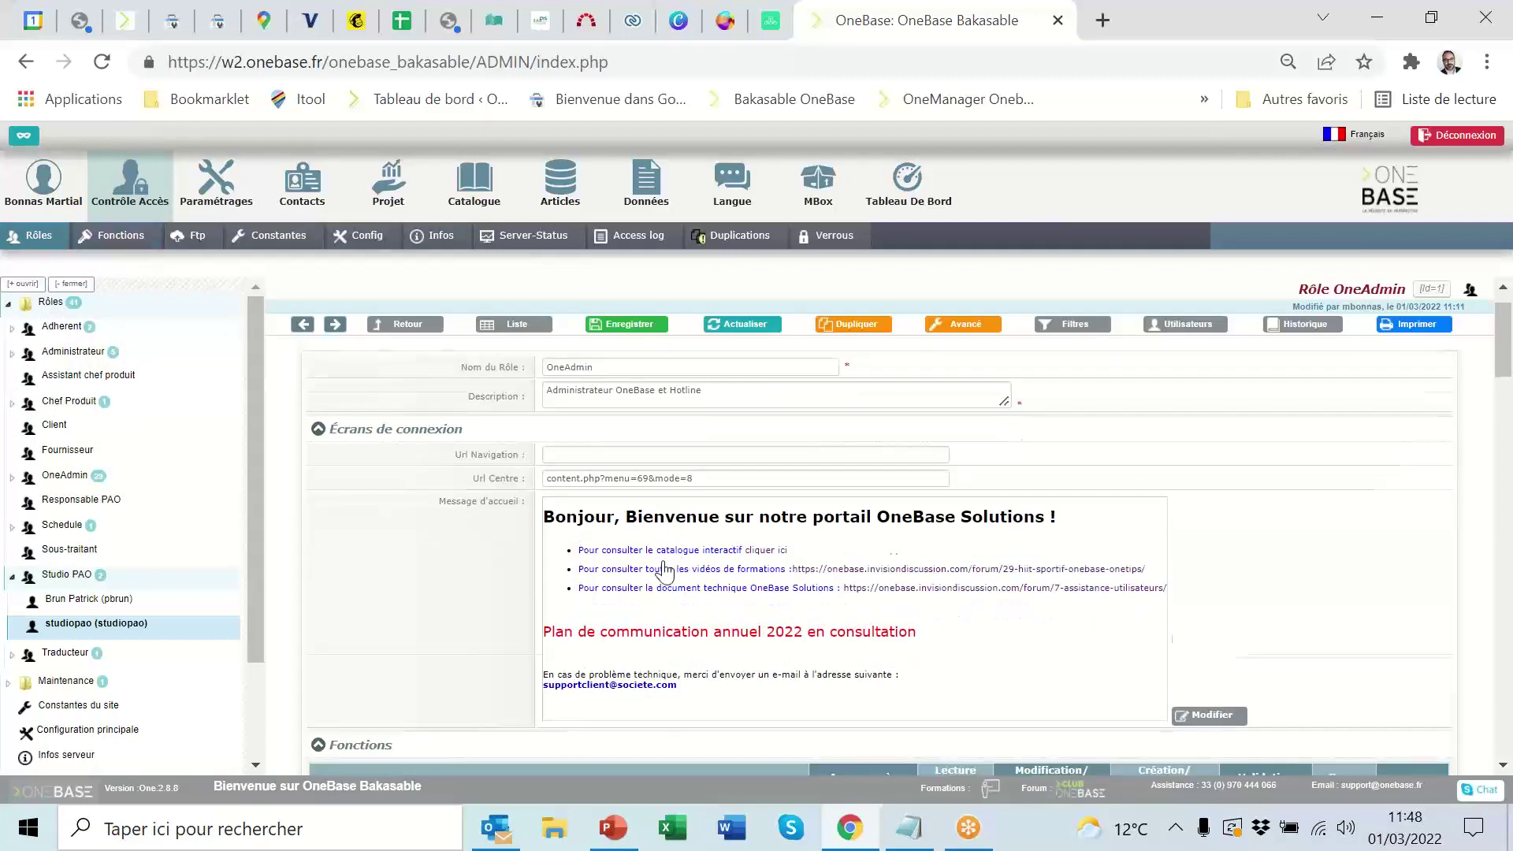
pyautogui.click(1402, 194)
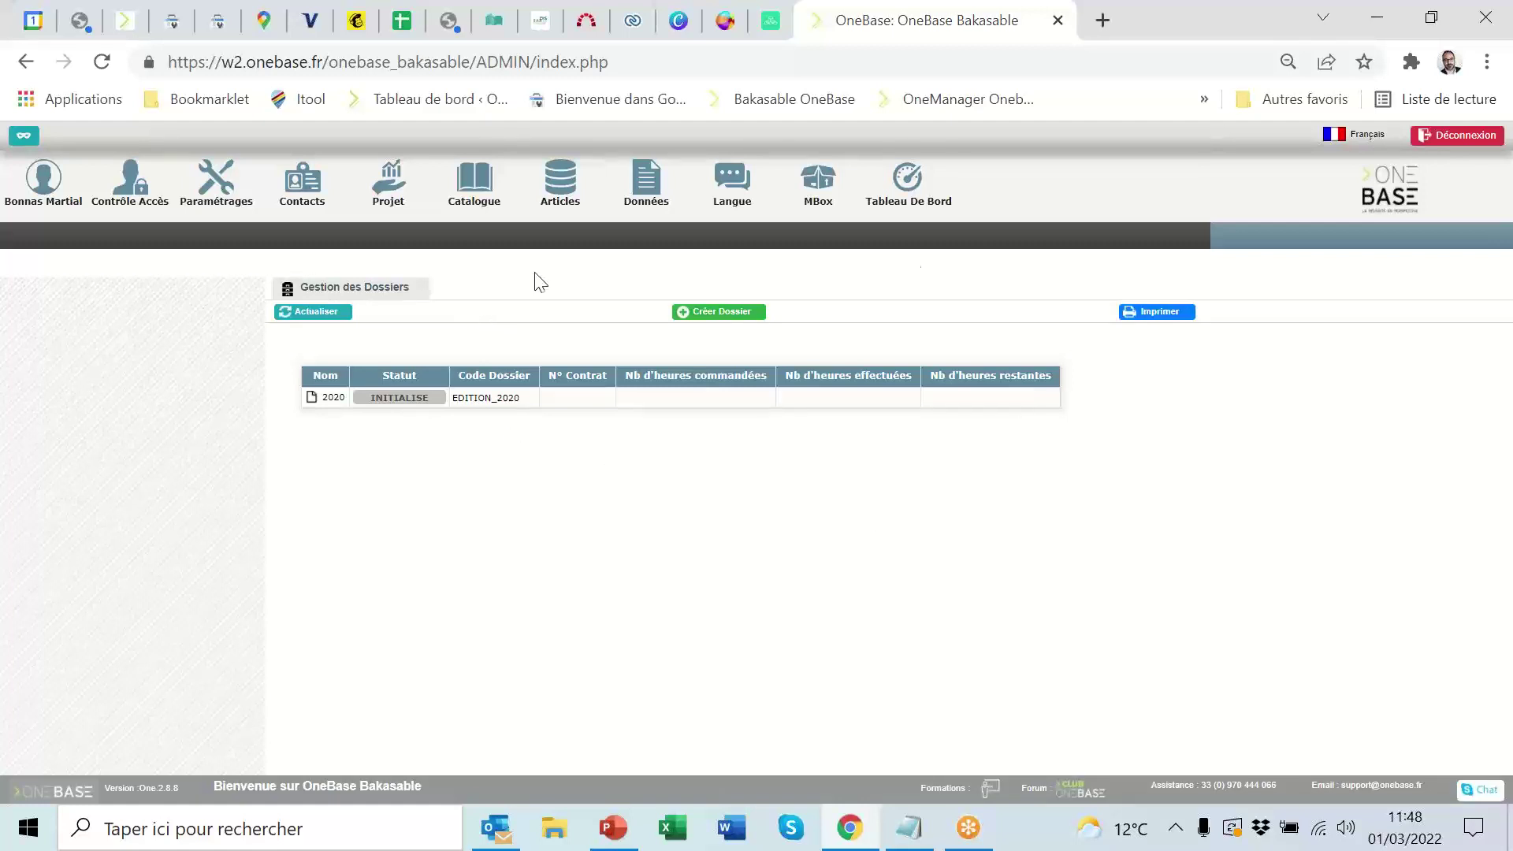
# Step: Copy and clear the Url Centre value of the OneAdmin role, save the role, and return to the home page
pyautogui.click(126, 197)
pyautogui.click(49, 236)
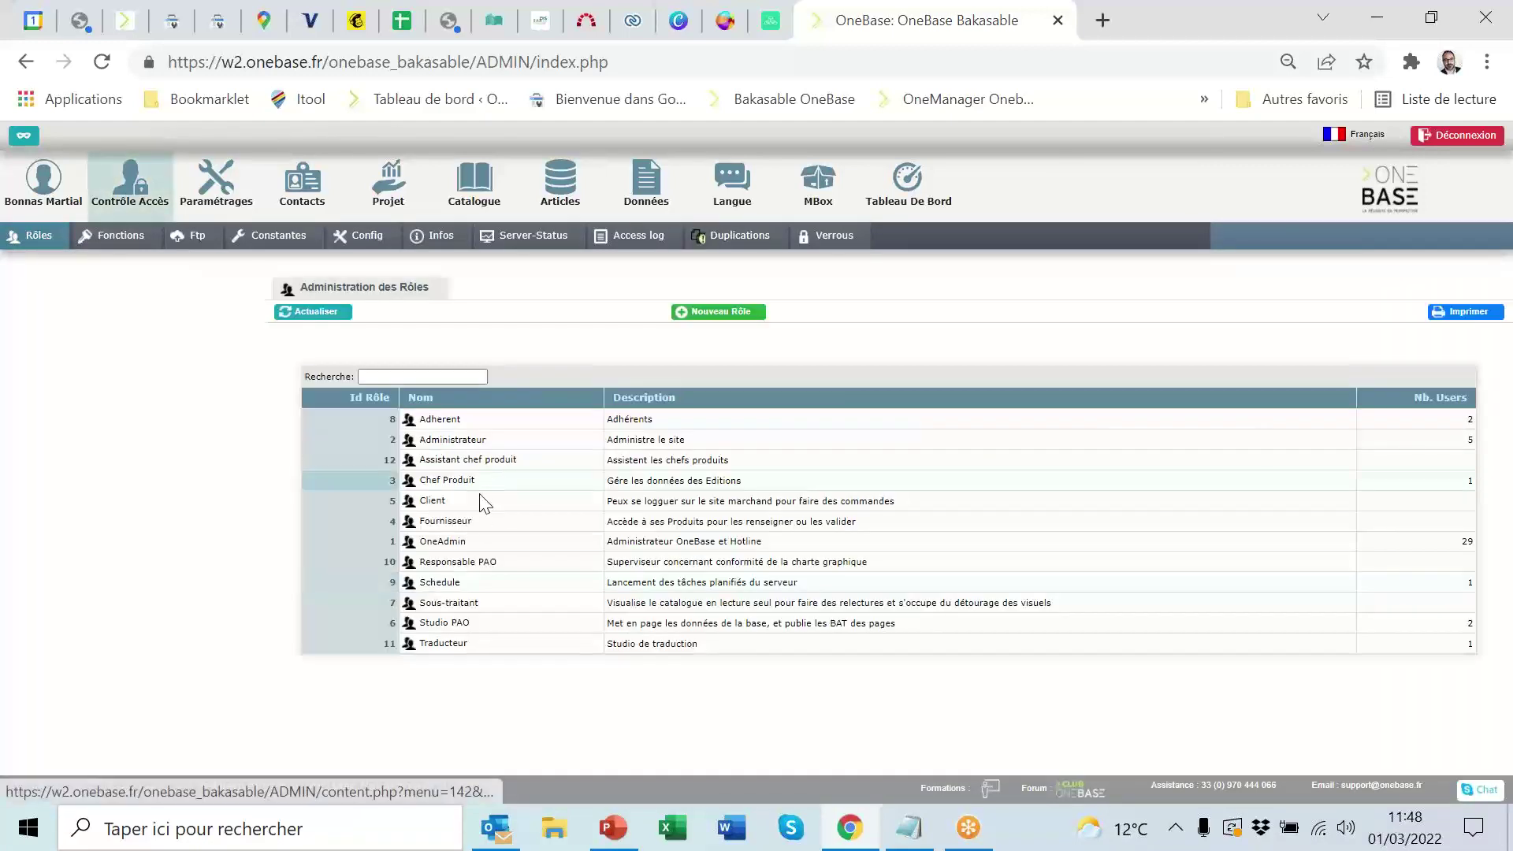
pyautogui.click(443, 542)
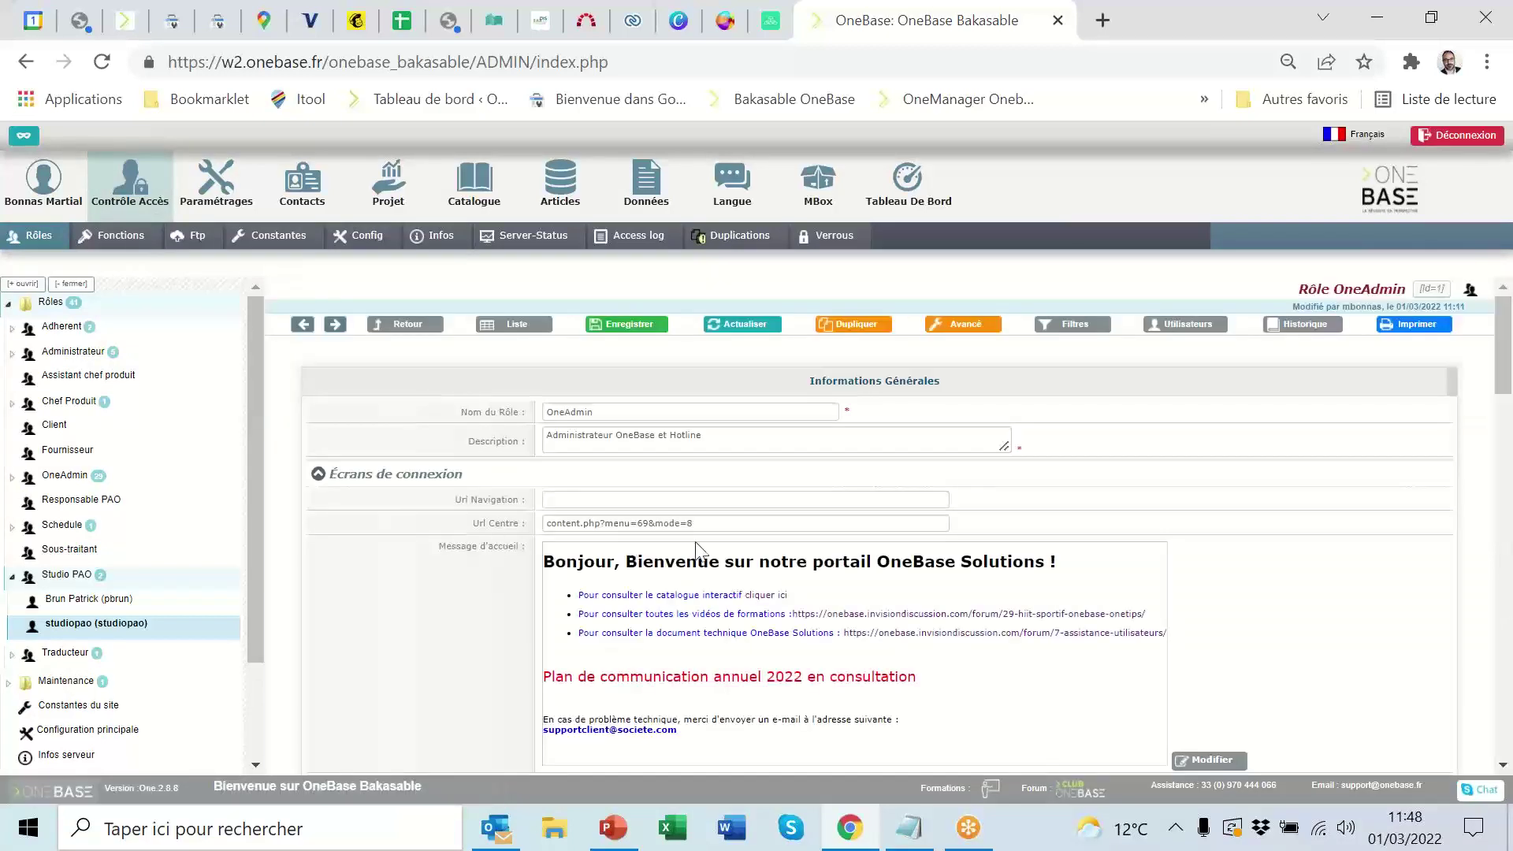
pyautogui.doubleClick(587, 527)
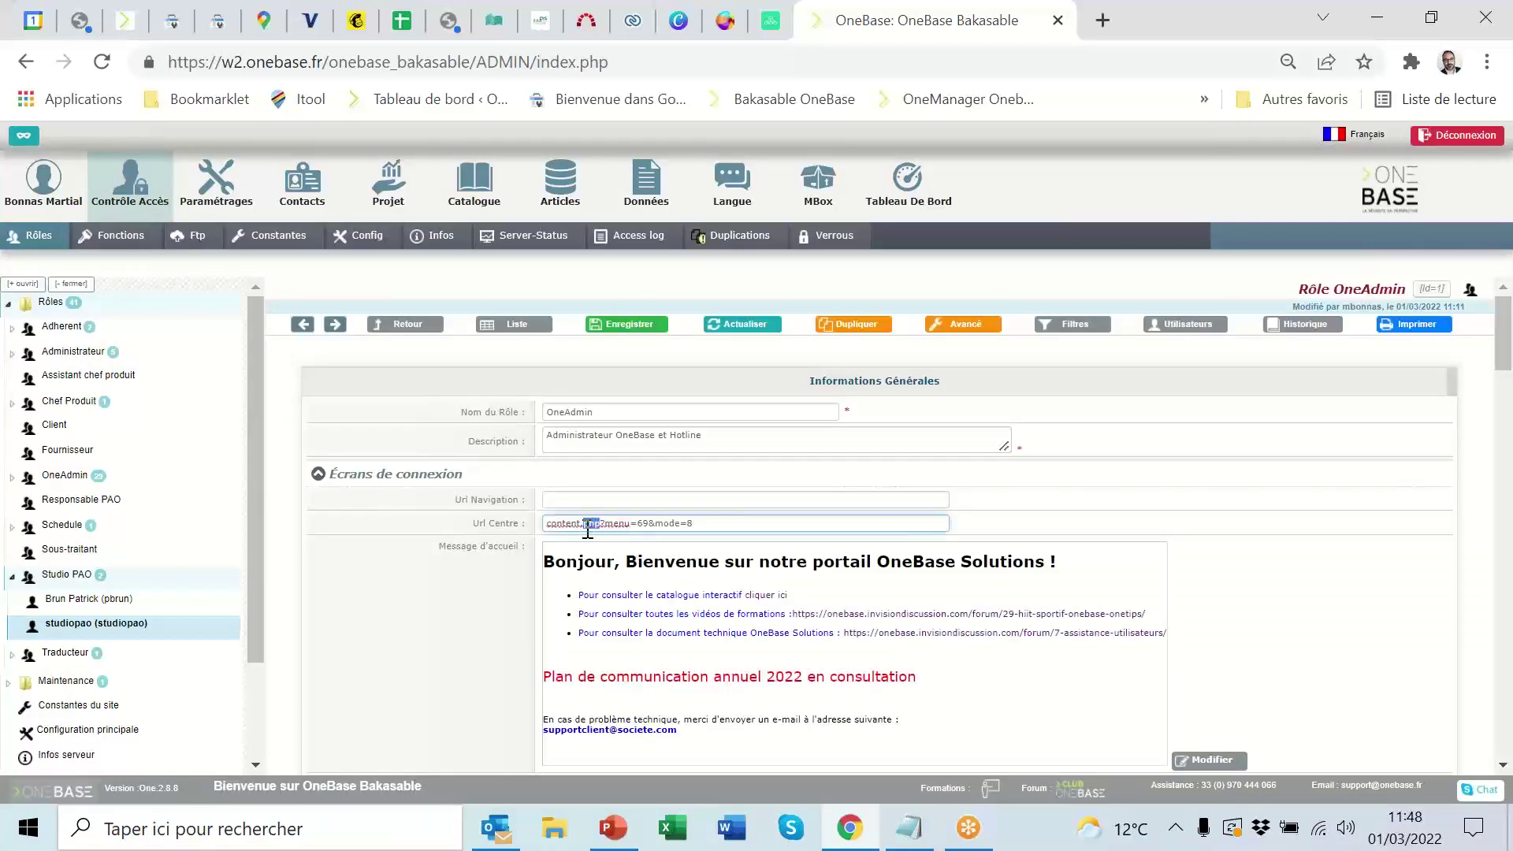
pyautogui.tripleClick(587, 526)
pyautogui.hotkey('ctrl', 'c')
pyautogui.press('Delete')
pyautogui.click(626, 324)
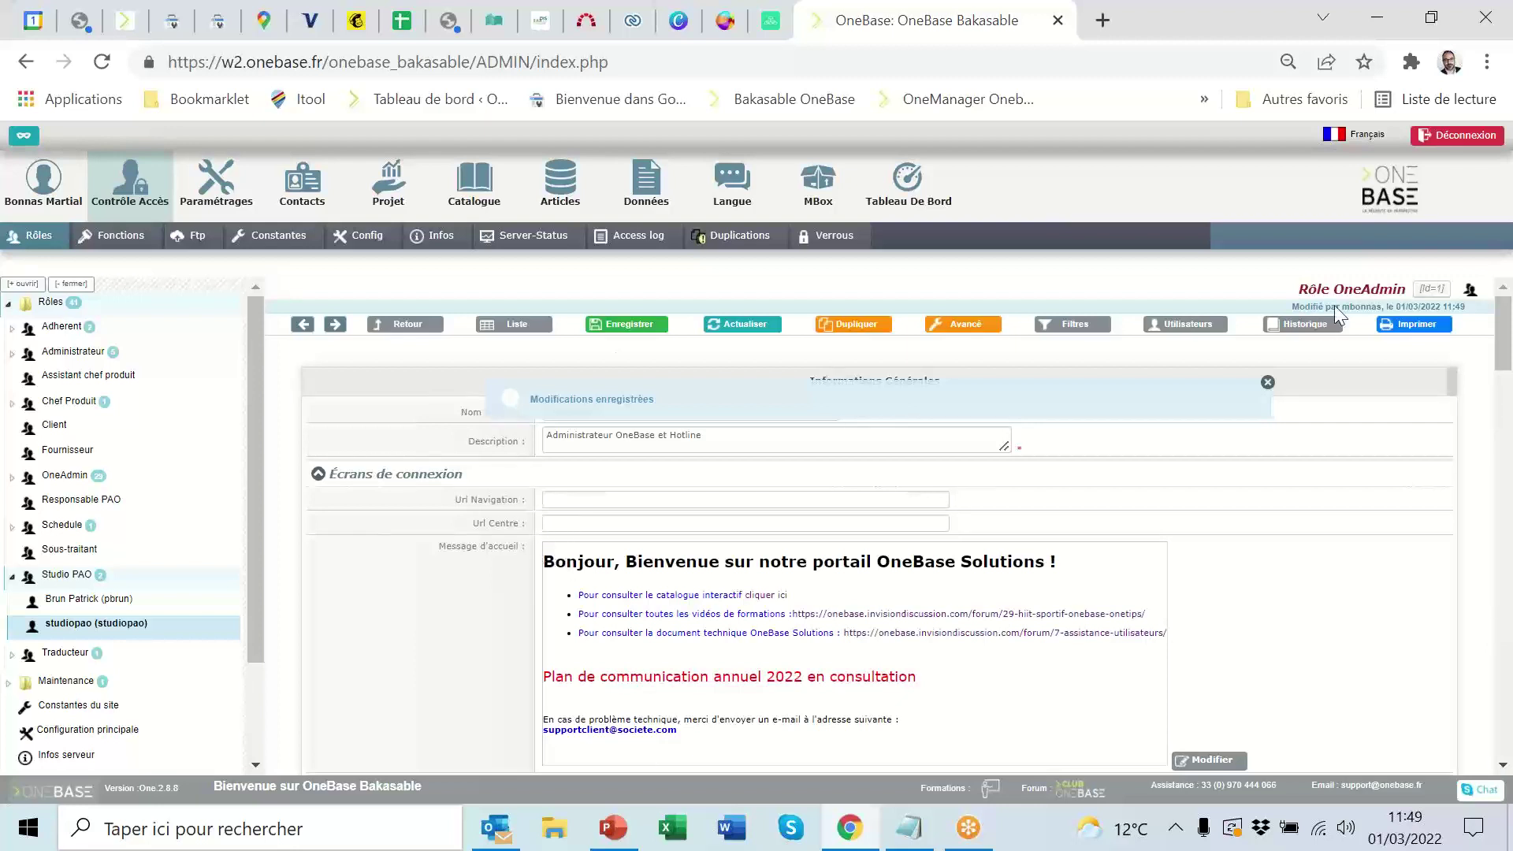
pyautogui.click(1393, 197)
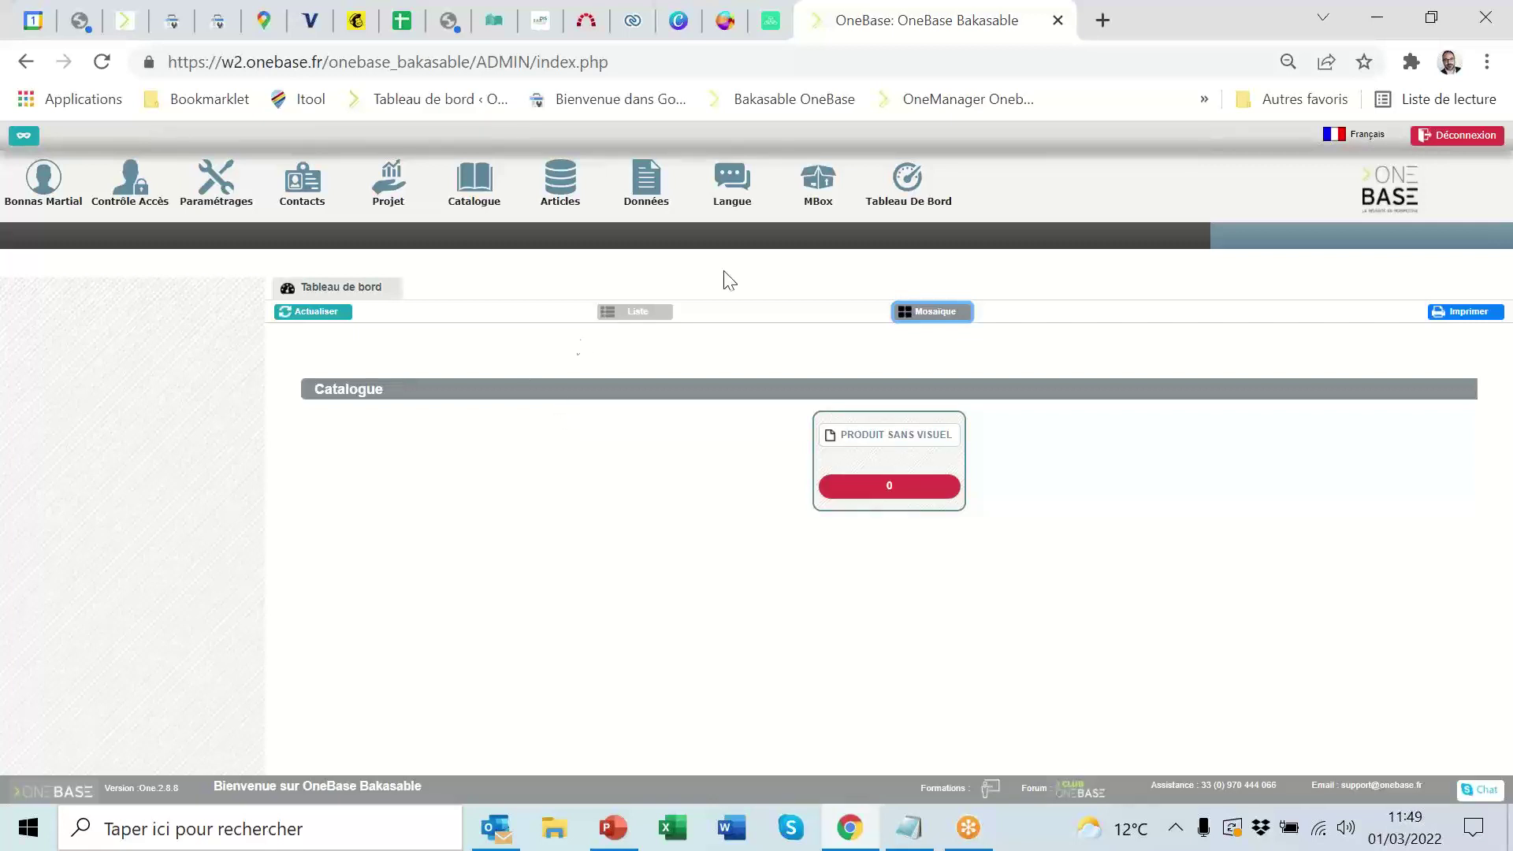
# Step: Set the default visibility of the "Produit sans visuel" indicator to Privé (uniquement visible pour moi) and save it
pyautogui.click(212, 185)
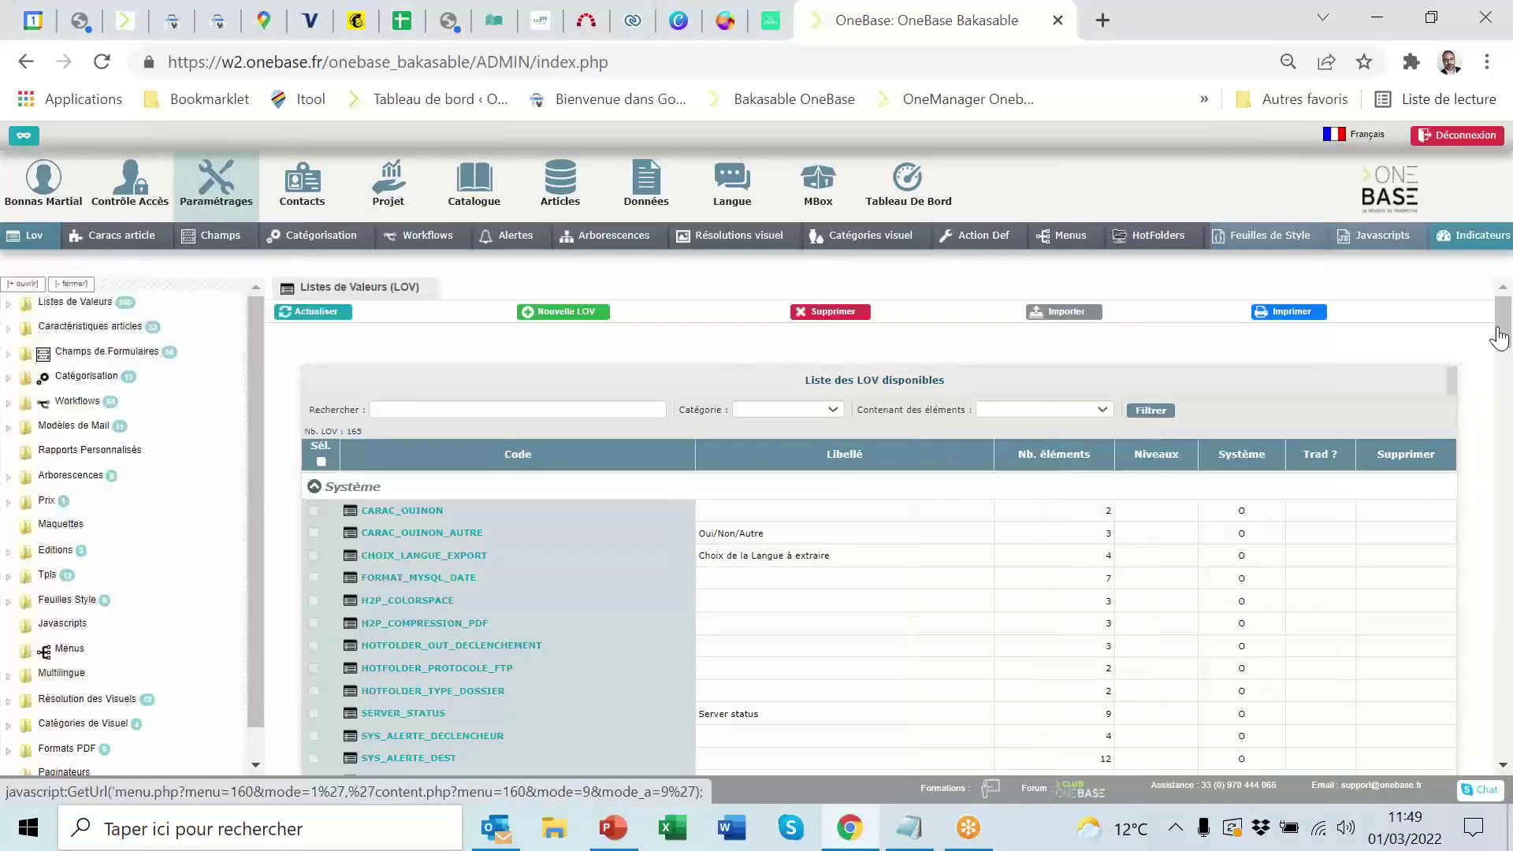
pyautogui.click(1482, 235)
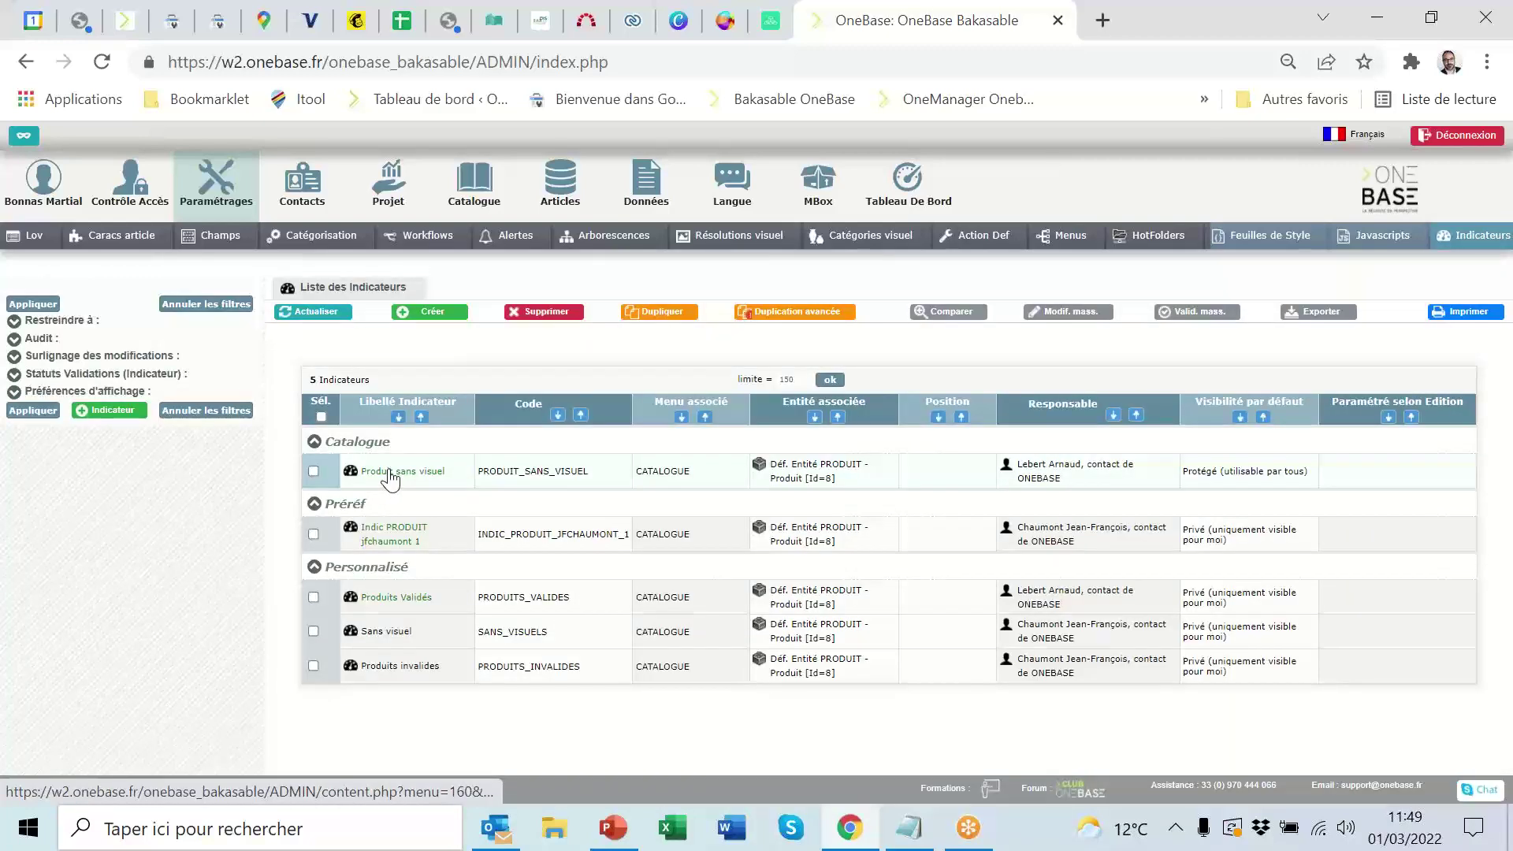
pyautogui.click(389, 475)
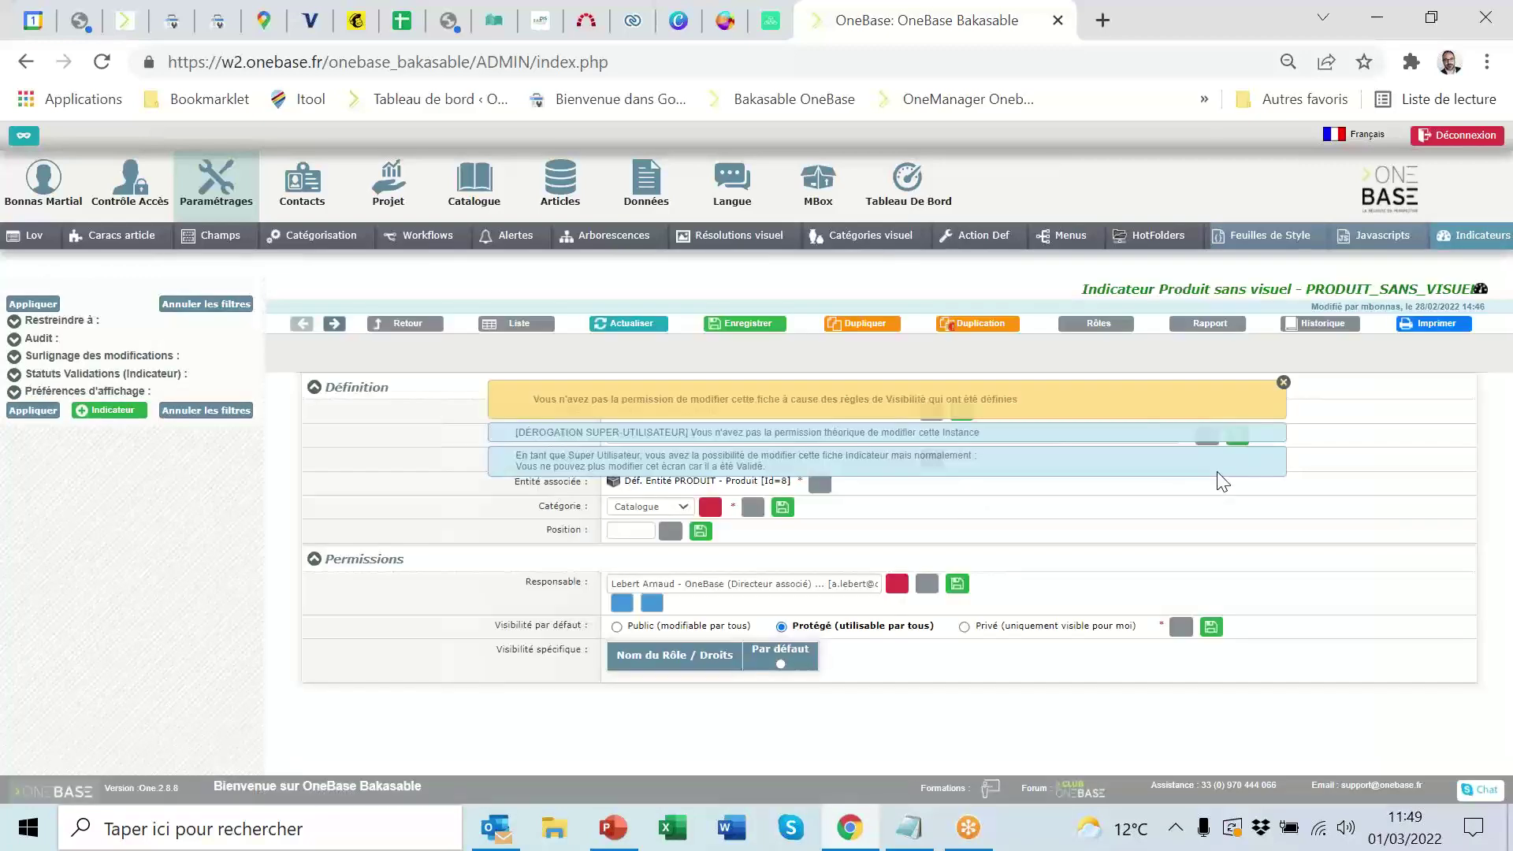
pyautogui.scroll(-2, 775, 668)
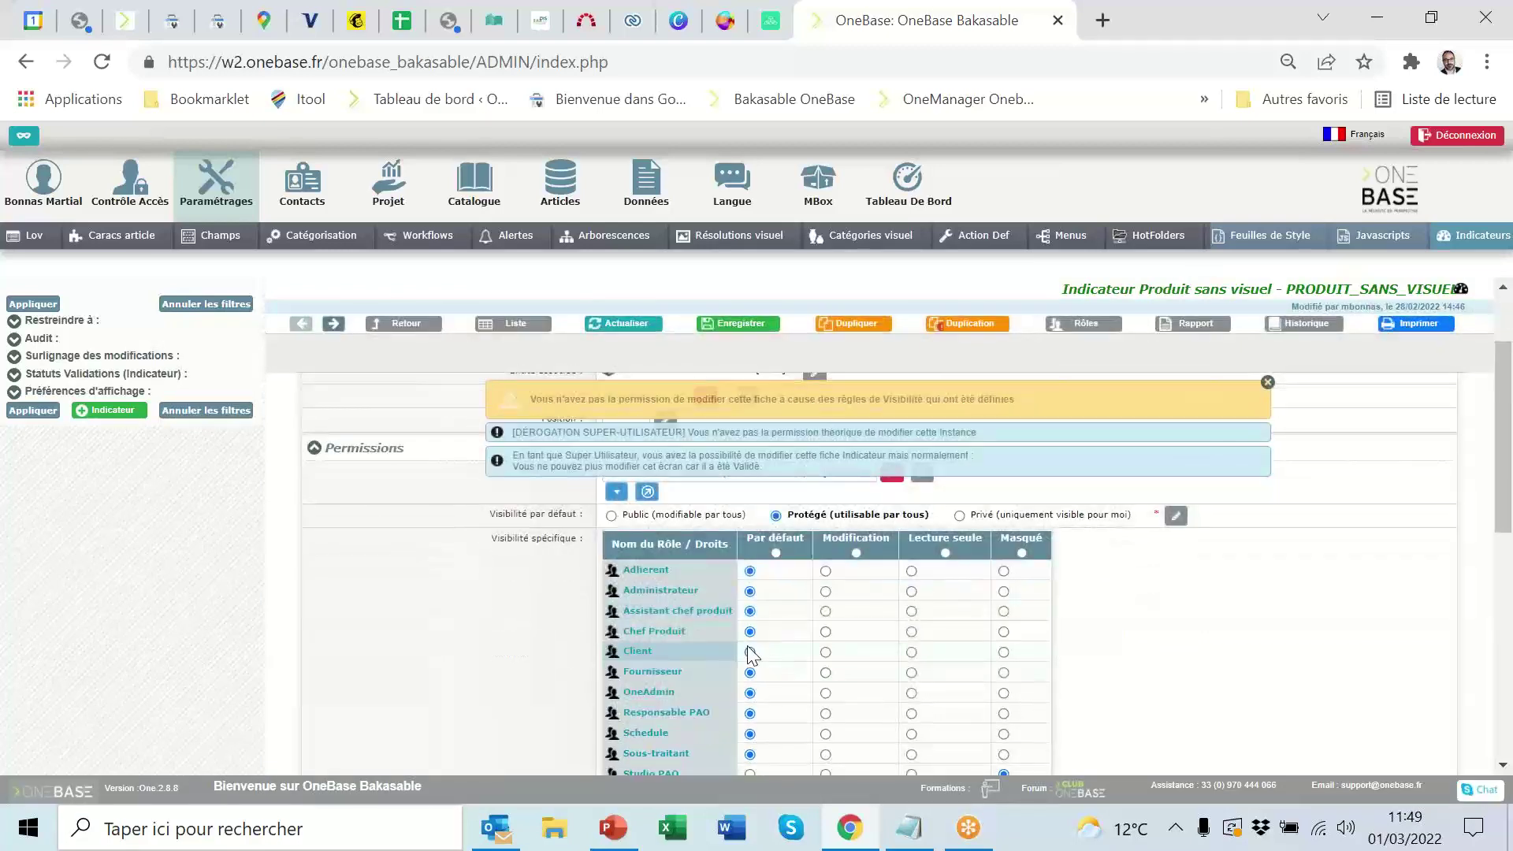
pyautogui.scroll(-1, 749, 649)
pyautogui.scroll(2, 991, 578)
pyautogui.click(959, 634)
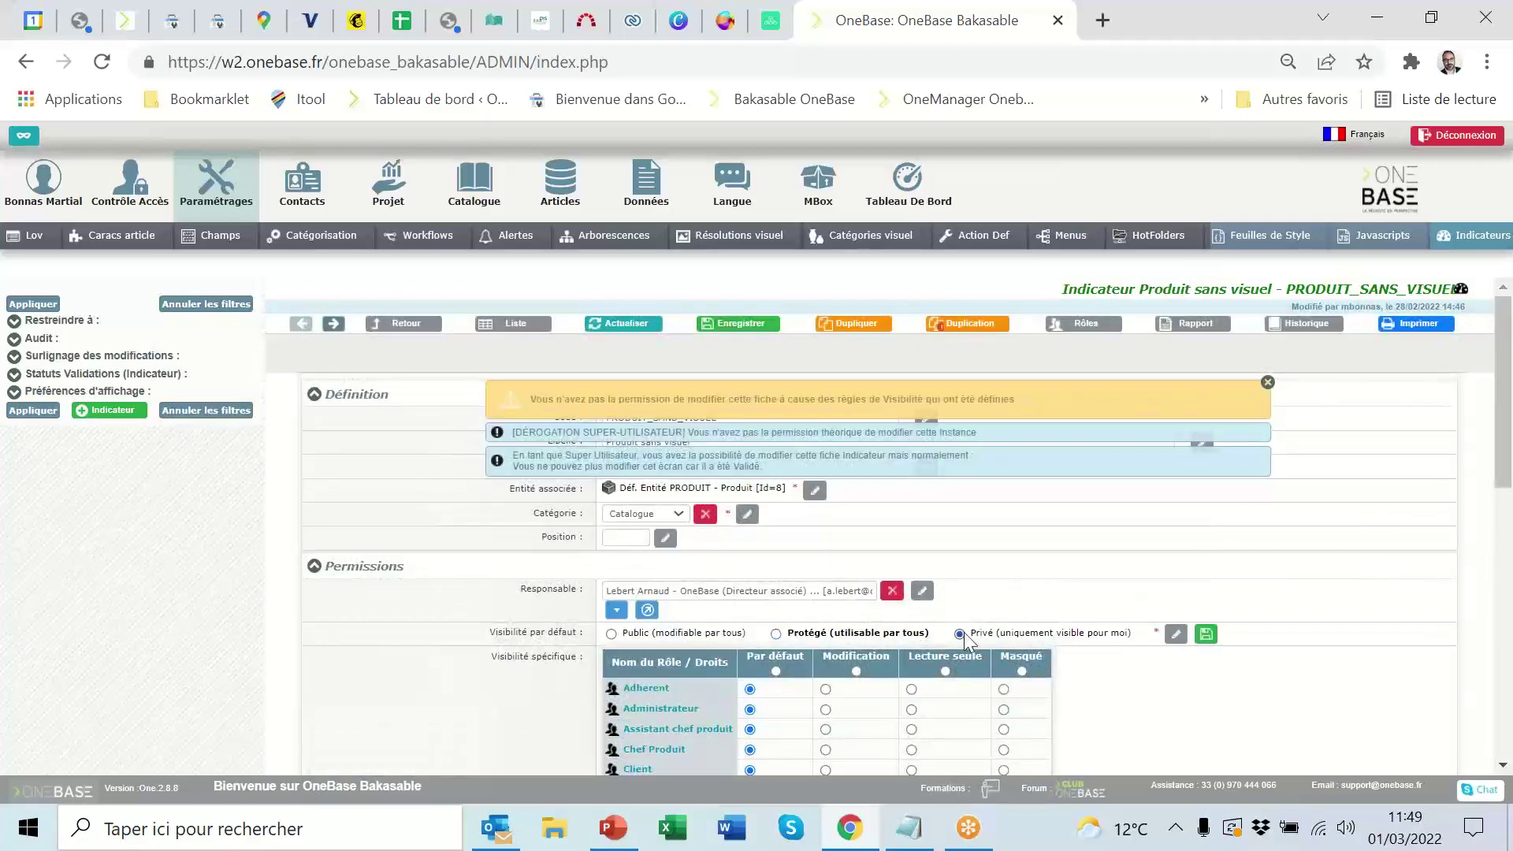
pyautogui.click(1206, 635)
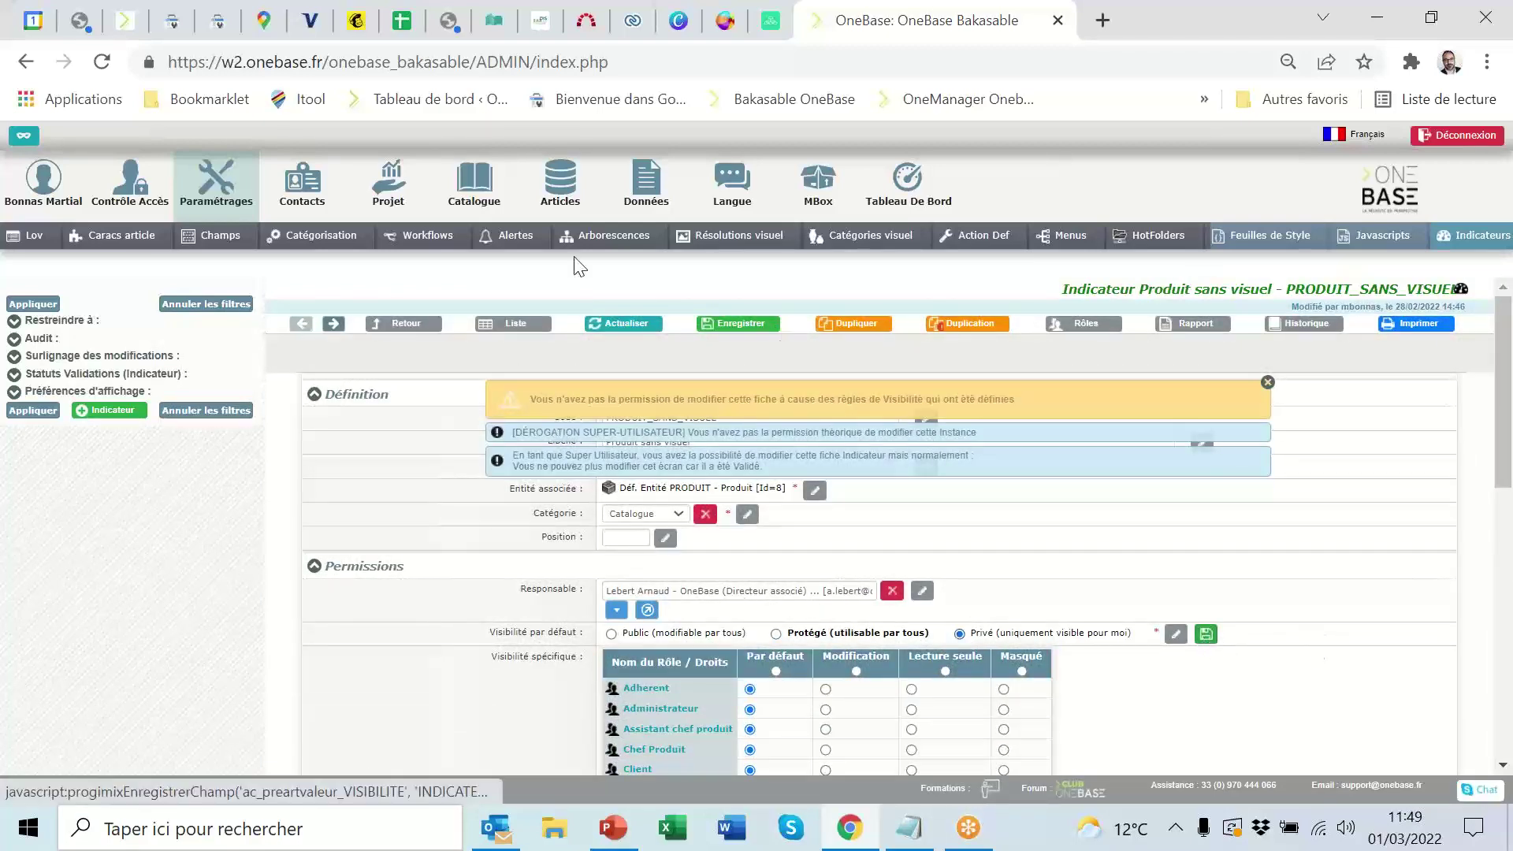
pyautogui.click(746, 324)
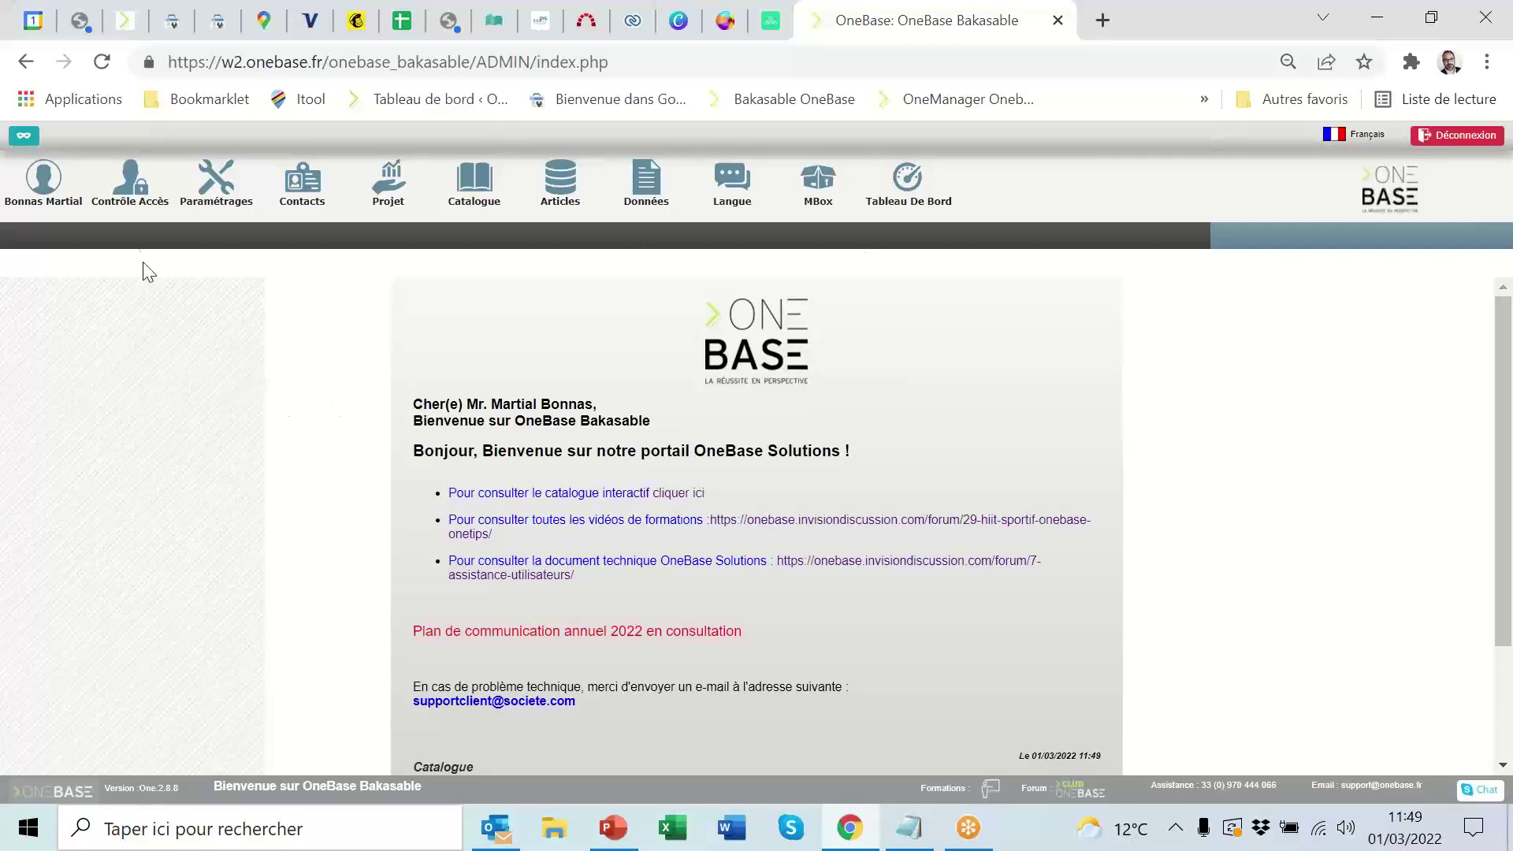
# Step: Open the OneAdmin role's Message d'accueil in the content editor, look it over, and cancel without applying changes
pyautogui.click(156, 189)
pyautogui.click(34, 238)
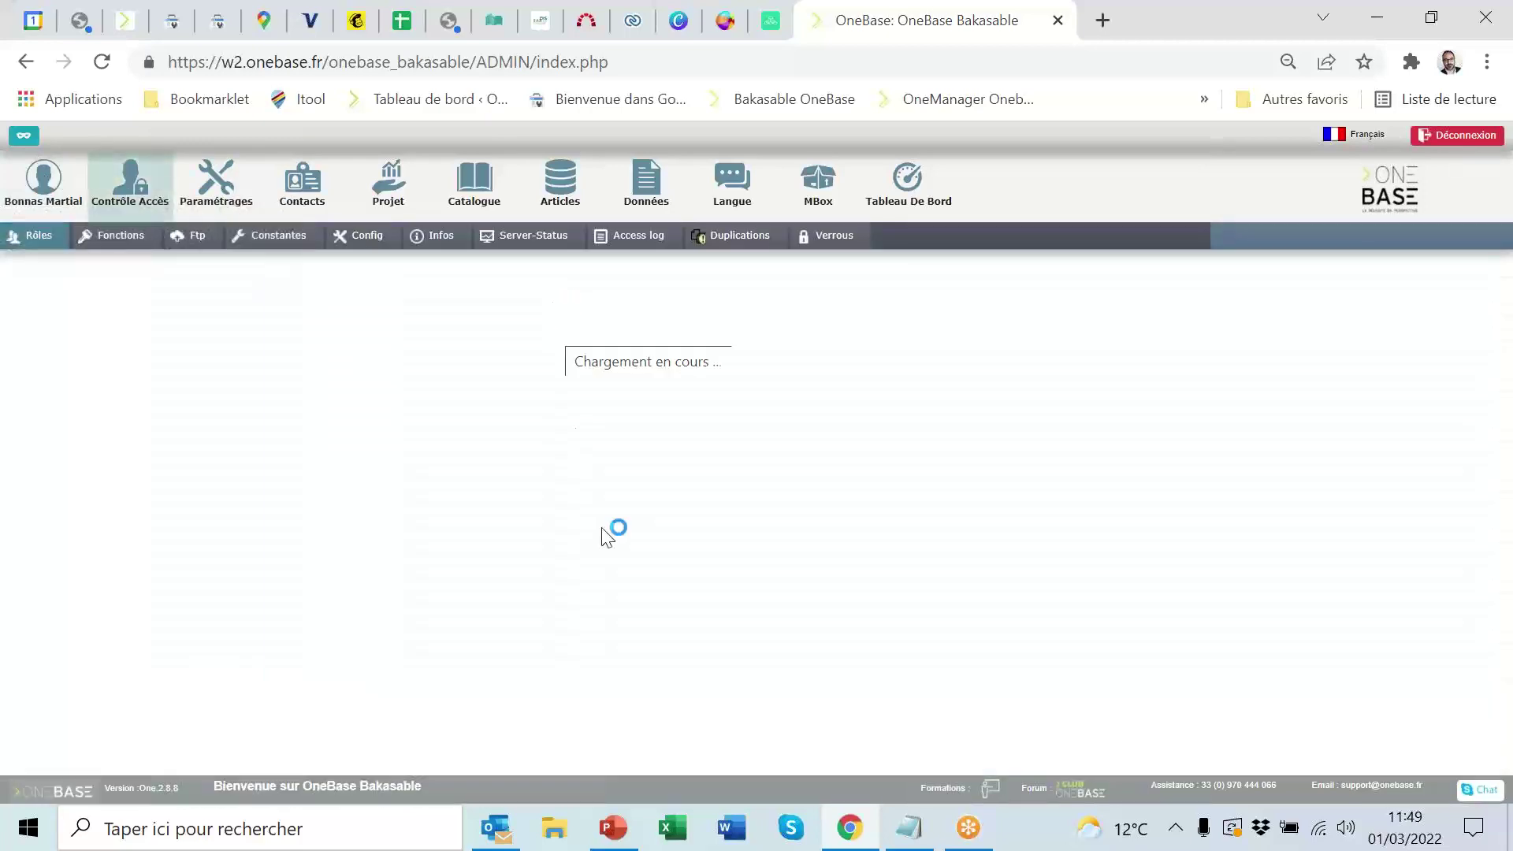
pyautogui.click(453, 543)
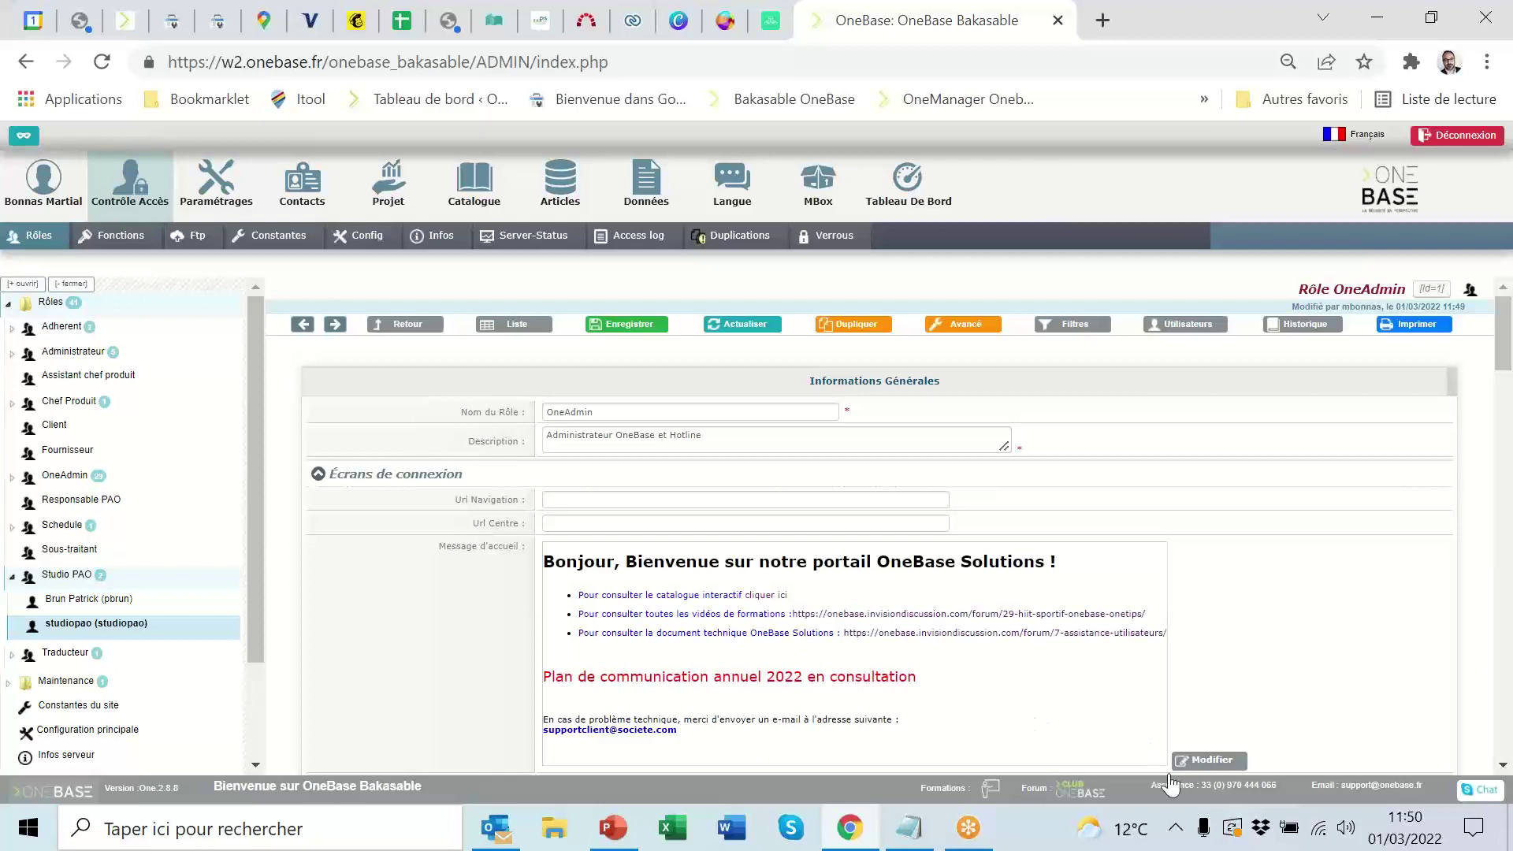
pyautogui.click(1191, 761)
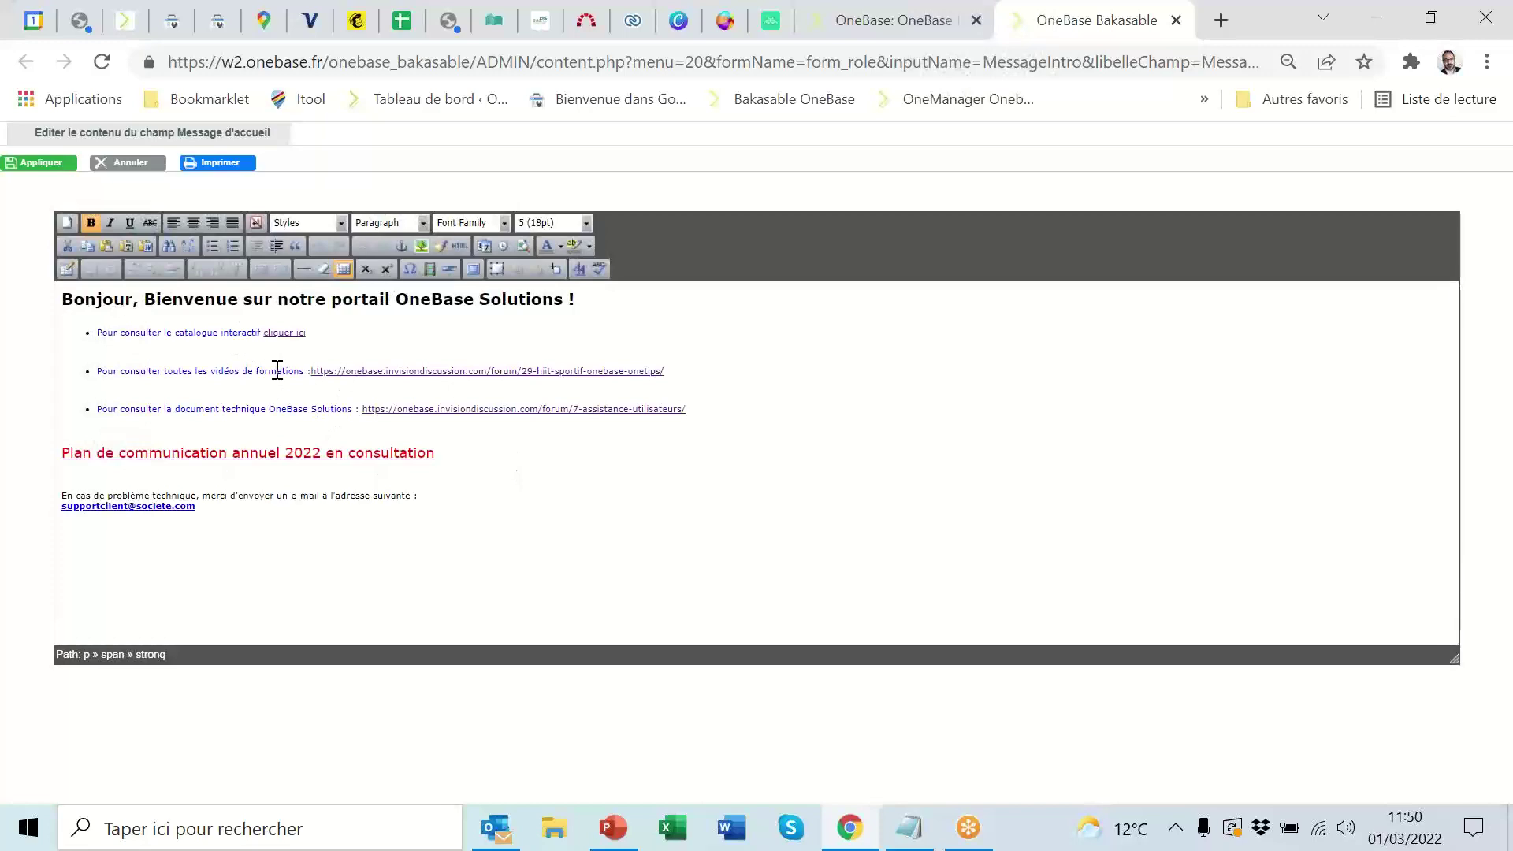
pyautogui.click(130, 164)
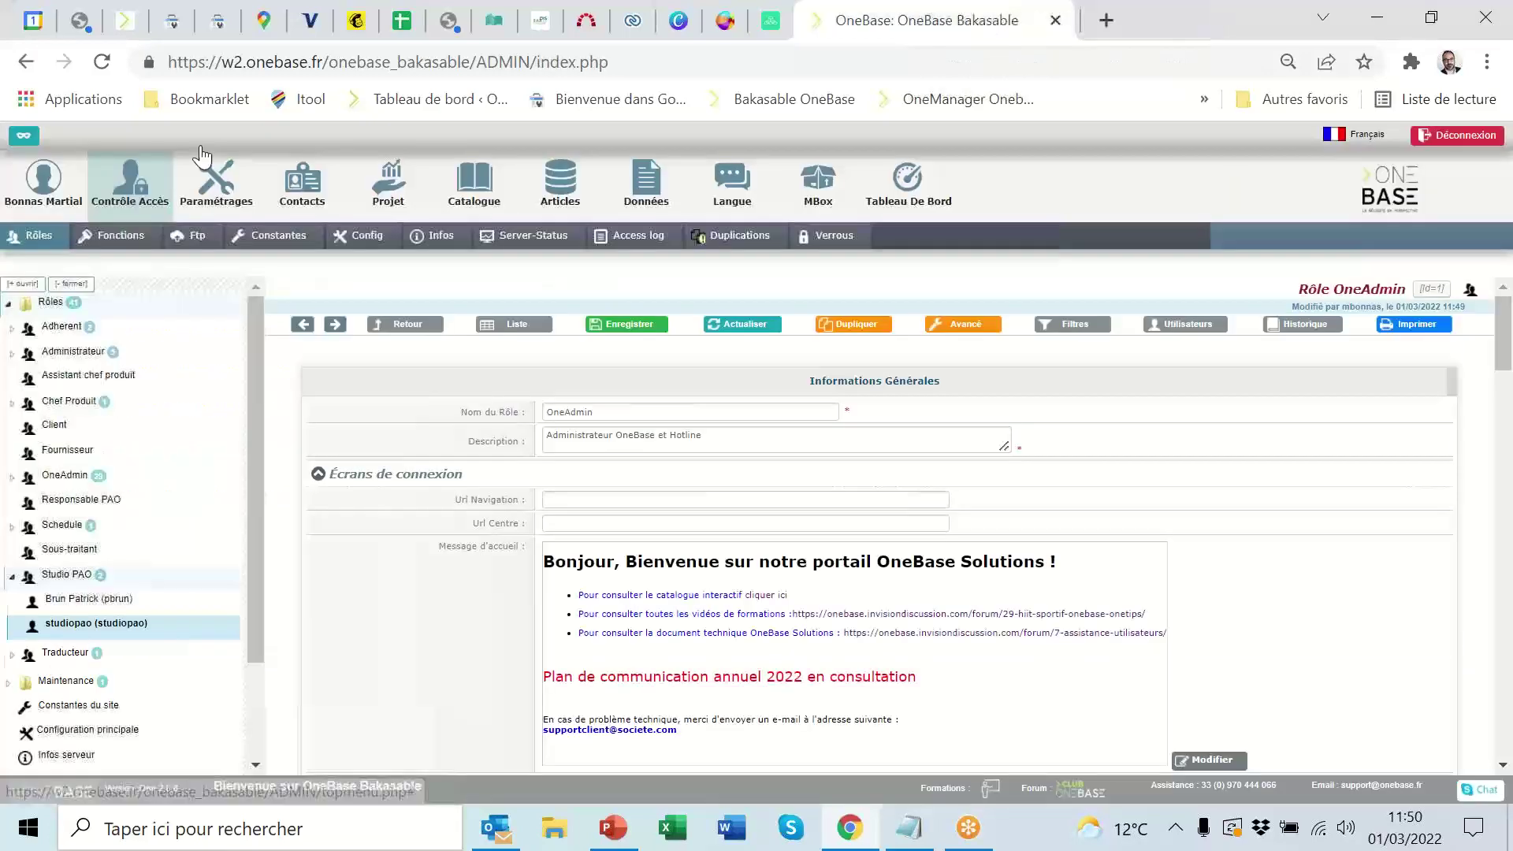
# Step: Return to the home page, view the interactive catalogue linked in the welcome message, and close it
pyautogui.click(1442, 136)
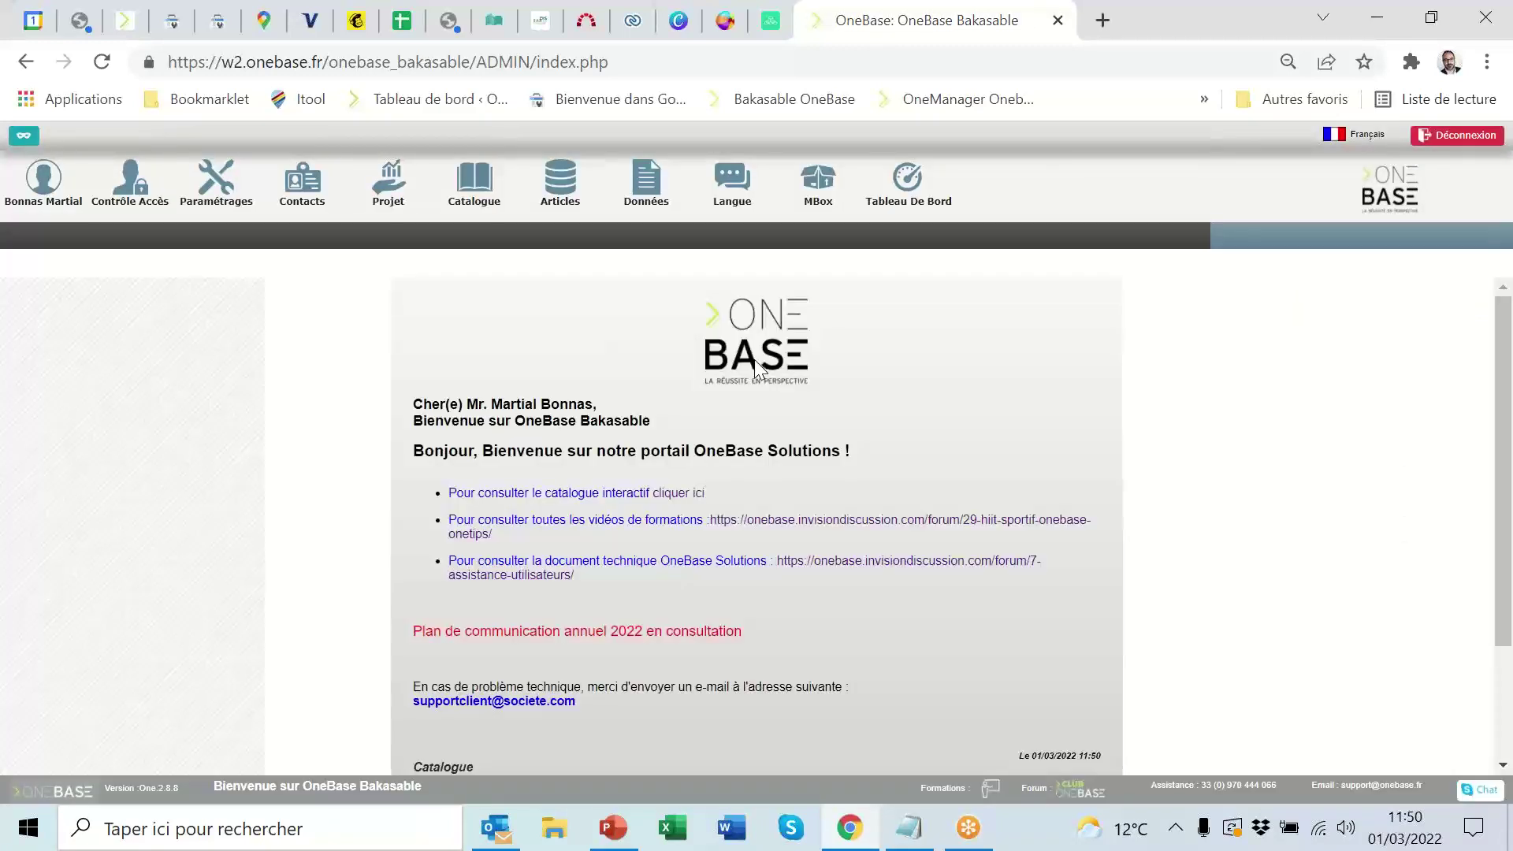
pyautogui.click(676, 493)
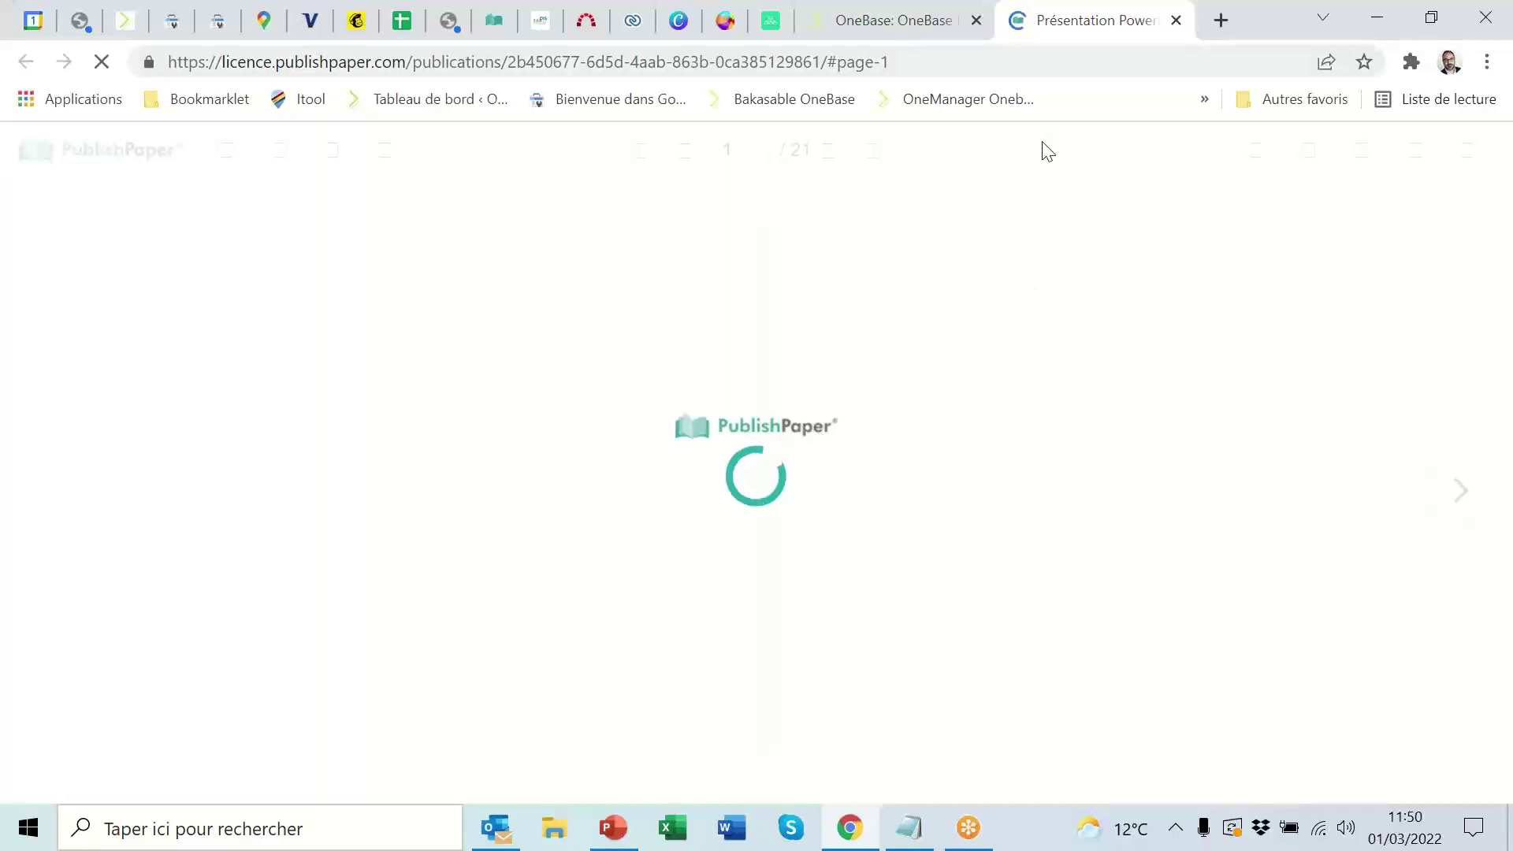
pyautogui.click(1176, 20)
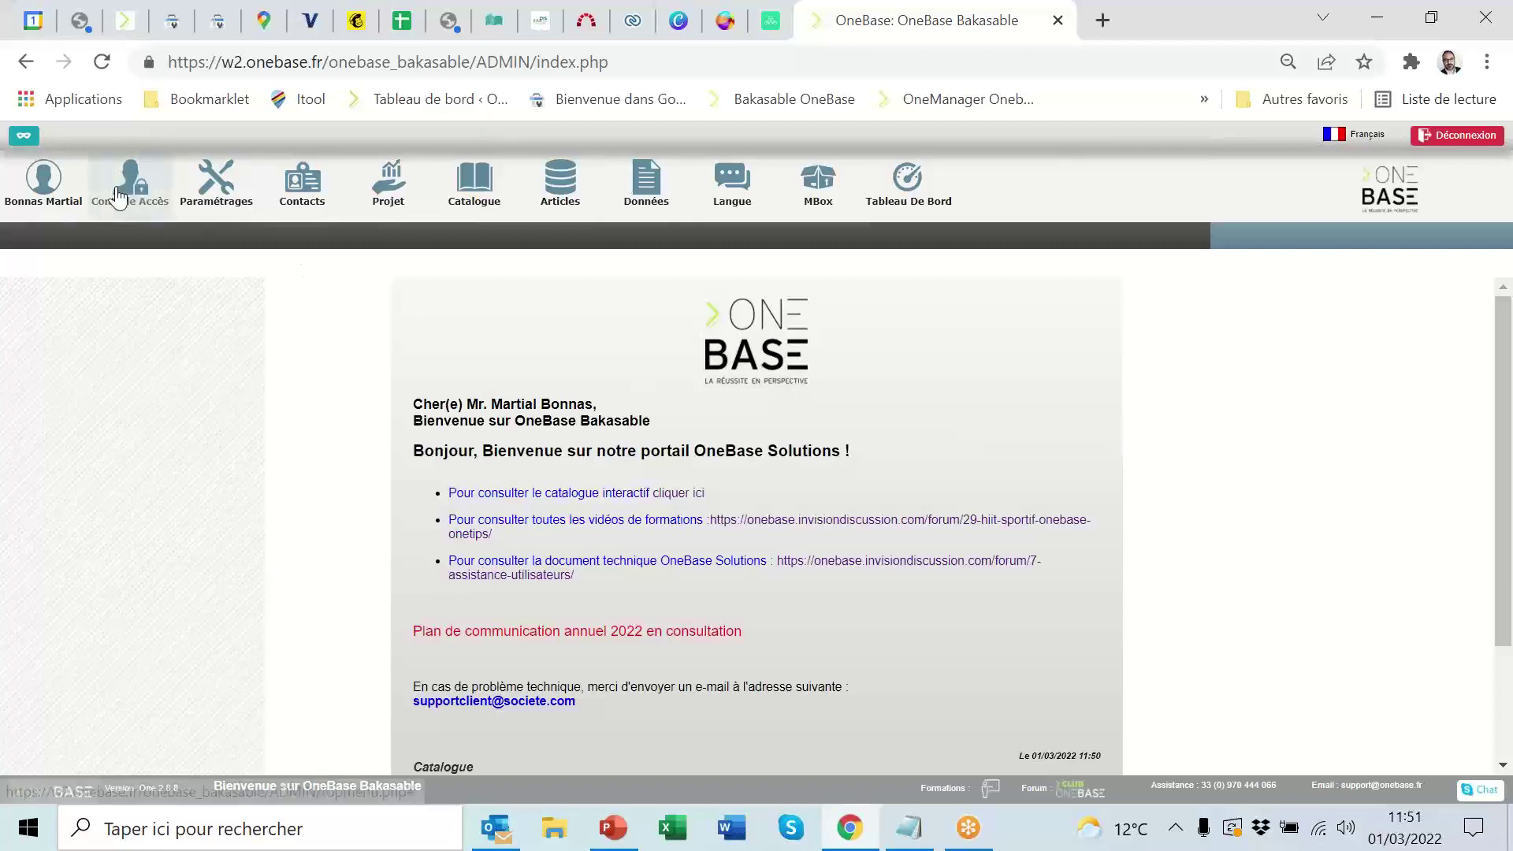
# Step: Set the OneAdmin role's Url Centre to the copied address content.php?menu=69&mode=8 and save the role
pyautogui.click(152, 197)
pyautogui.click(52, 241)
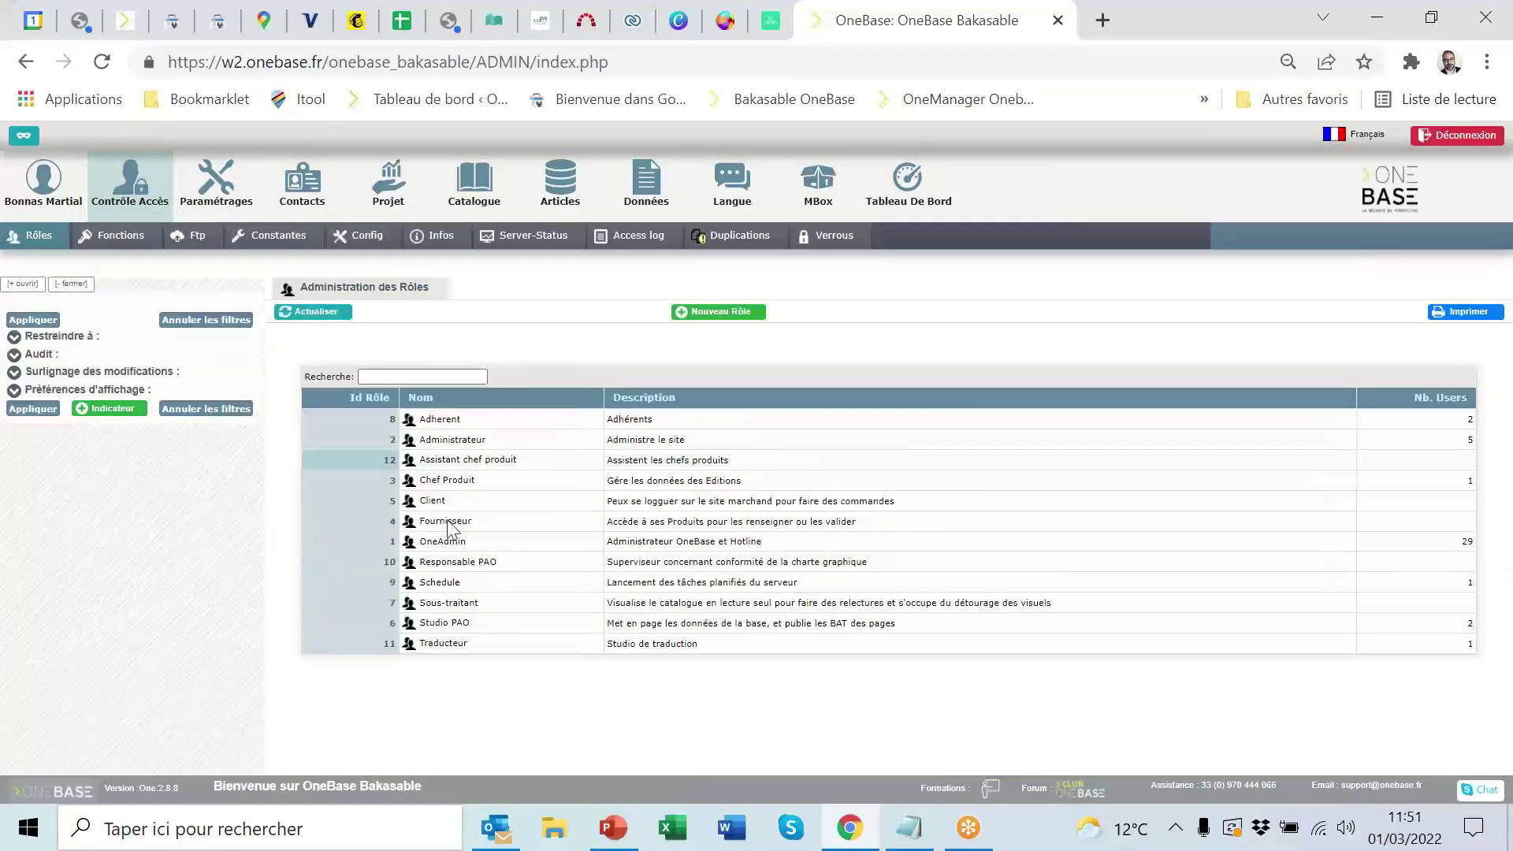
pyautogui.click(448, 537)
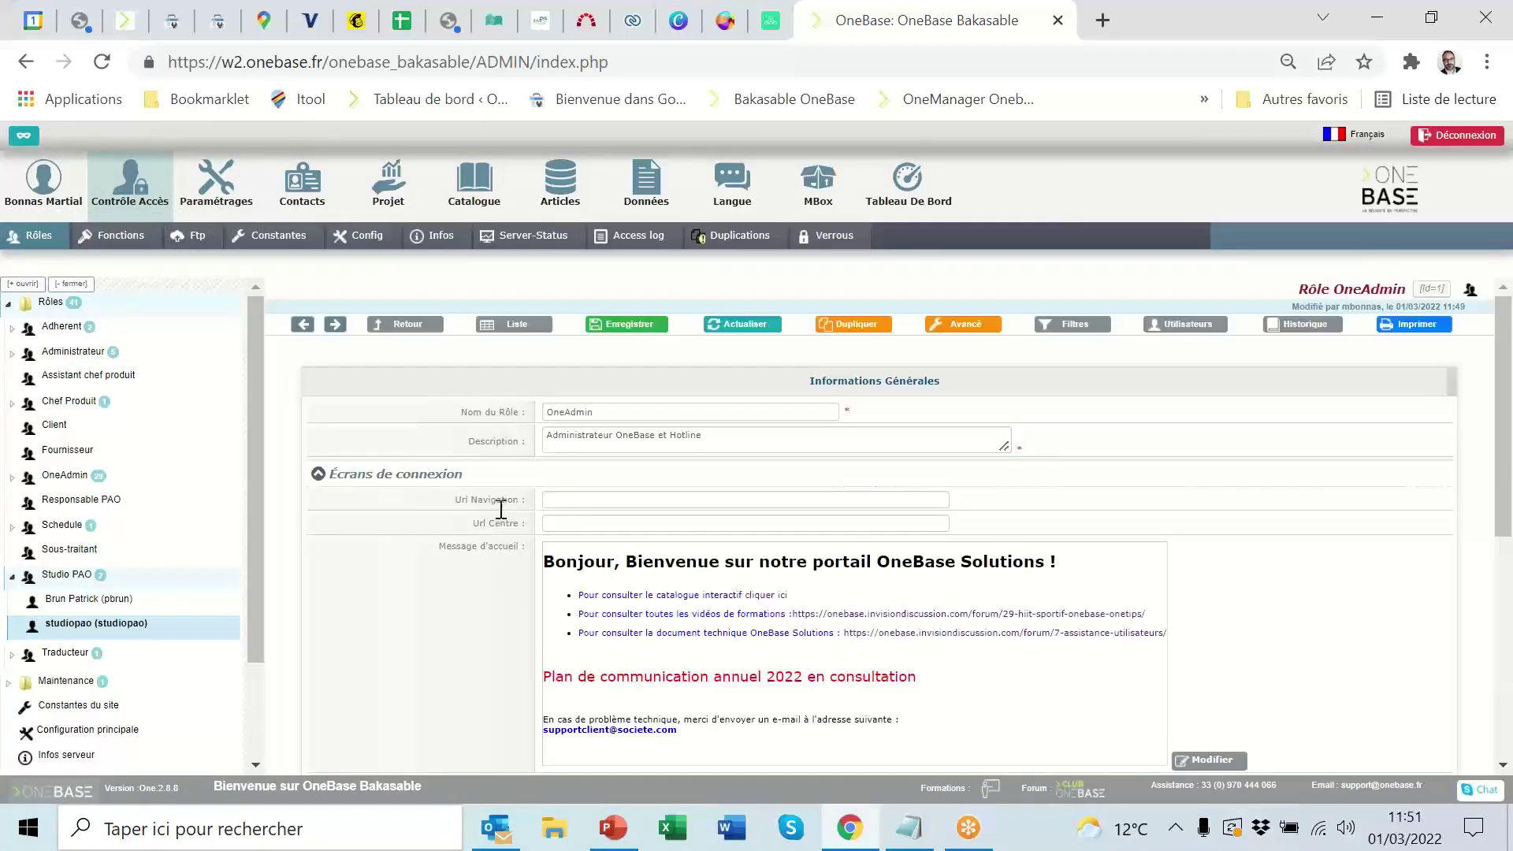
pyautogui.click(579, 522)
pyautogui.hotkey('ctrl', 'v')
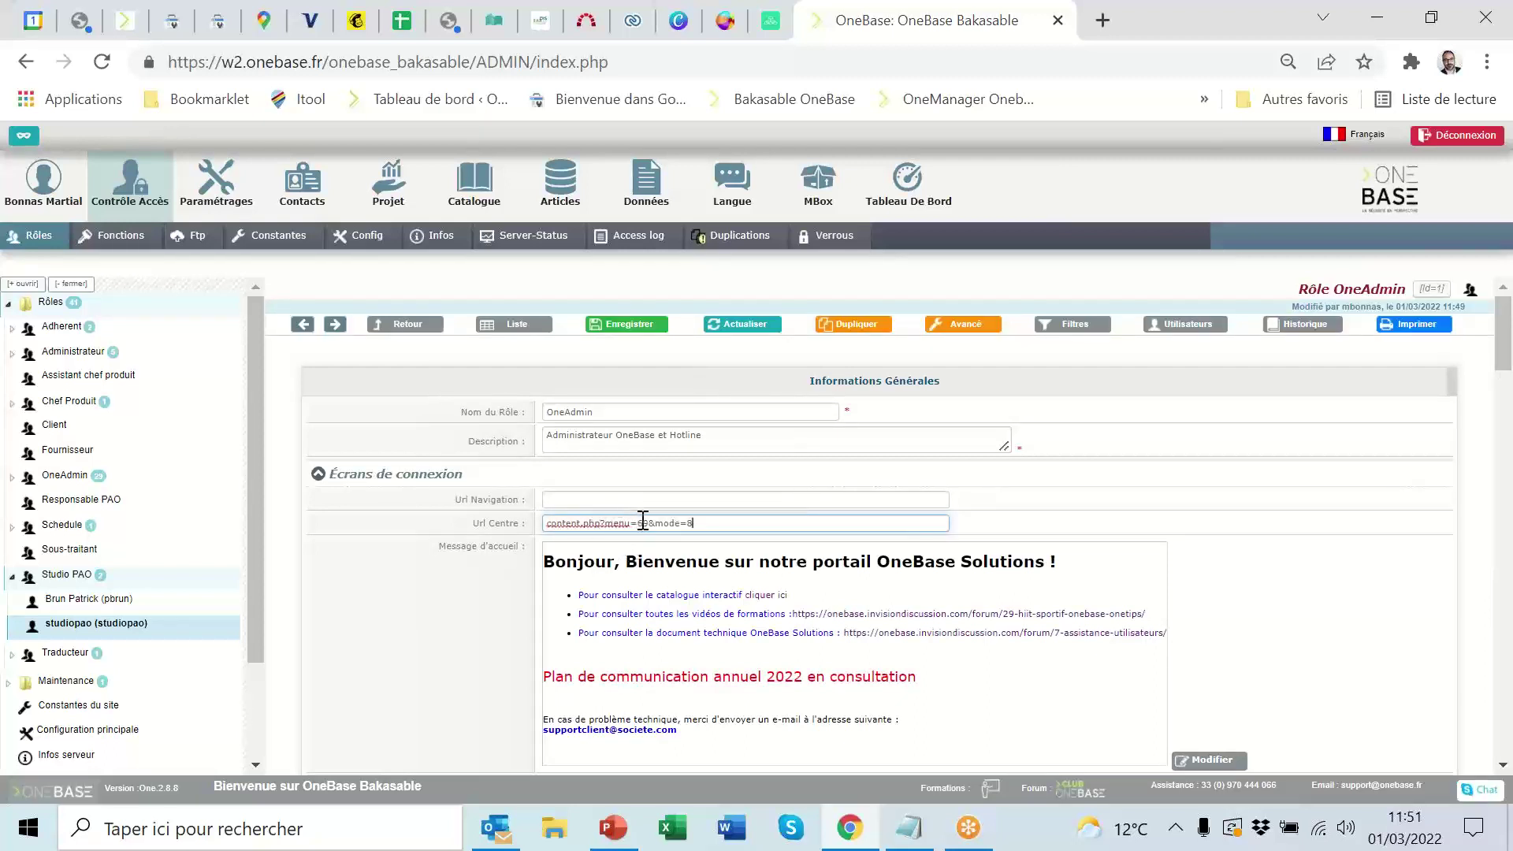
pyautogui.click(648, 333)
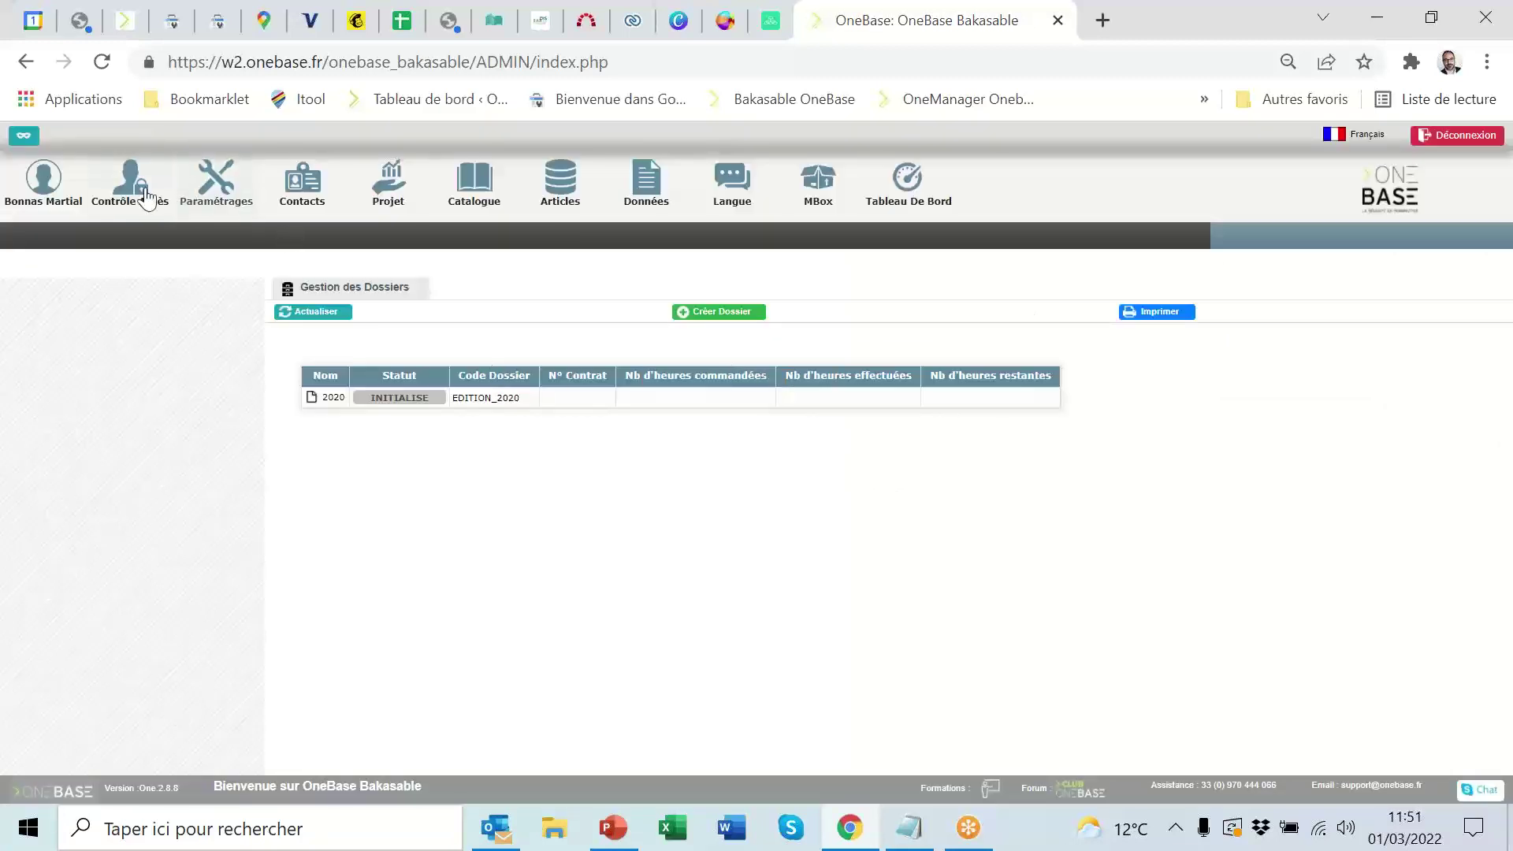
# Step: Set the user preference "Utiliser les droits du rôle" to Chef Produit and save the preferences
pyautogui.click(138, 189)
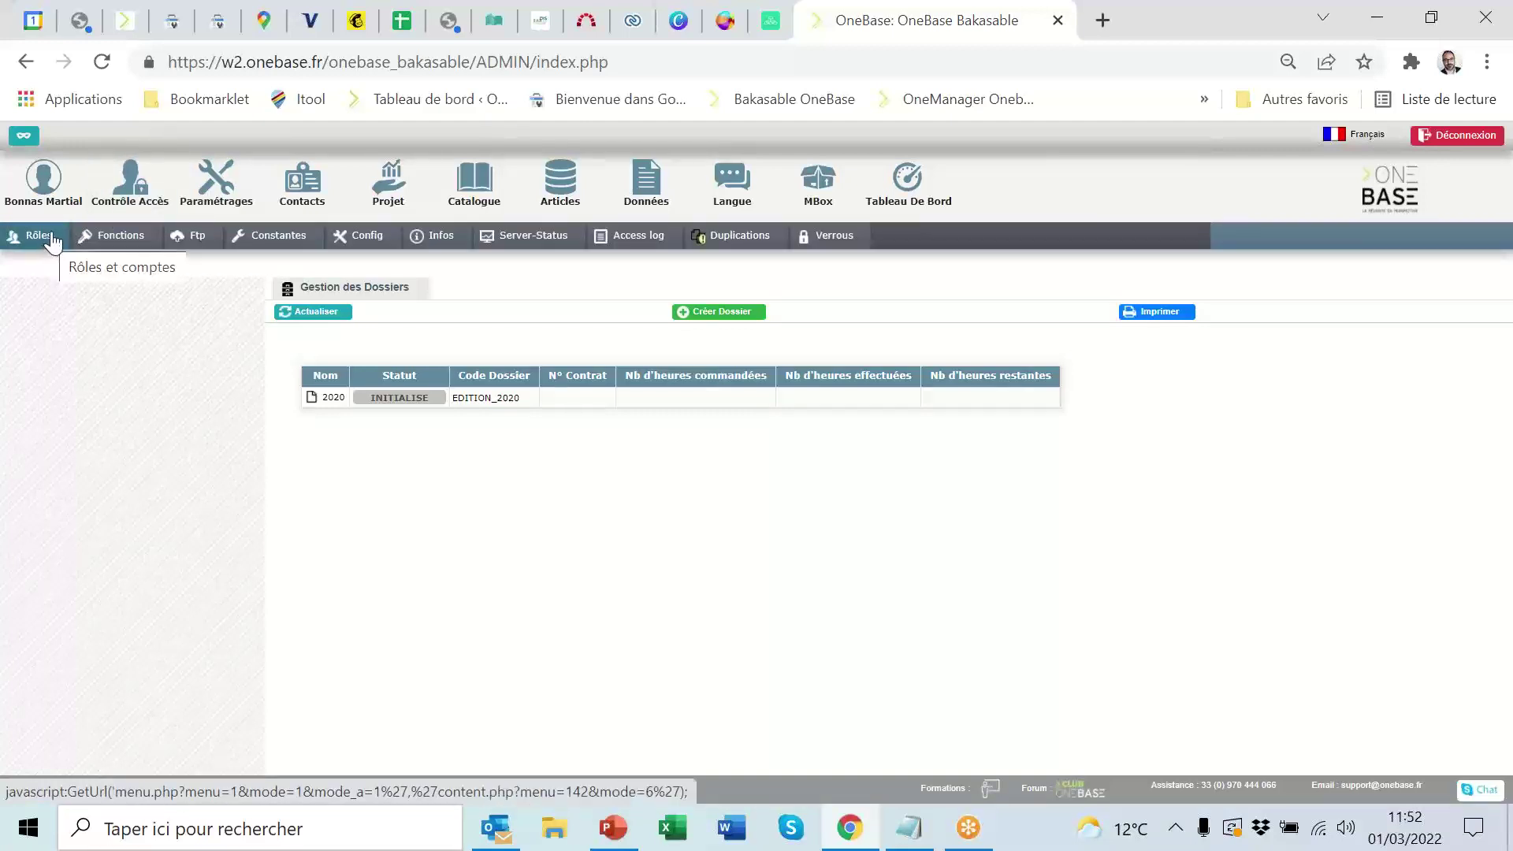
pyautogui.click(43, 177)
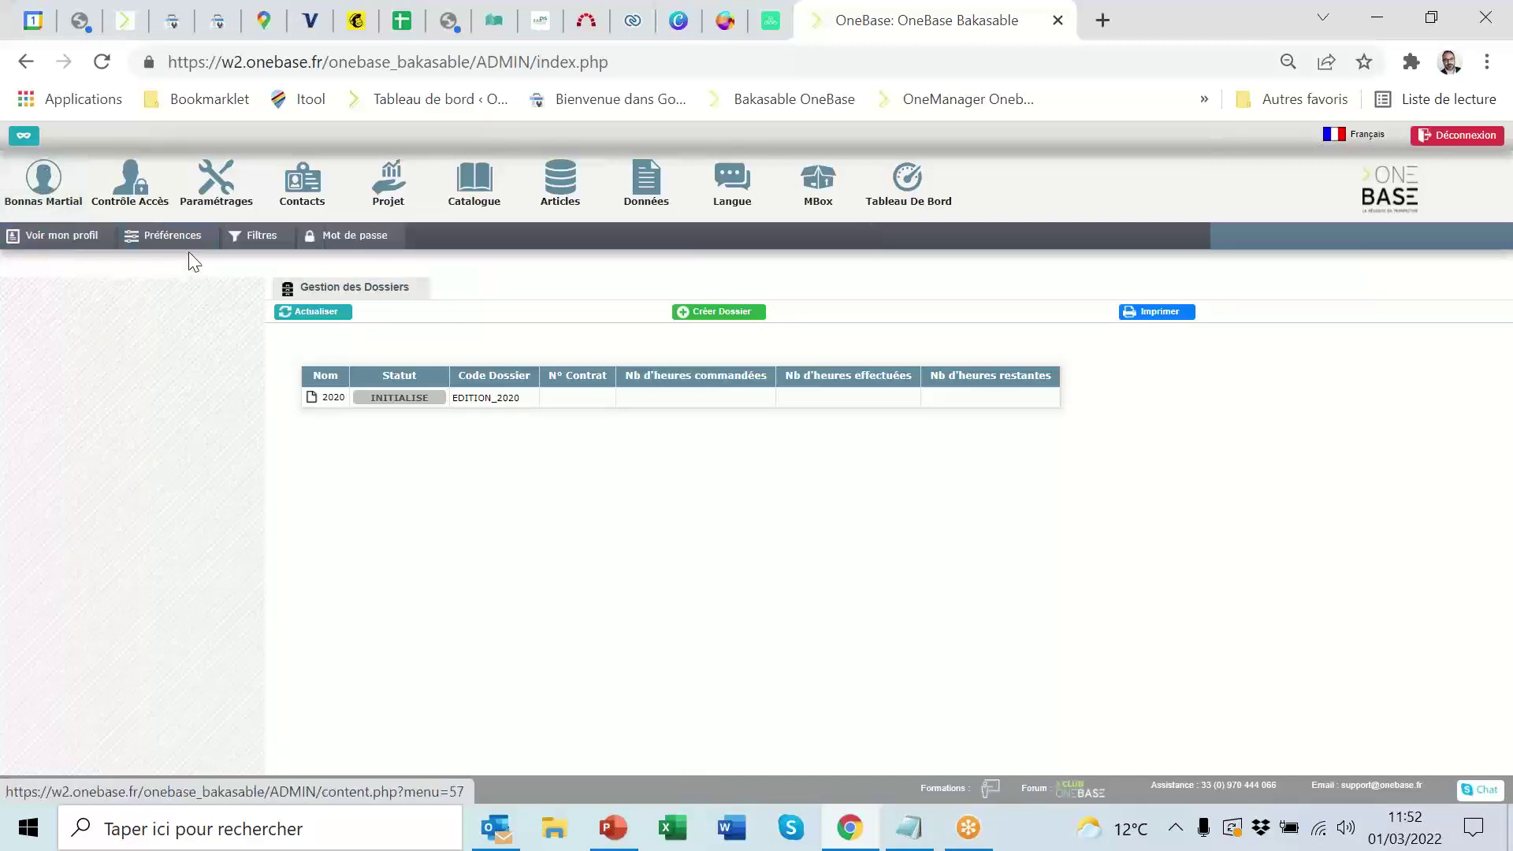
pyautogui.click(187, 238)
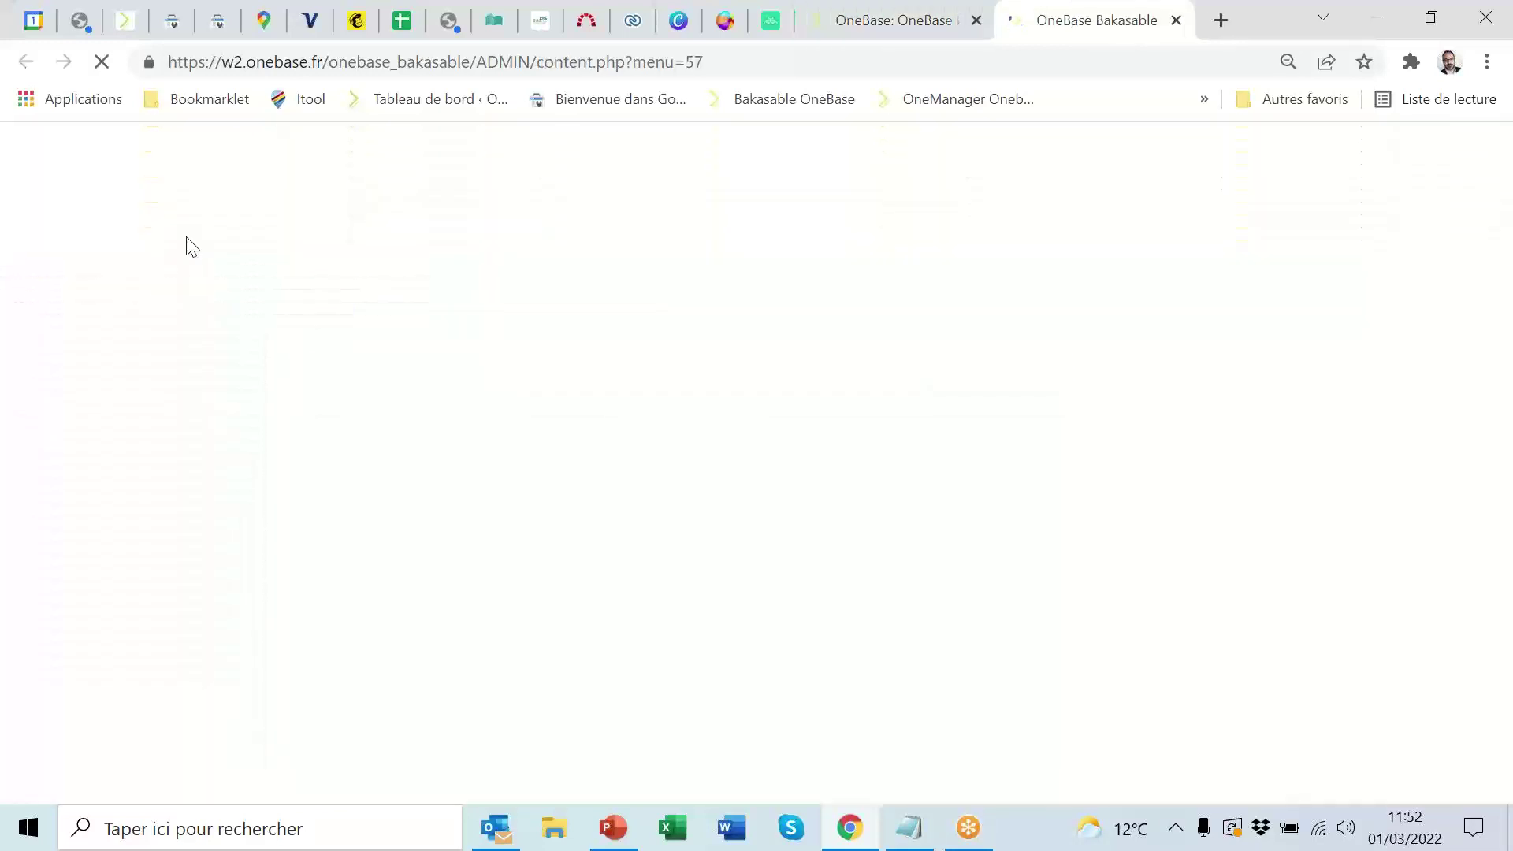
pyautogui.click(355, 375)
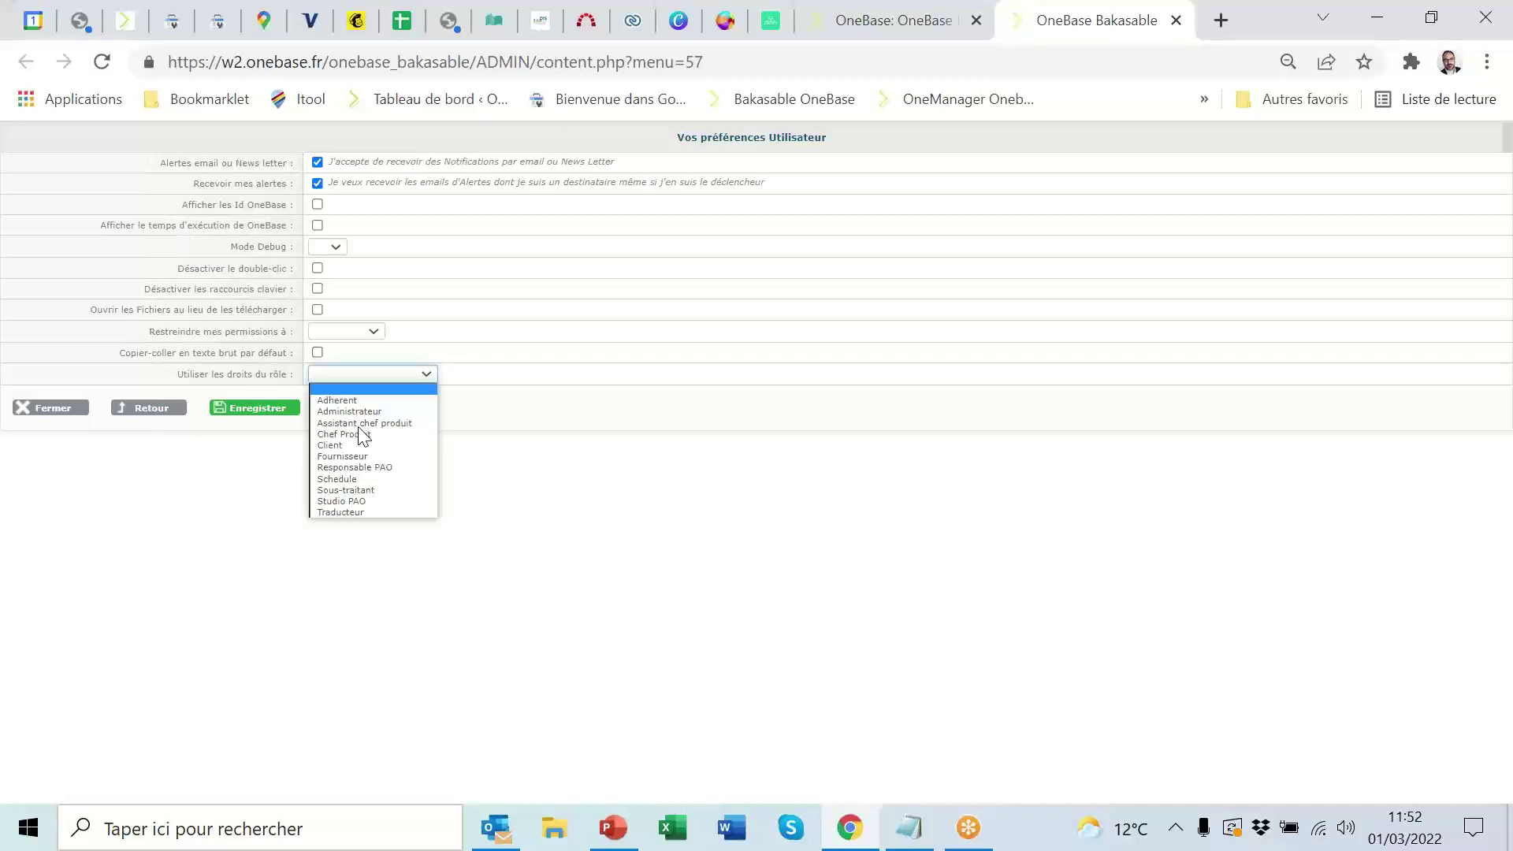
pyautogui.click(362, 434)
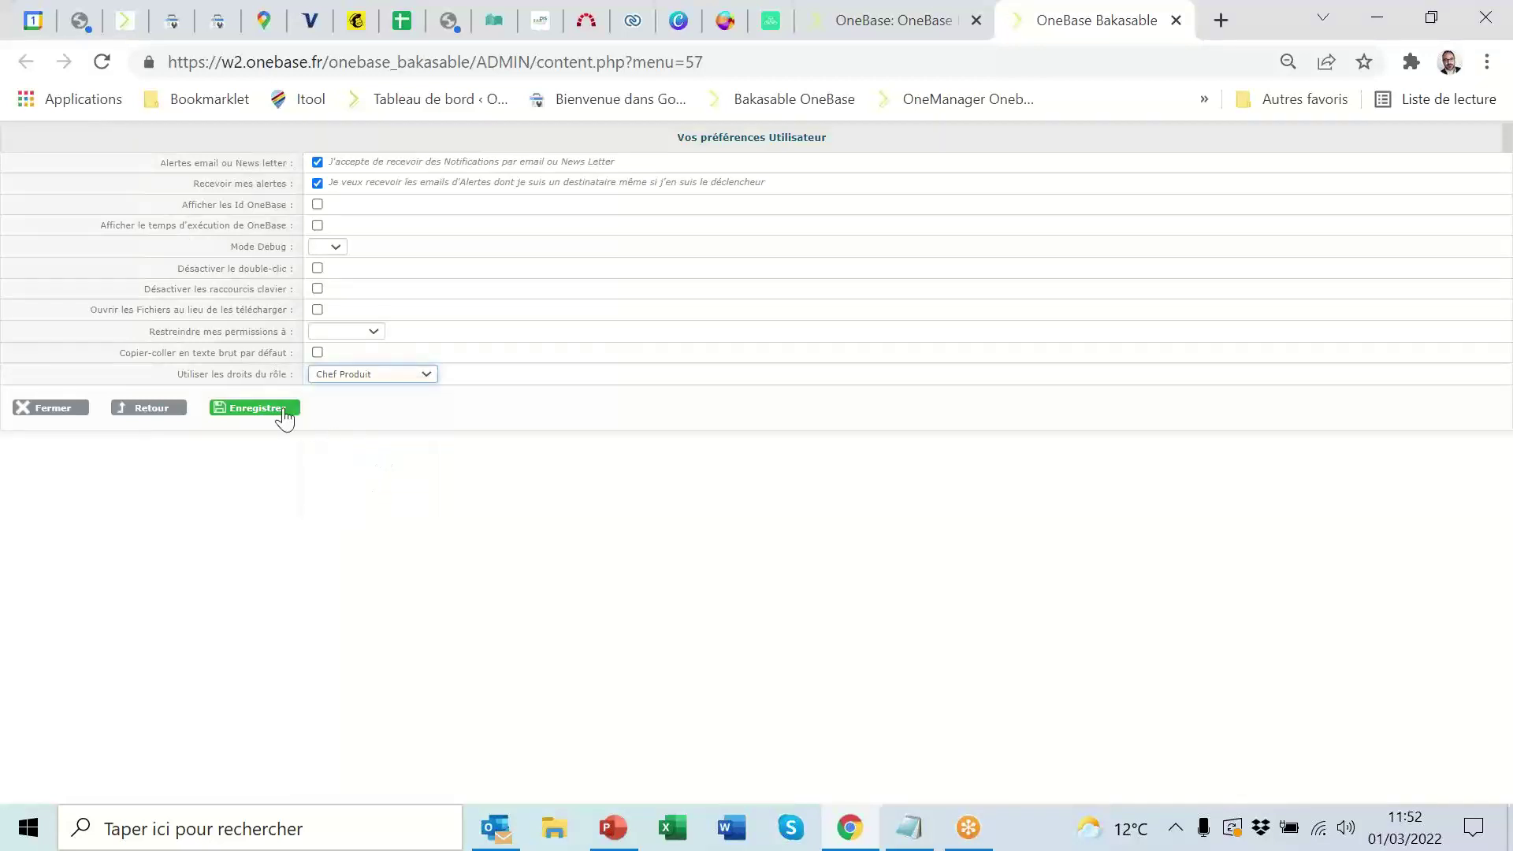
pyautogui.click(282, 413)
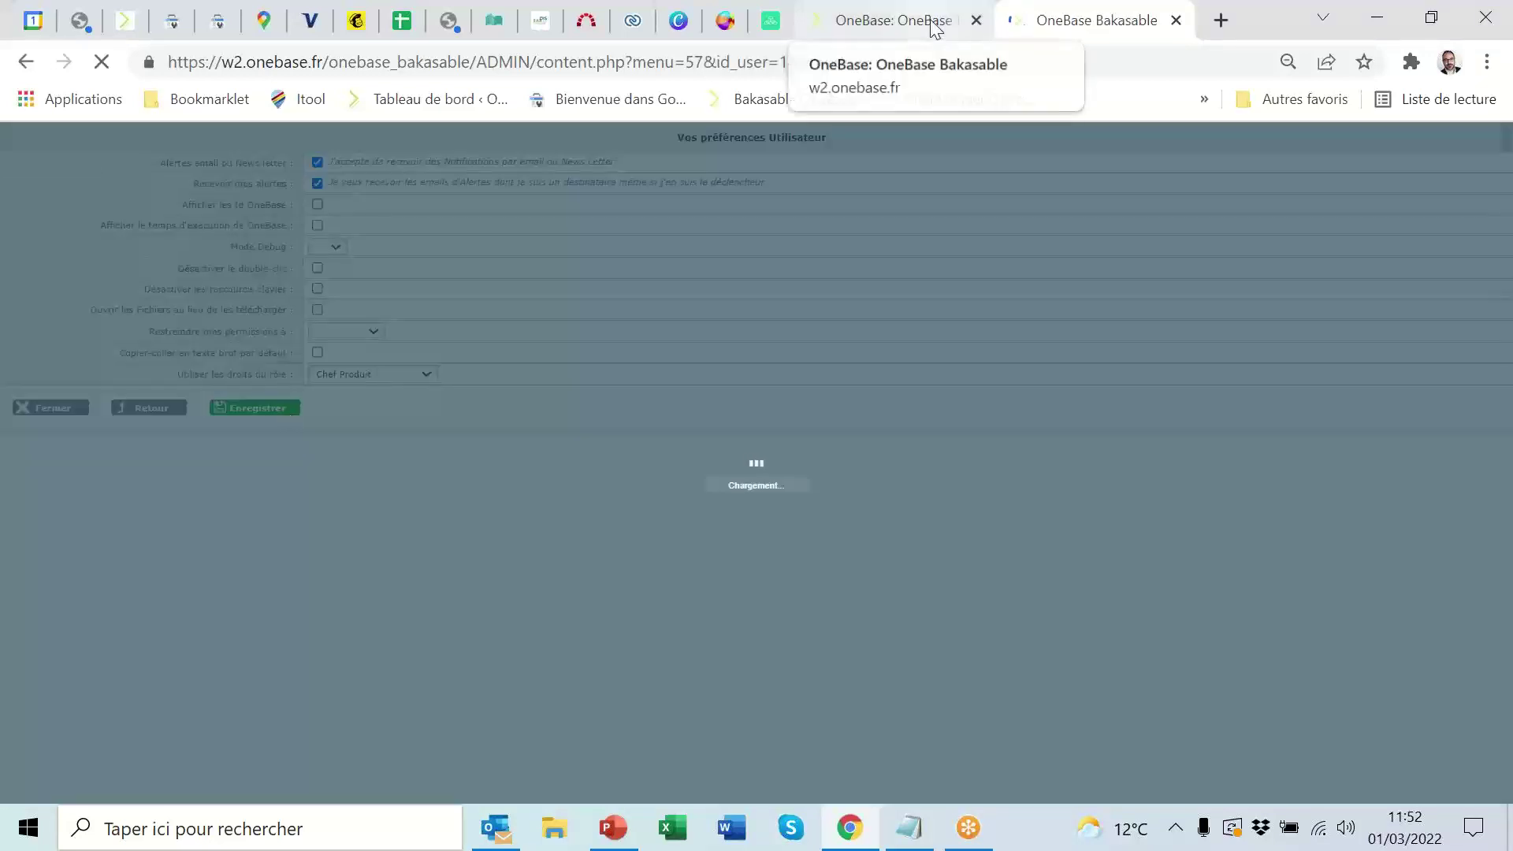
# Step: Return to the home page and look through the supplier list shown as the Chef Produit role's home screen
pyautogui.click(930, 22)
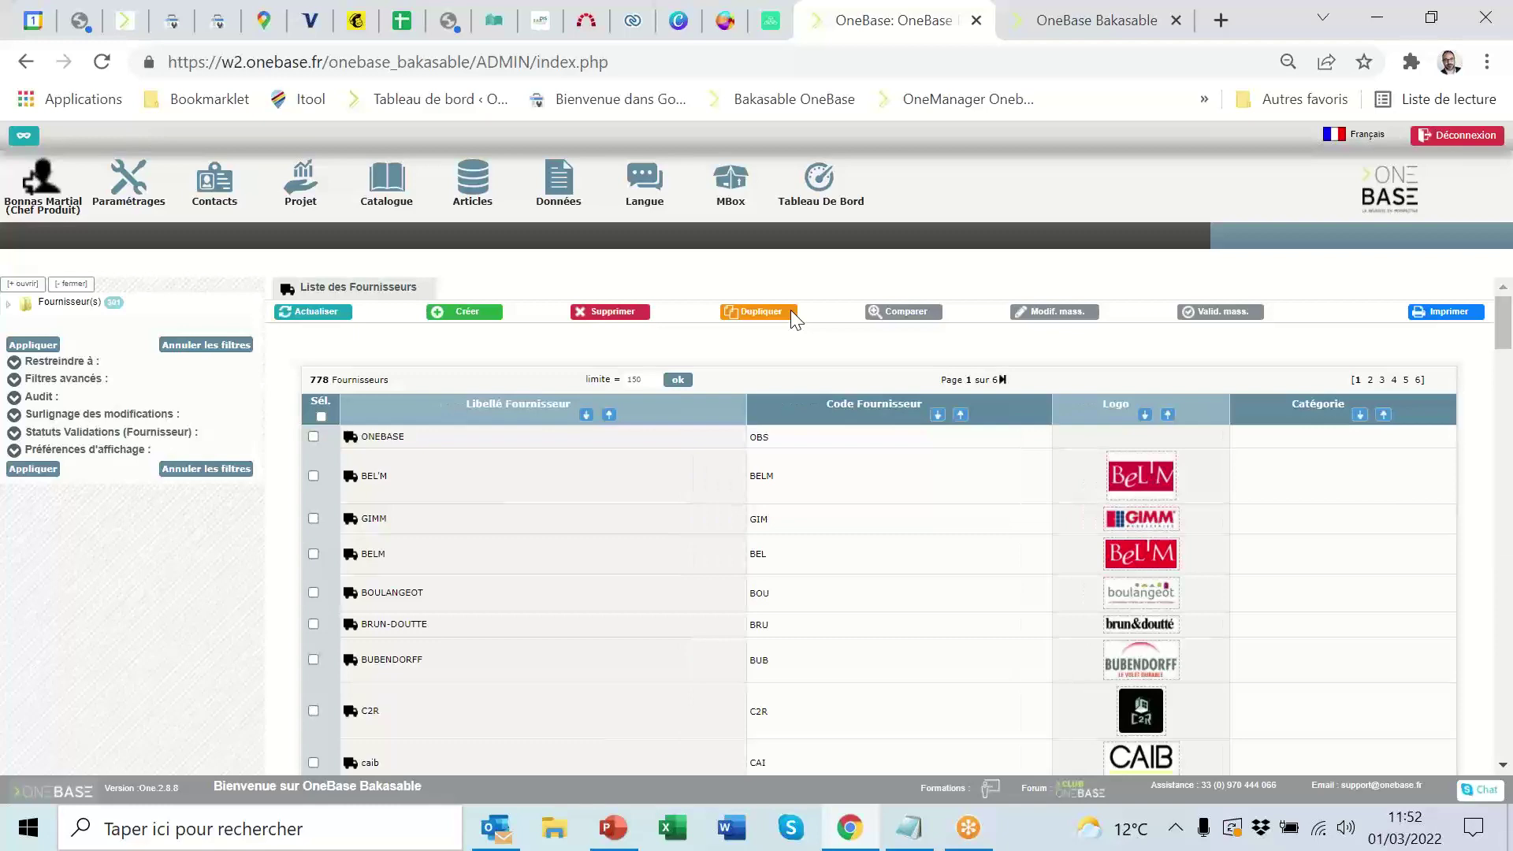
pyautogui.scroll(-2, 1056, 628)
pyautogui.scroll(-10, 909, 536)
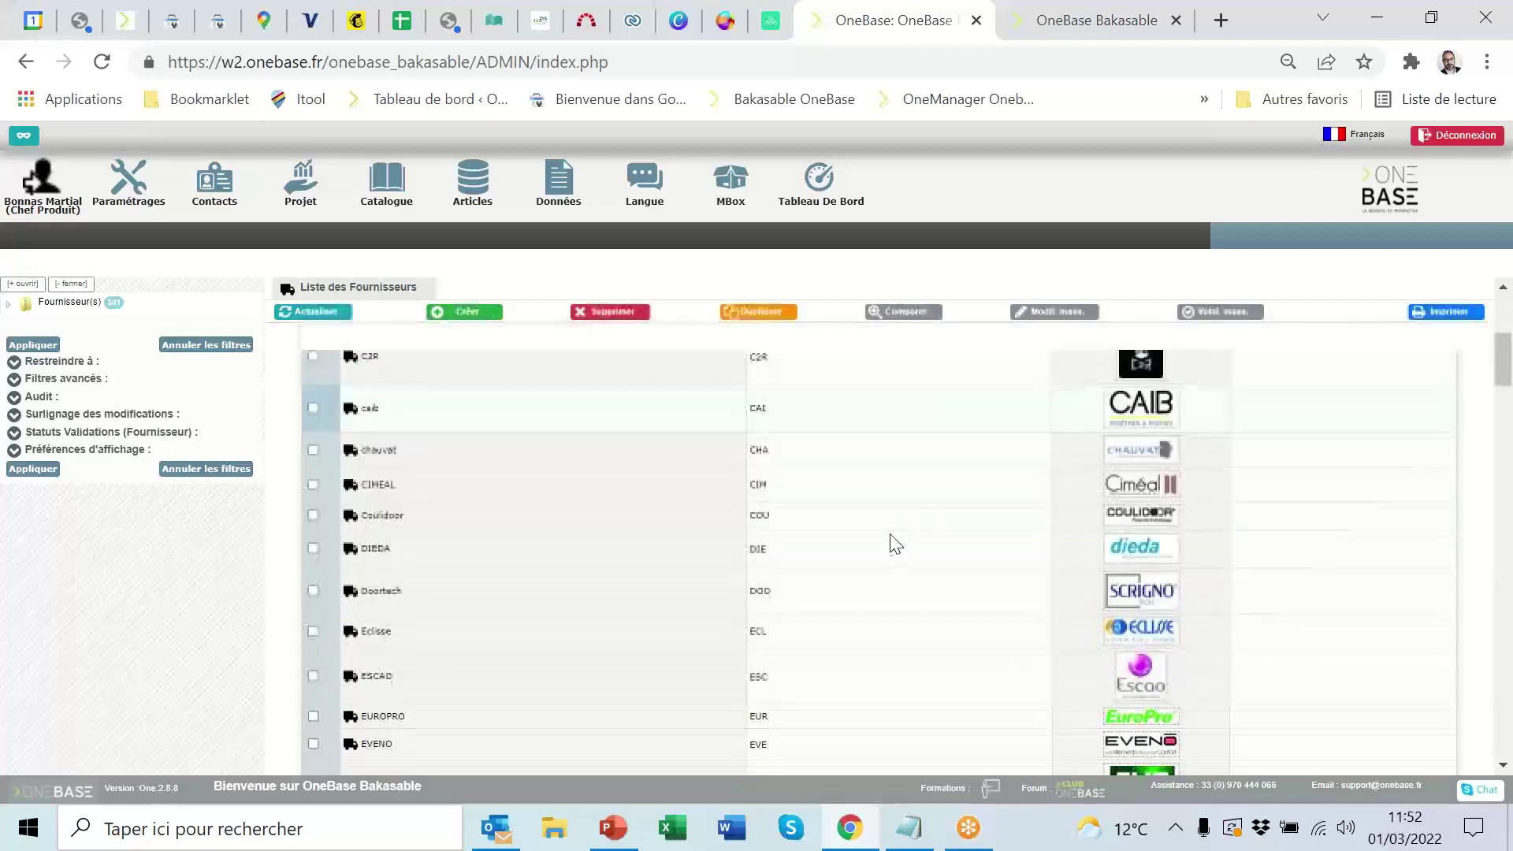
pyautogui.scroll(-10, 976, 627)
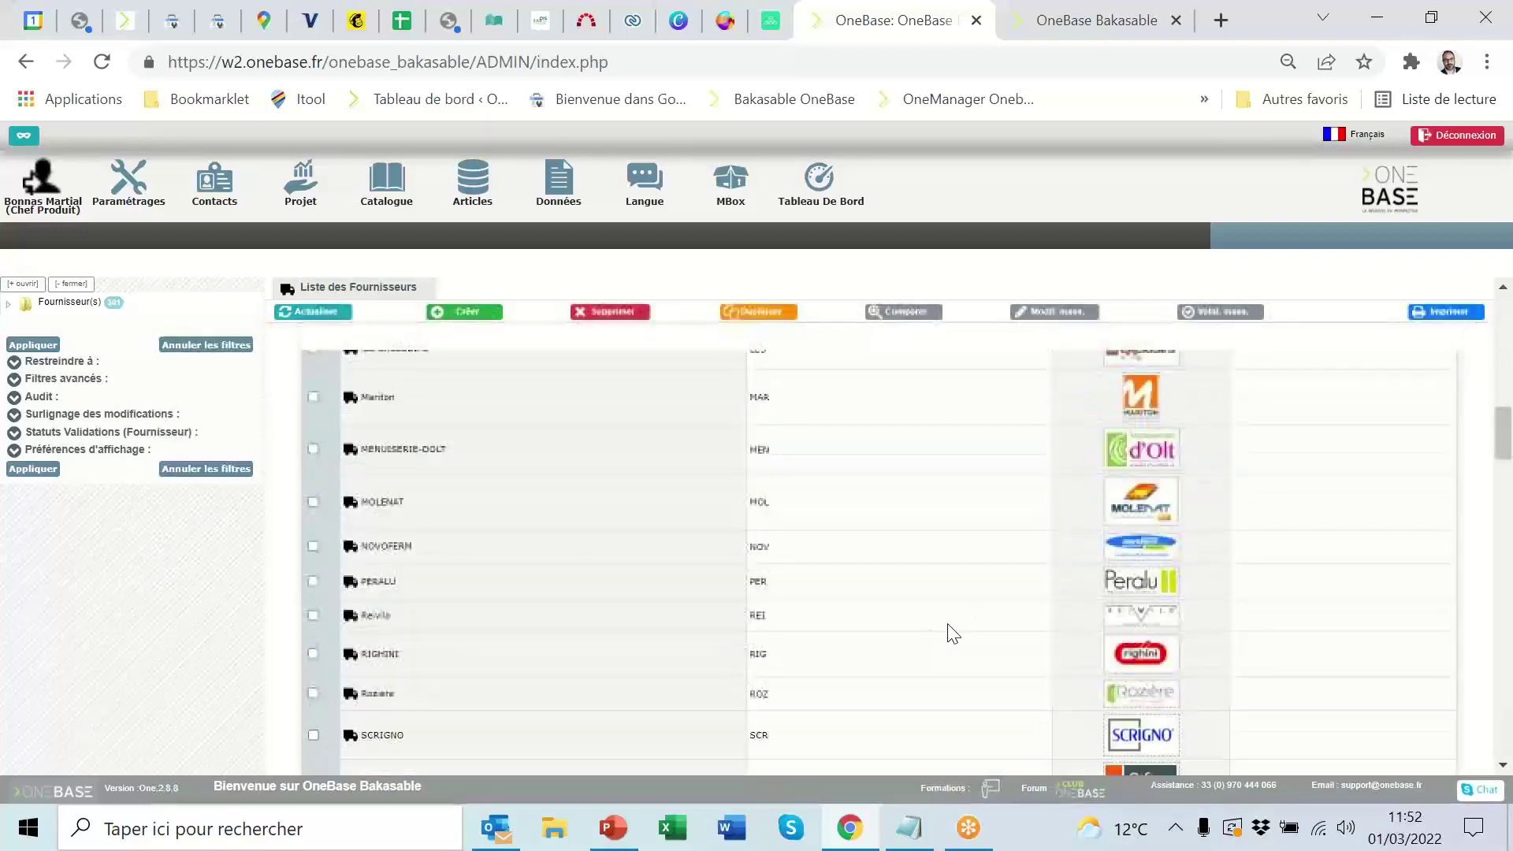
pyautogui.scroll(2, 975, 636)
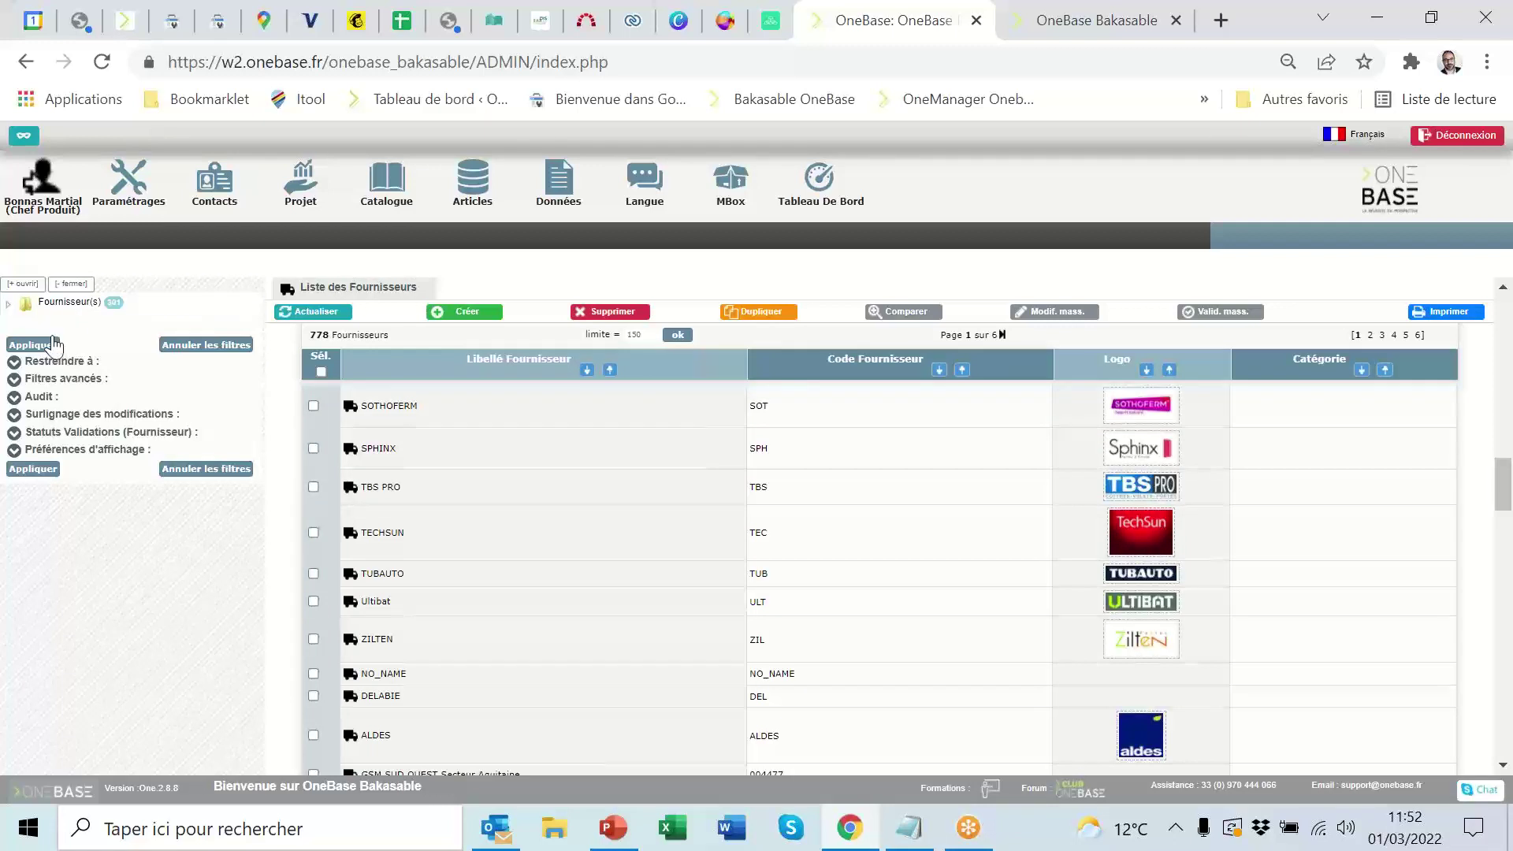
# Step: Set the user preference "Utiliser les droits du rôle" to Studio PAO and save the preferences
pyautogui.click(1078, 25)
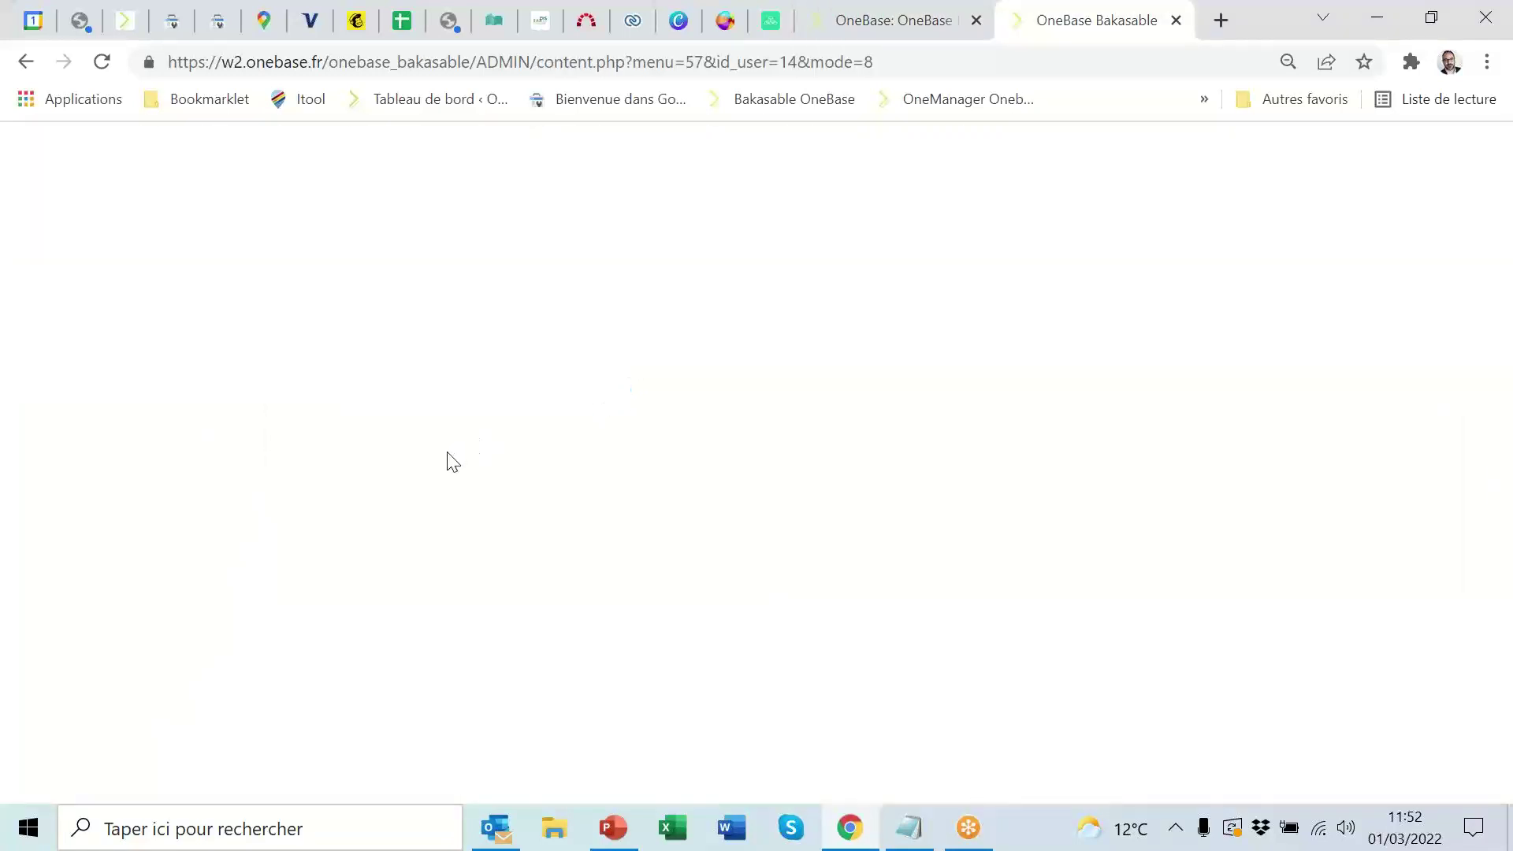
pyautogui.click(386, 419)
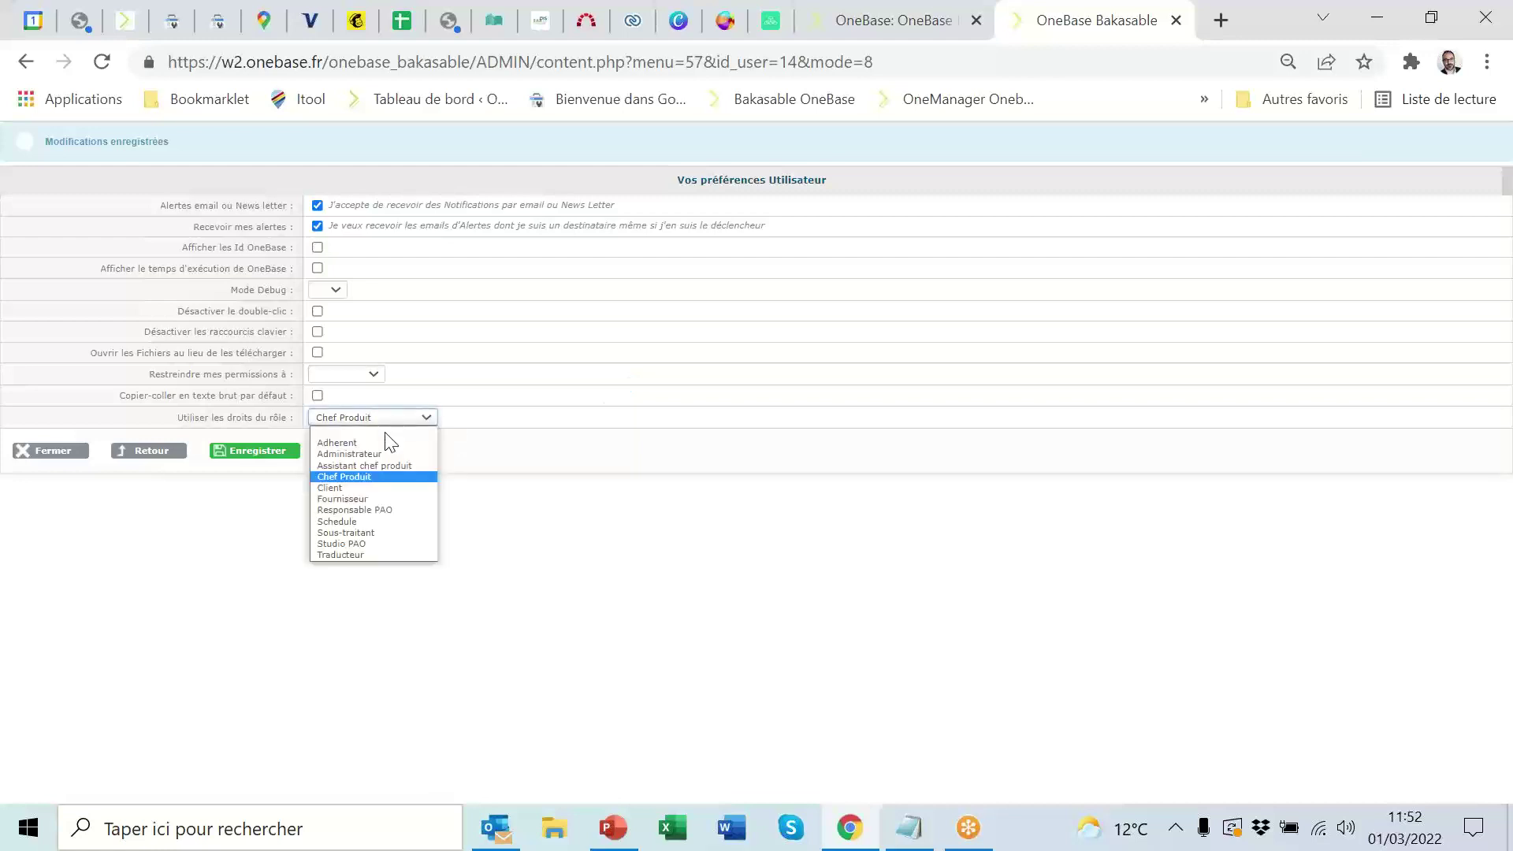
pyautogui.click(362, 543)
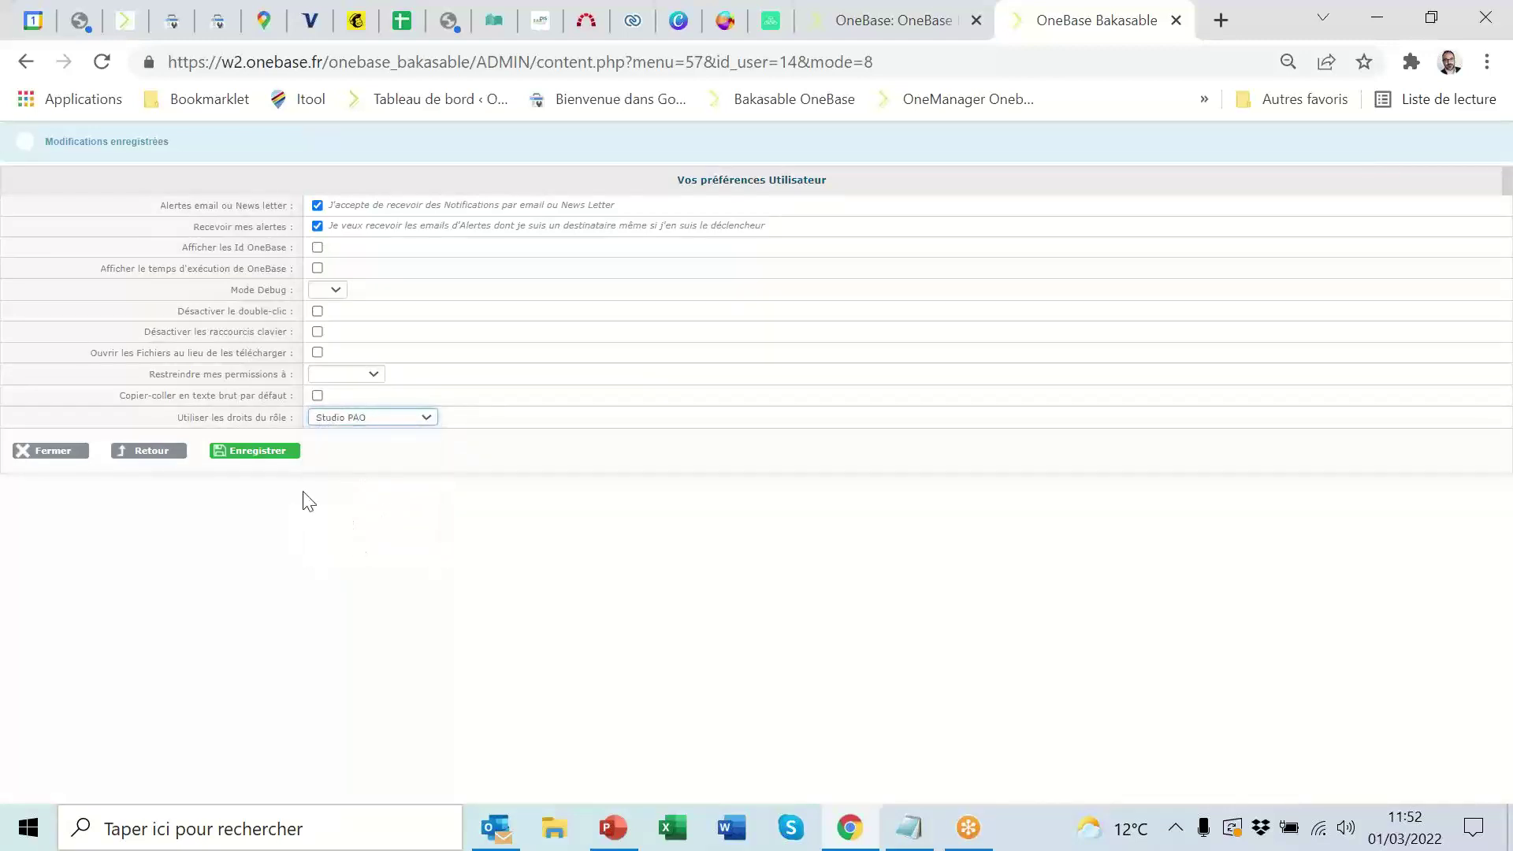
pyautogui.click(260, 449)
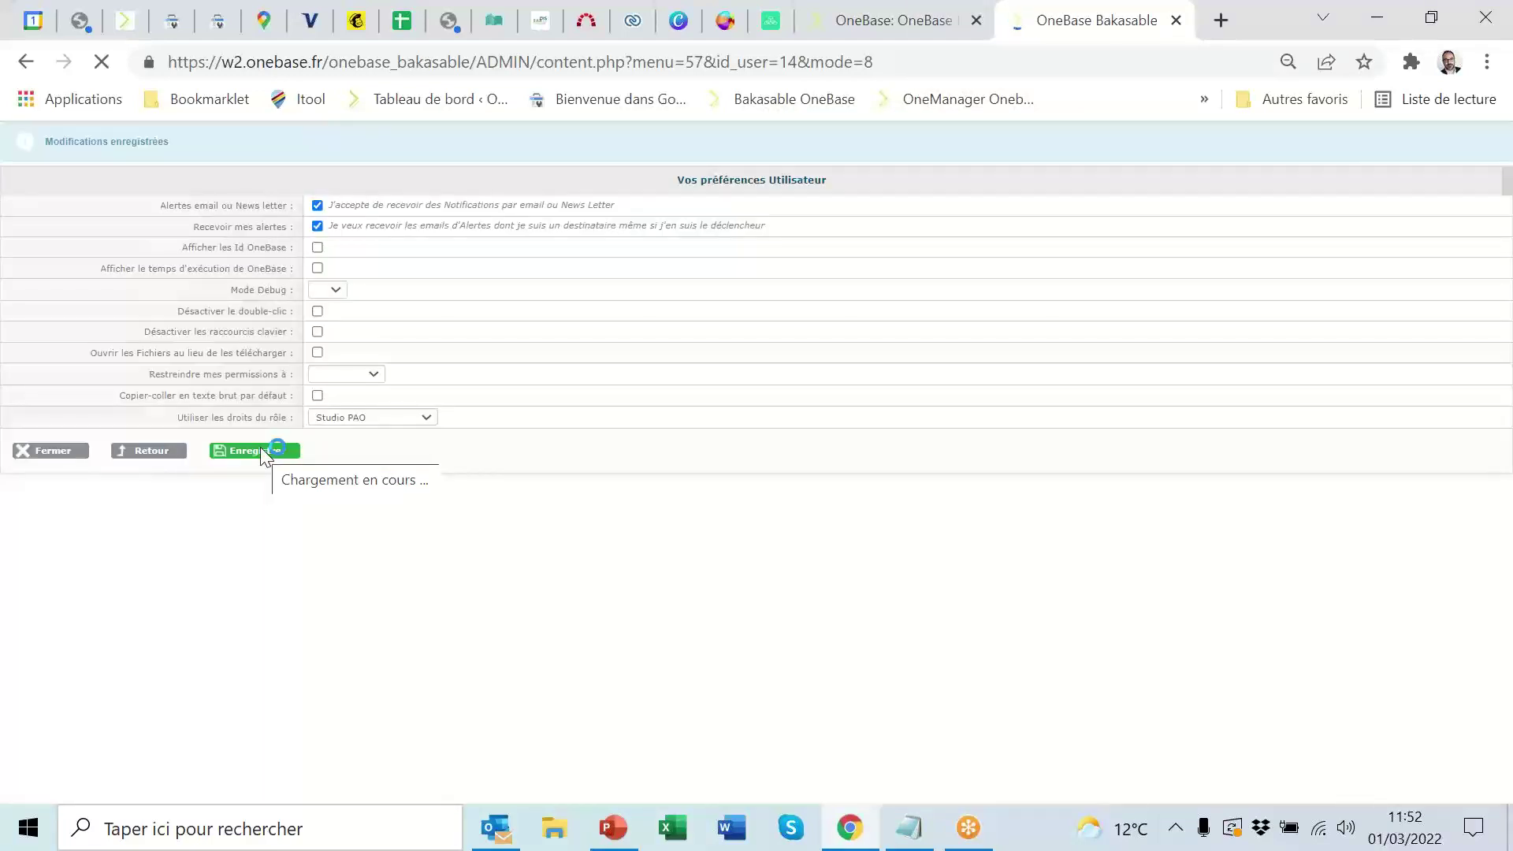
# Step: Reload the home page with the Studio PAO rights and look through the catalogue preview used as its home screen
pyautogui.click(928, 25)
pyautogui.click(1401, 197)
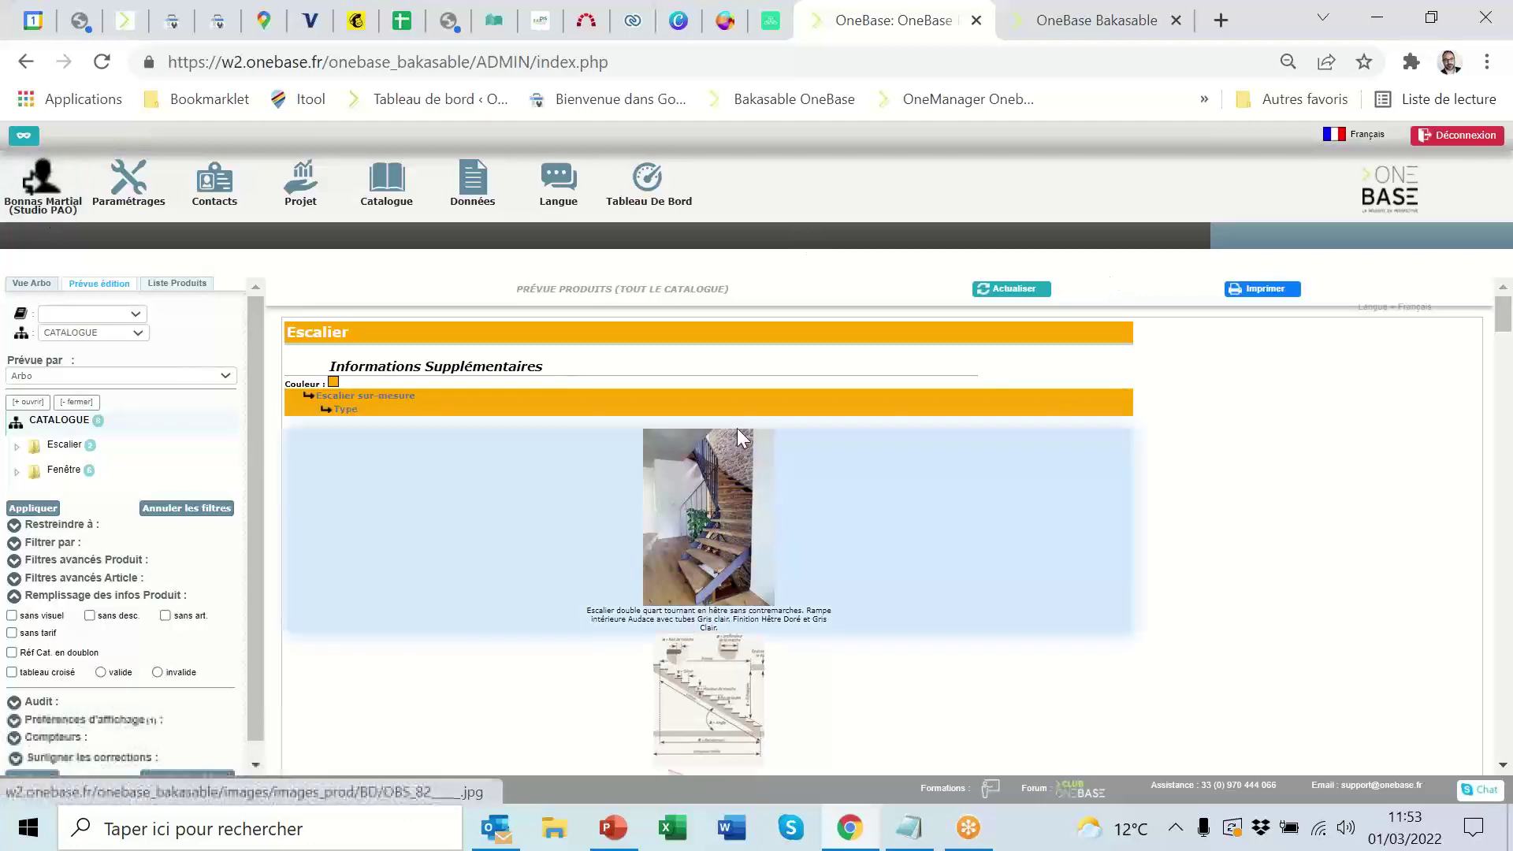
pyautogui.scroll(-10, 792, 429)
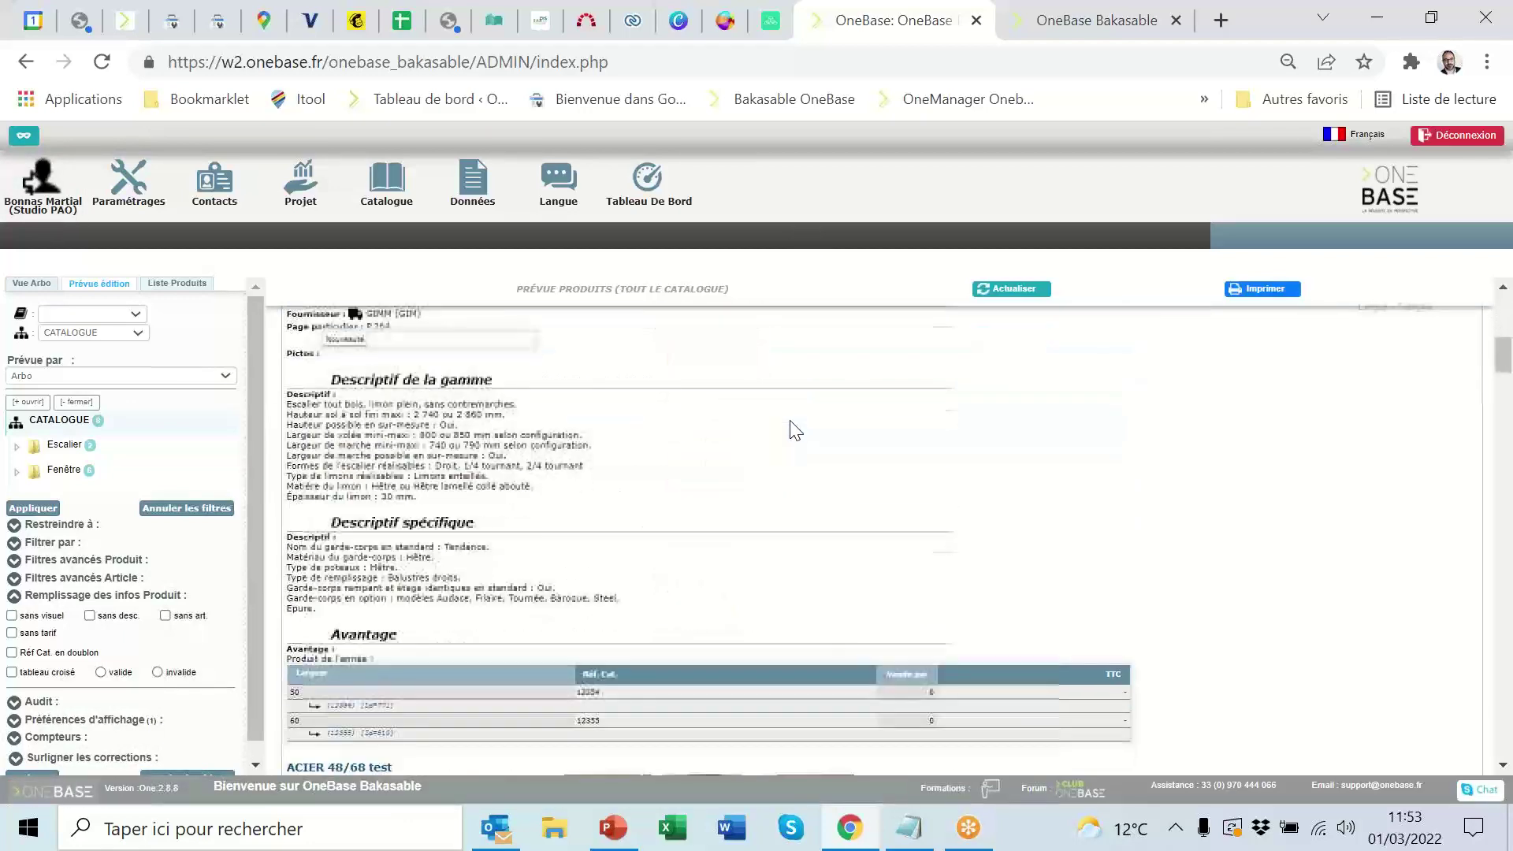
pyautogui.scroll(-5, 697, 468)
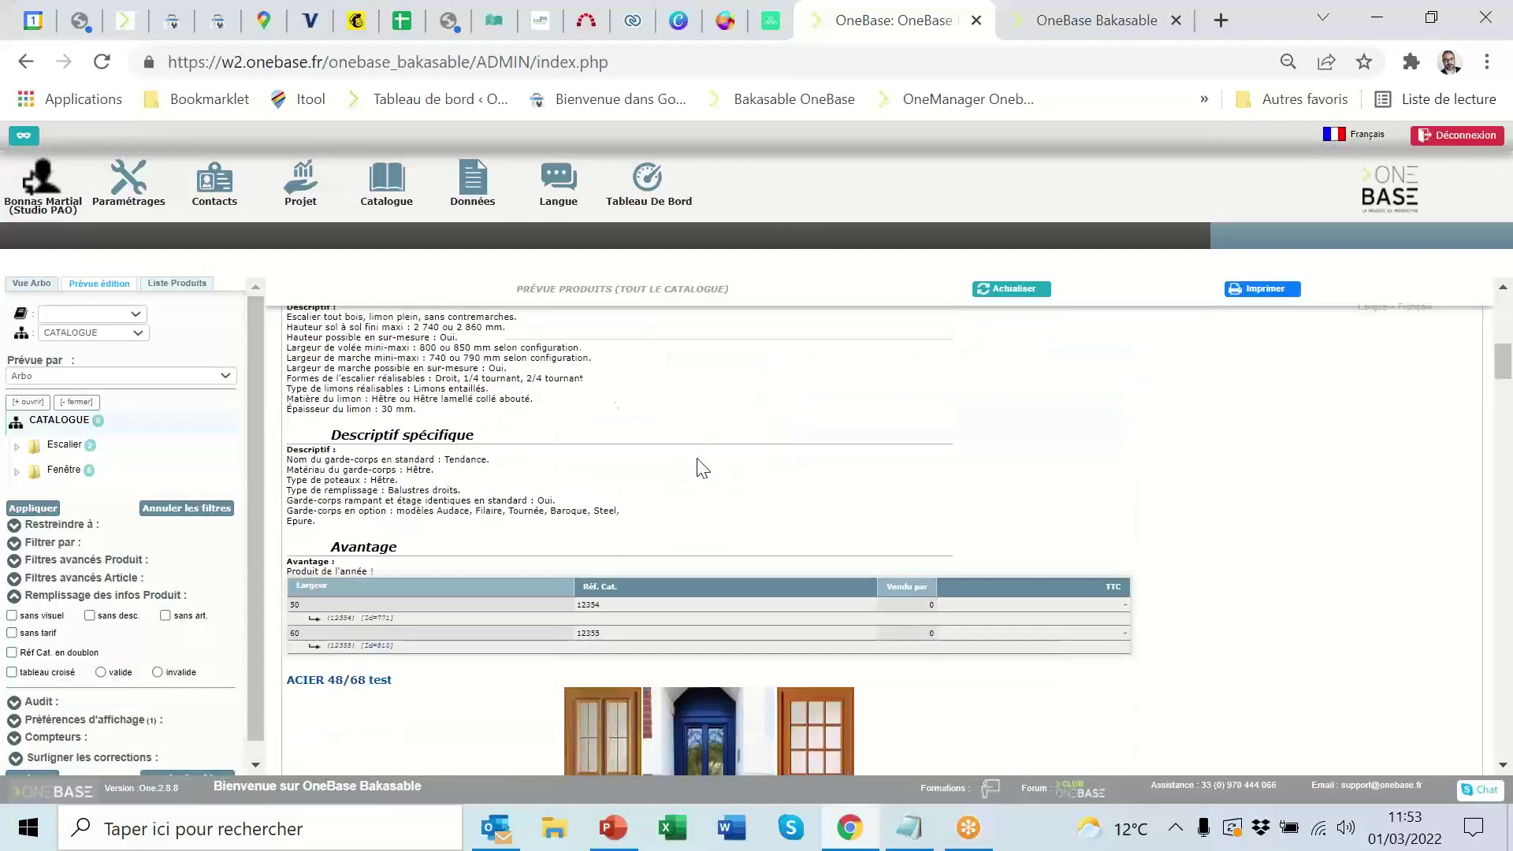
pyautogui.scroll(-2, 513, 439)
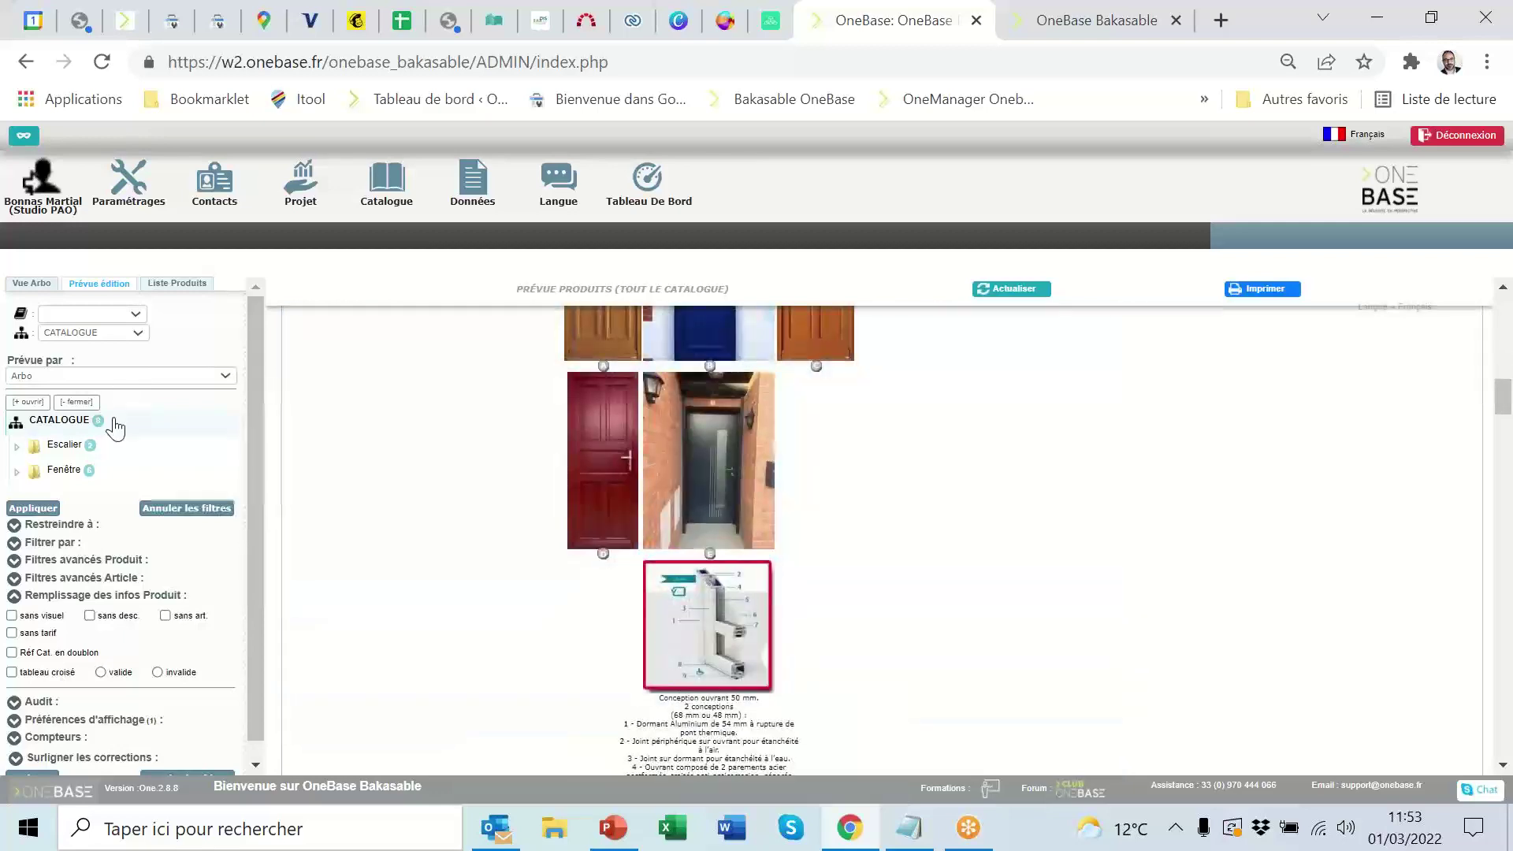
pyautogui.scroll(-1, 108, 432)
pyautogui.scroll(15, 998, 498)
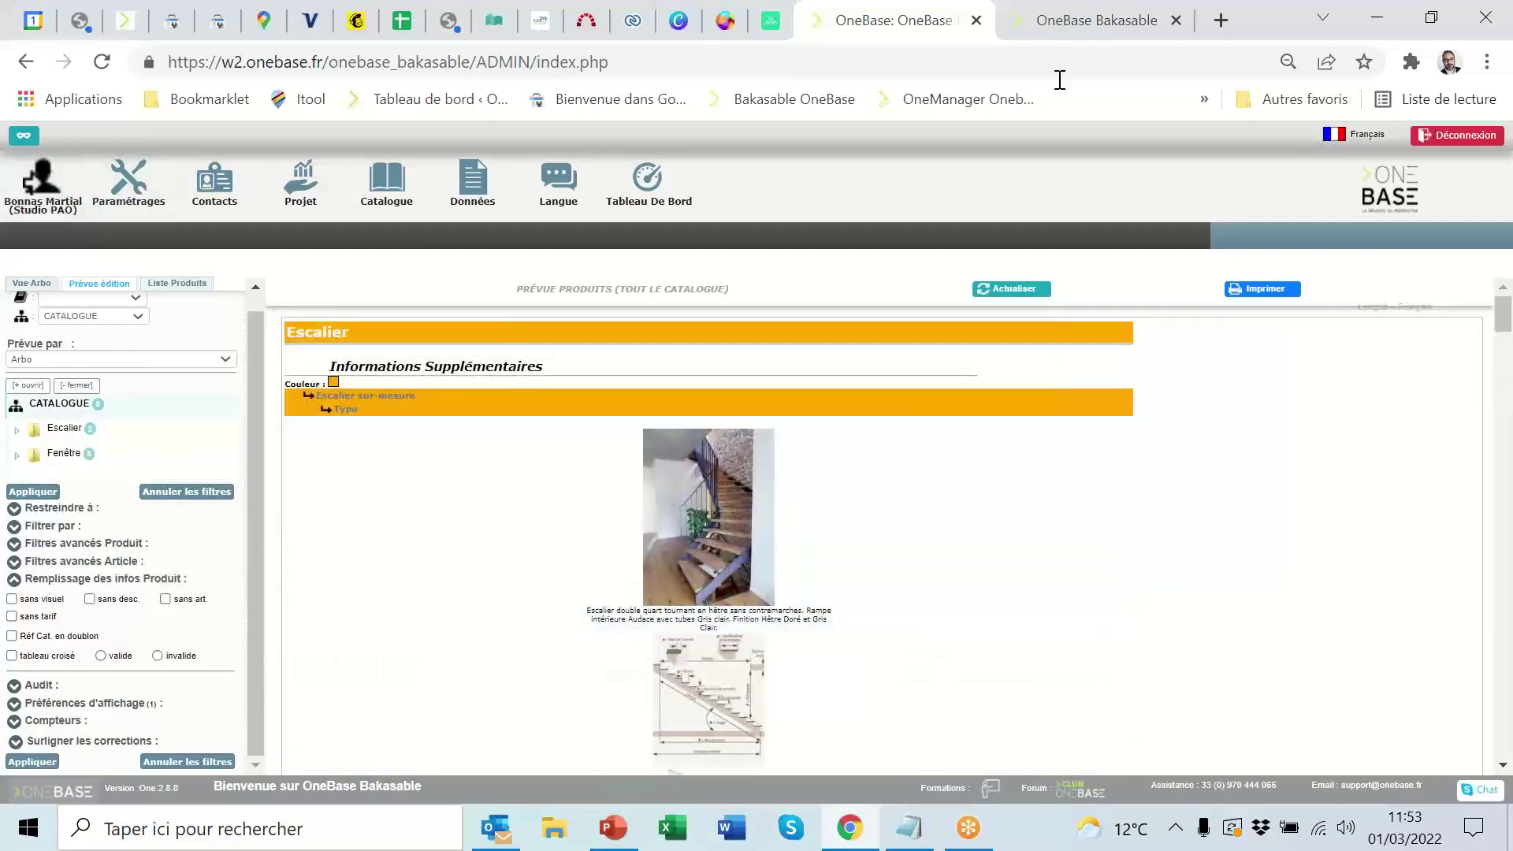
# Step: Clear the "Utiliser les droits du rôle" preference, save it, and reload the home page with the original rights
pyautogui.click(1087, 20)
pyautogui.click(367, 422)
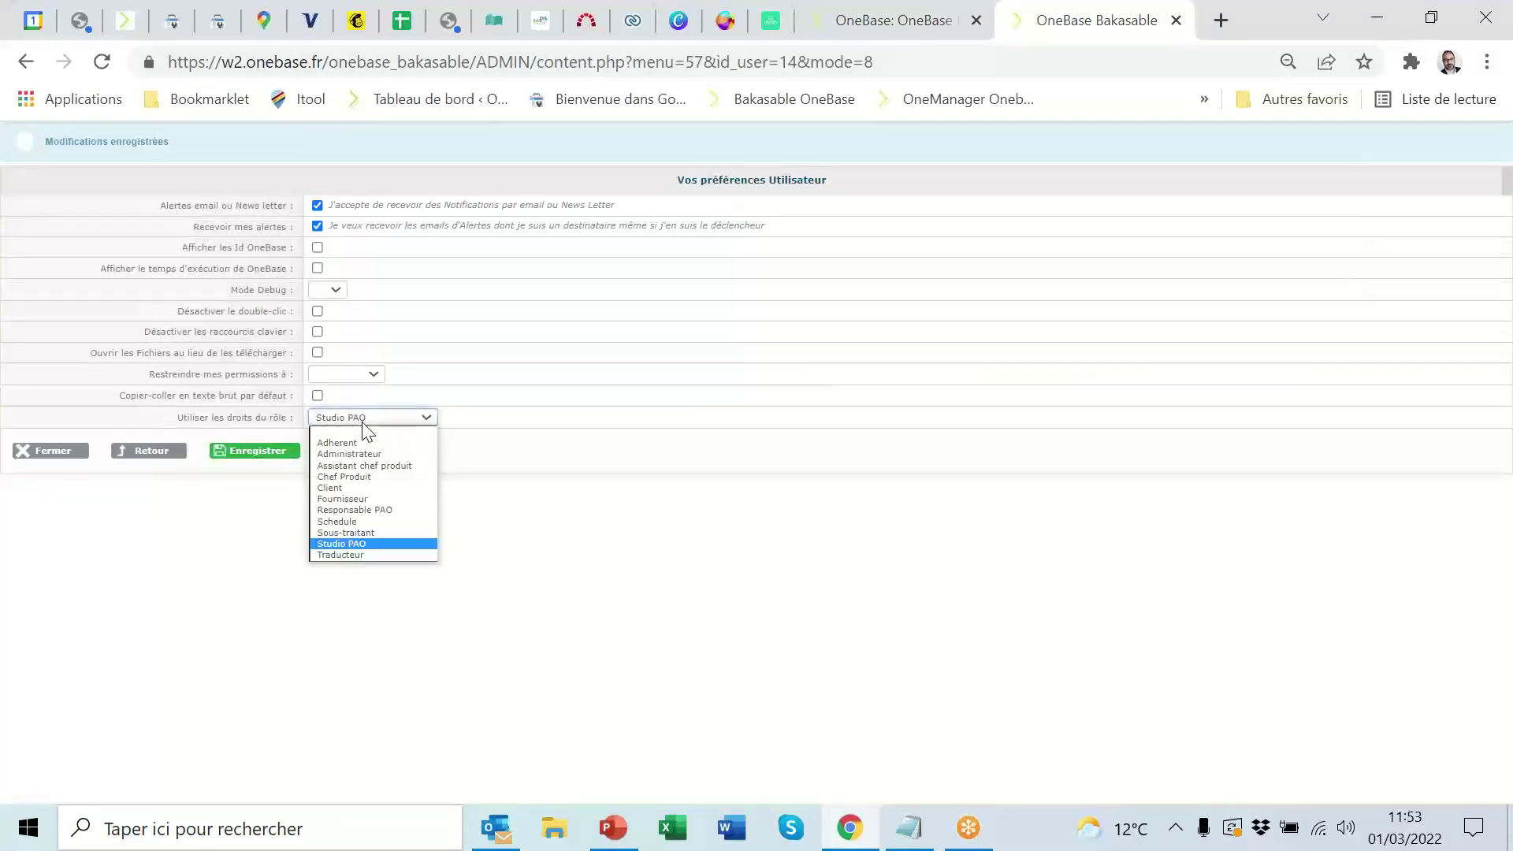
pyautogui.click(357, 433)
pyautogui.click(272, 455)
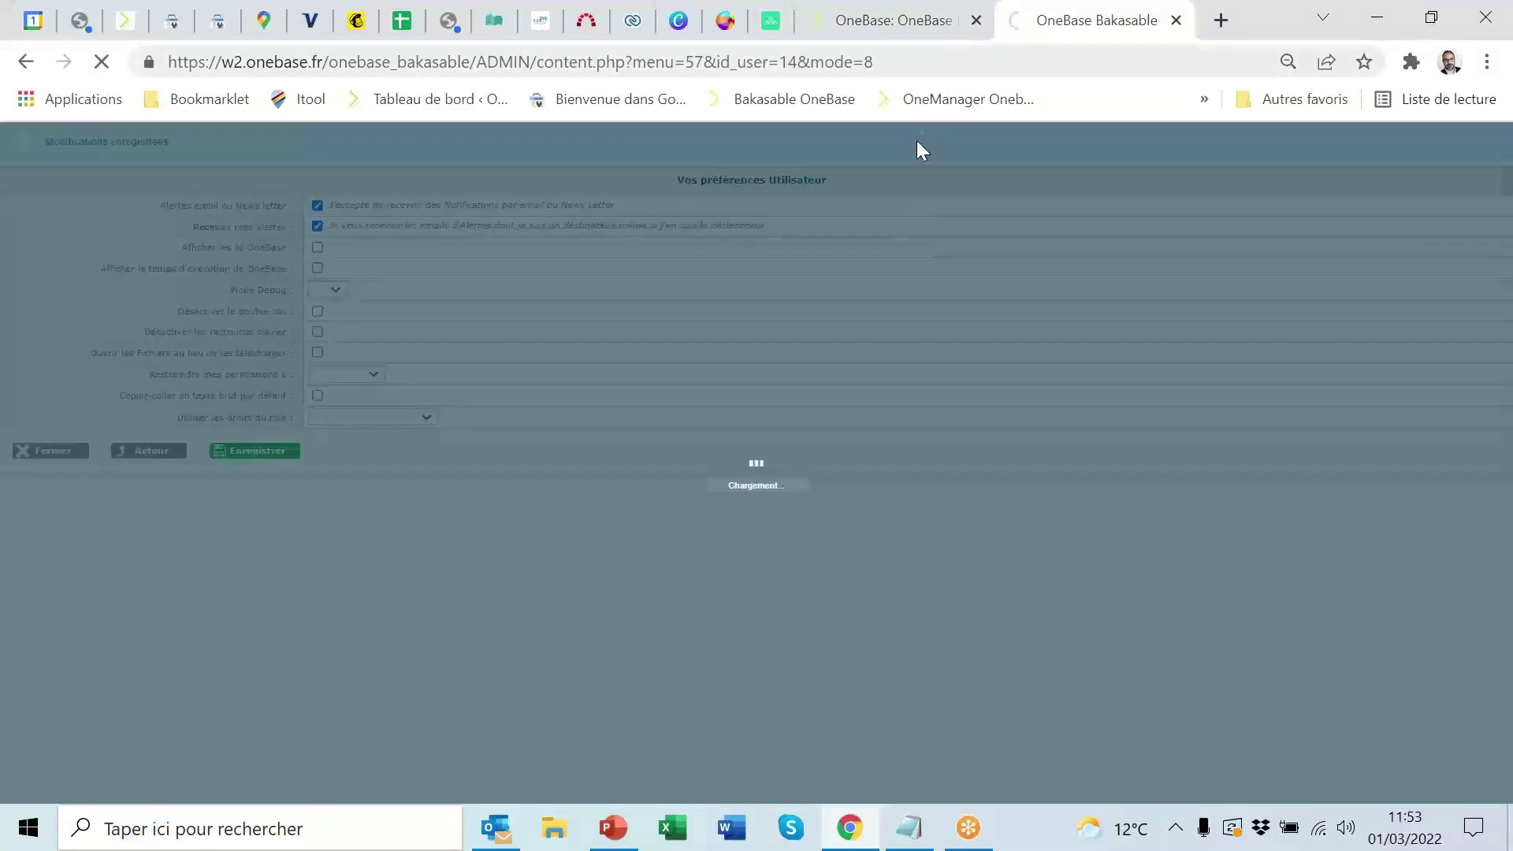
pyautogui.click(898, 20)
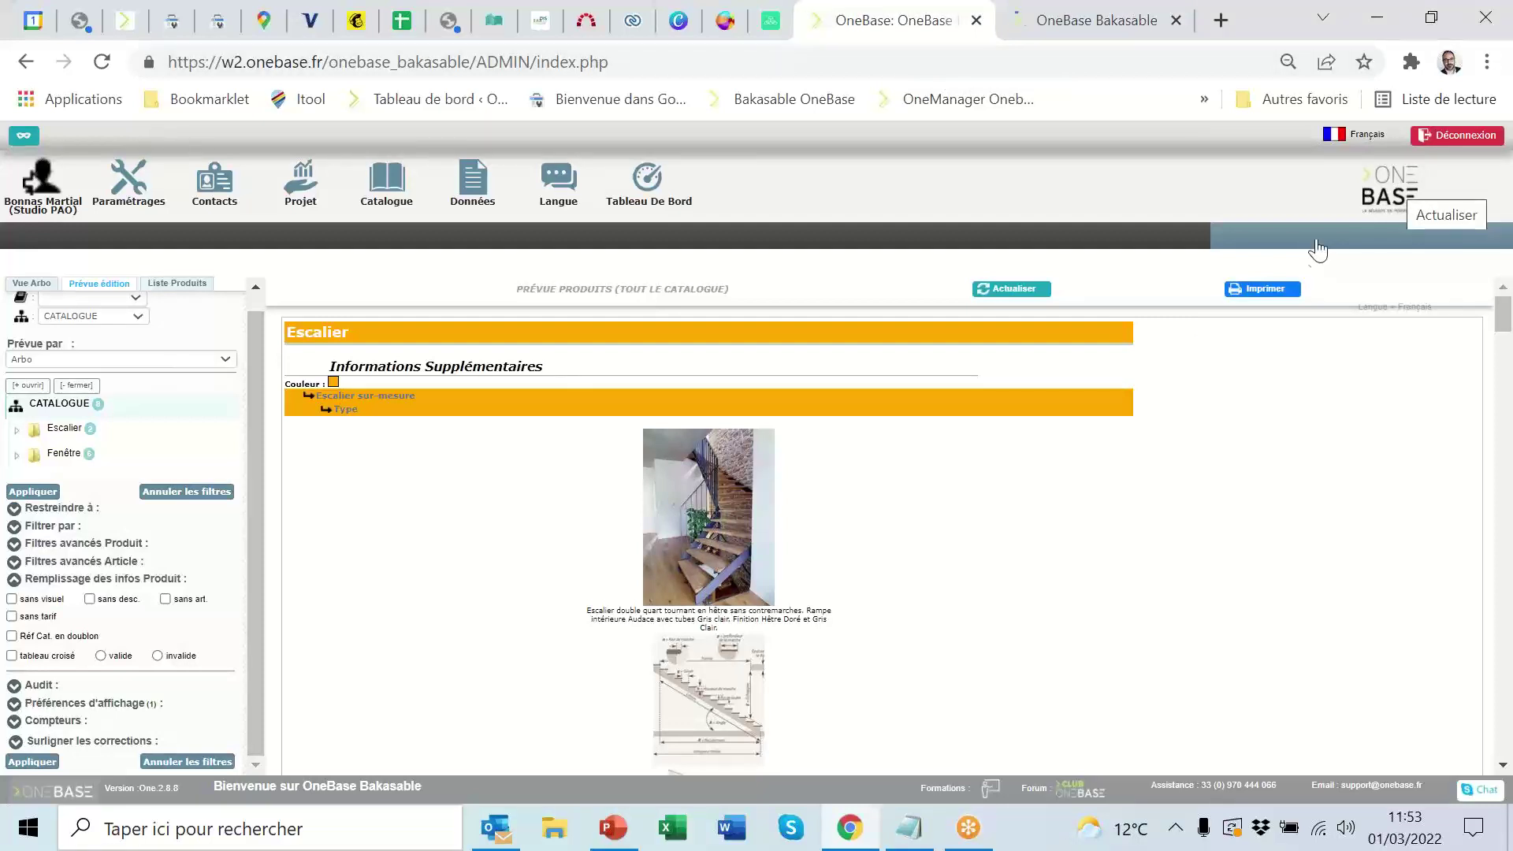
pyautogui.click(1375, 189)
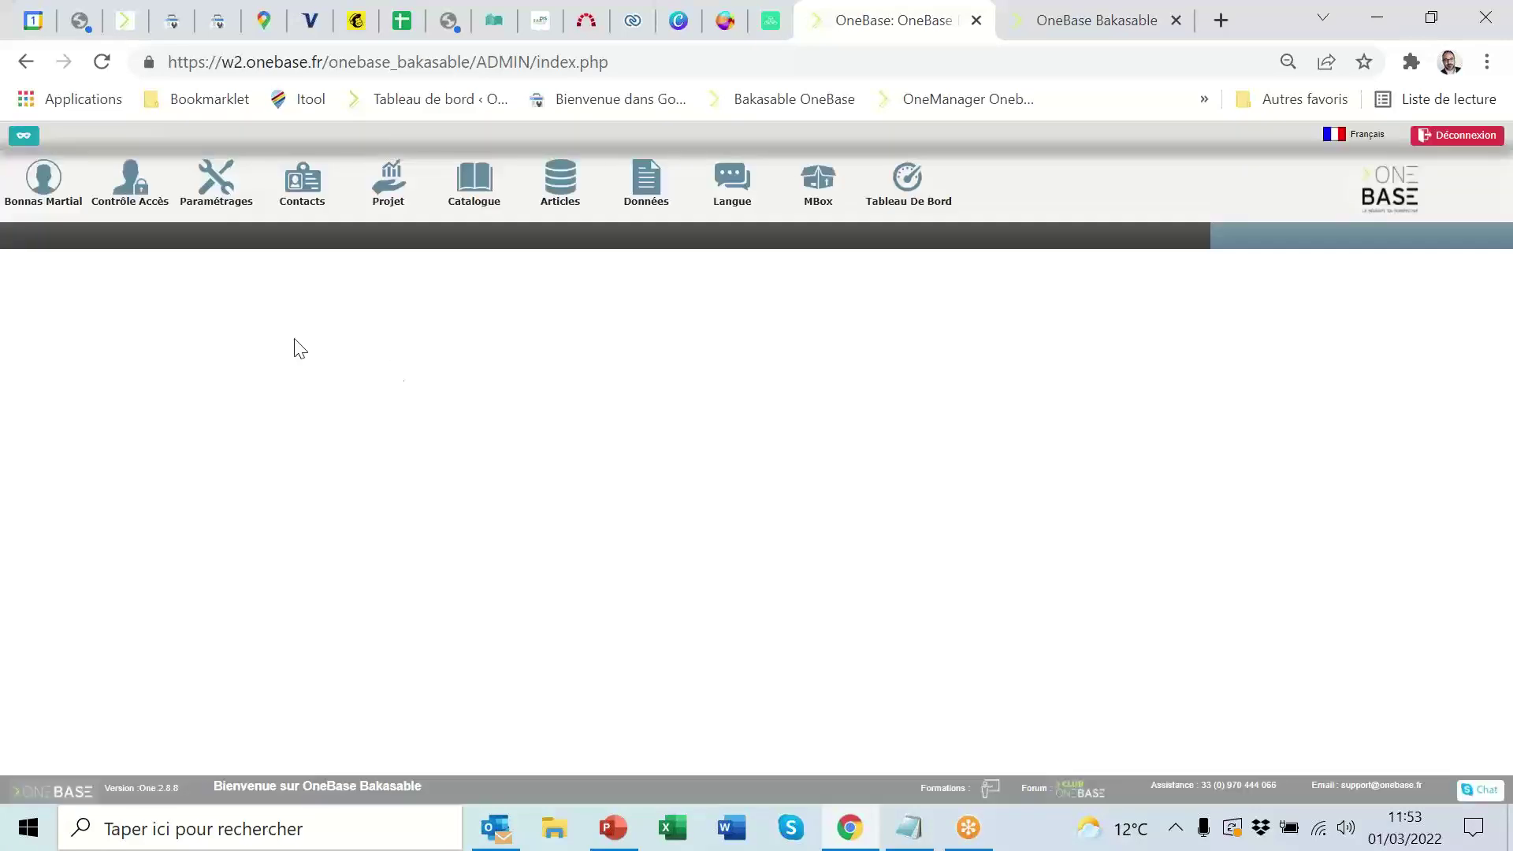
# Step: Open the Studio PAO role from the access-control role list and check its Url Navigation and Url Centre
pyautogui.click(134, 186)
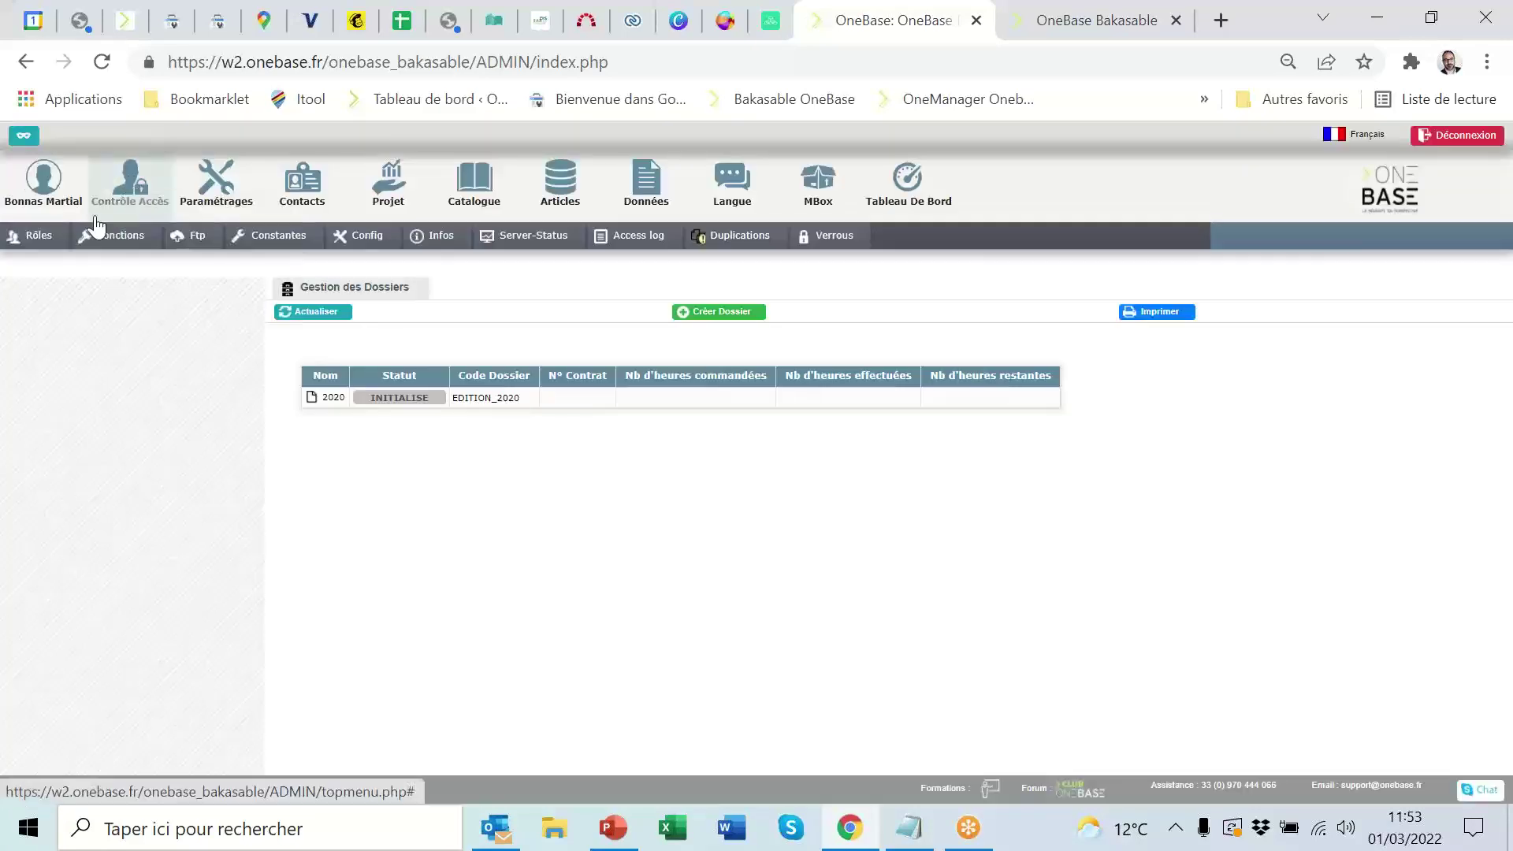
pyautogui.click(39, 236)
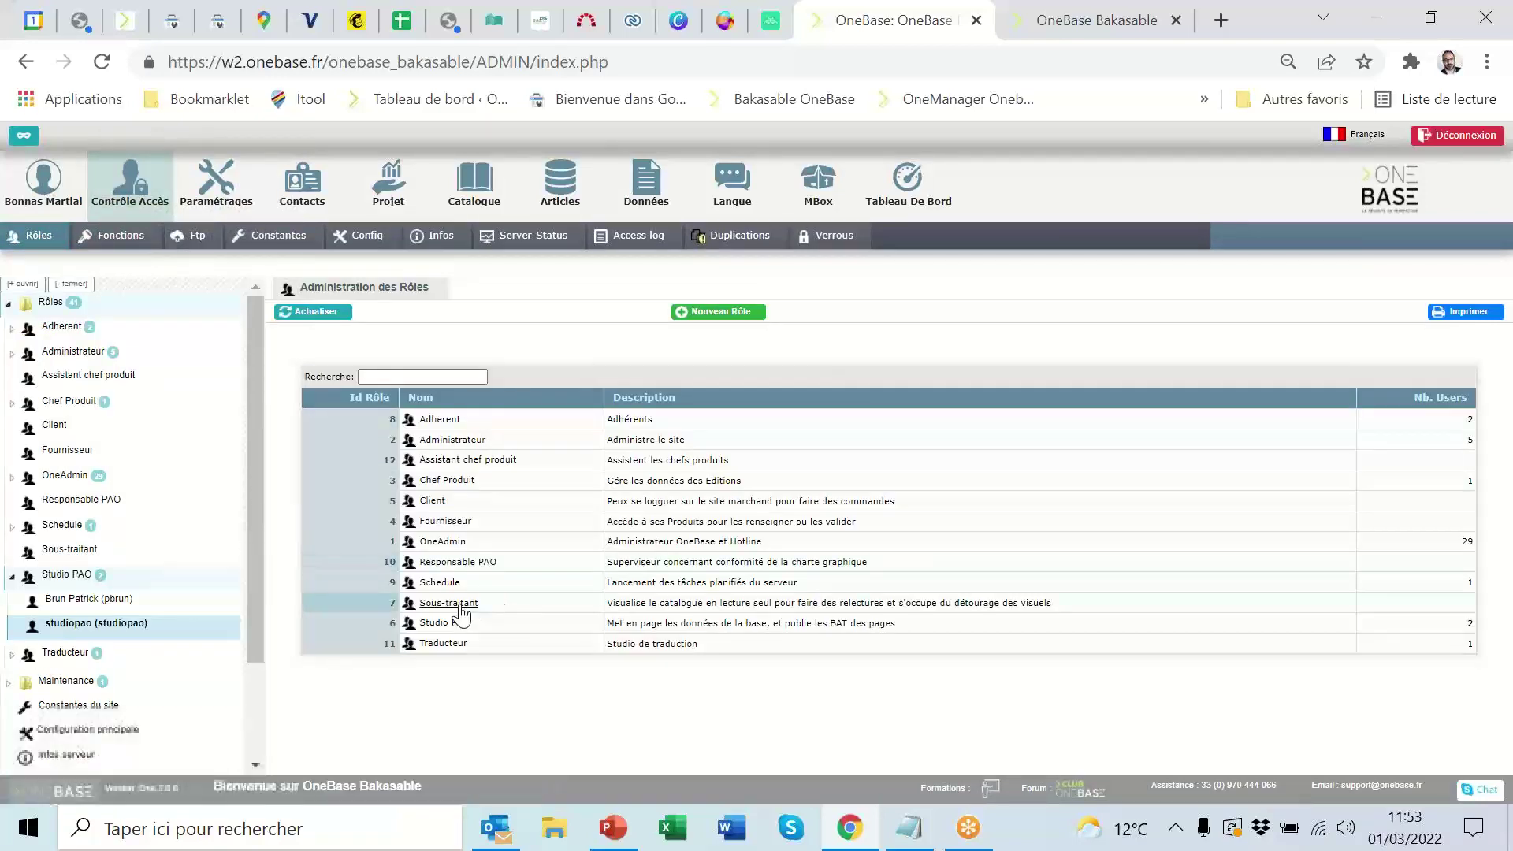
pyautogui.click(446, 622)
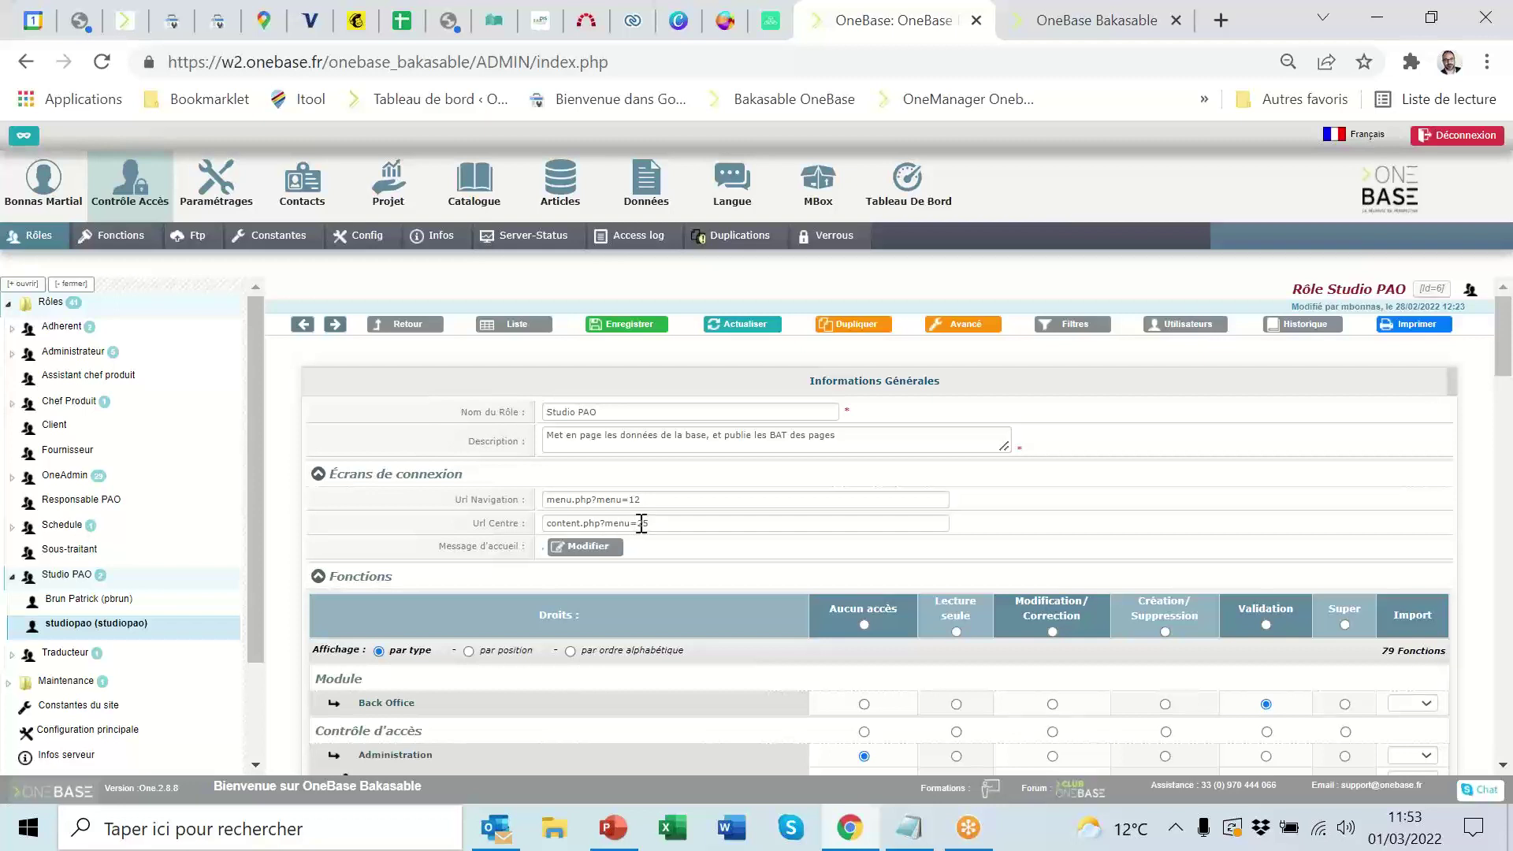
pyautogui.write('25')
# Step: Open the list of menus in the settings and look over the definition of the MBOX menu
pyautogui.click(225, 186)
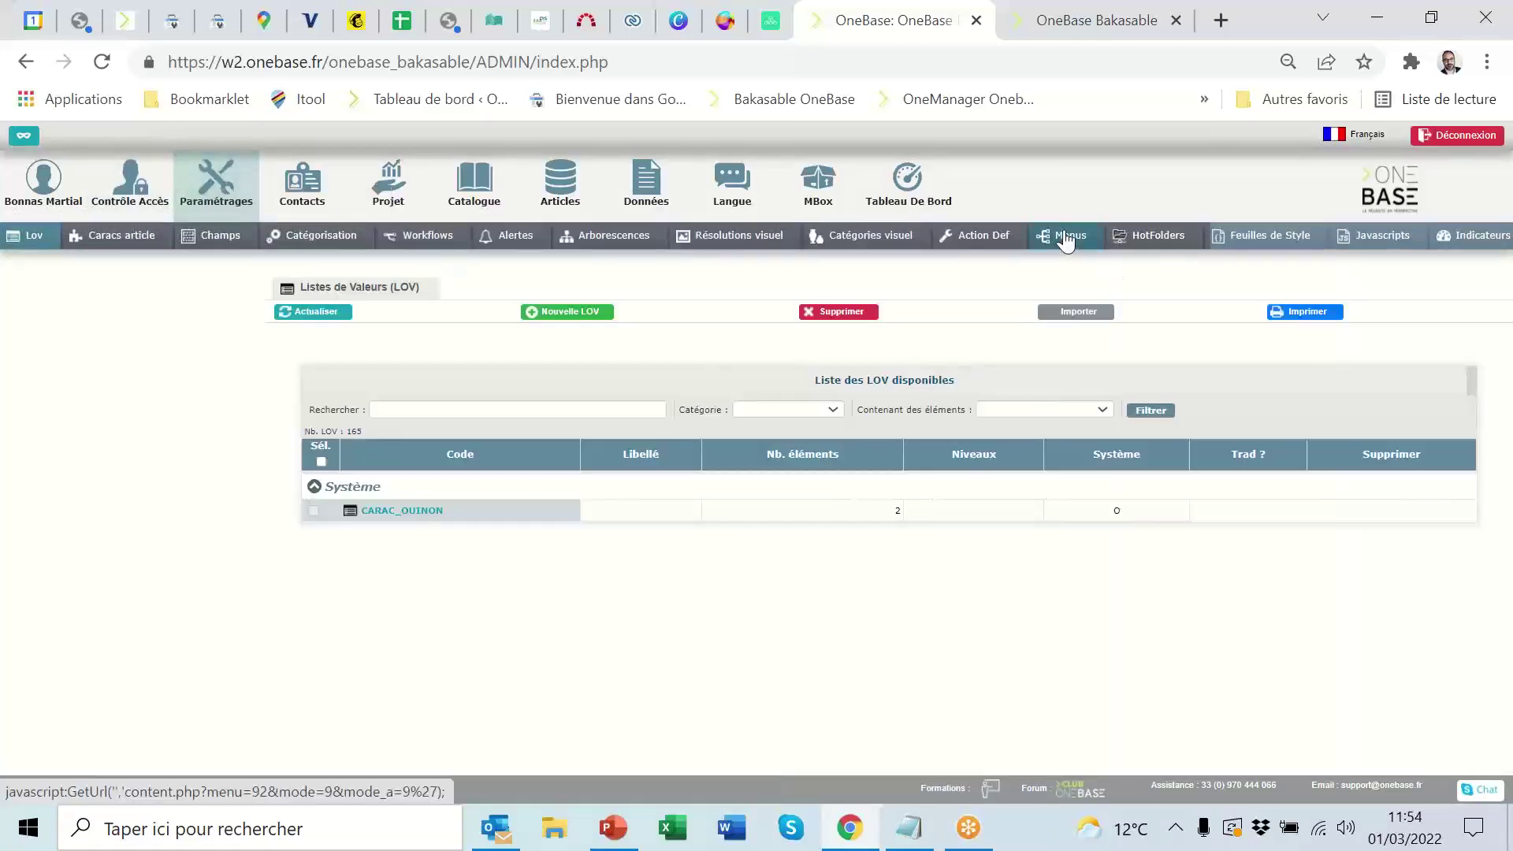
pyautogui.click(1059, 251)
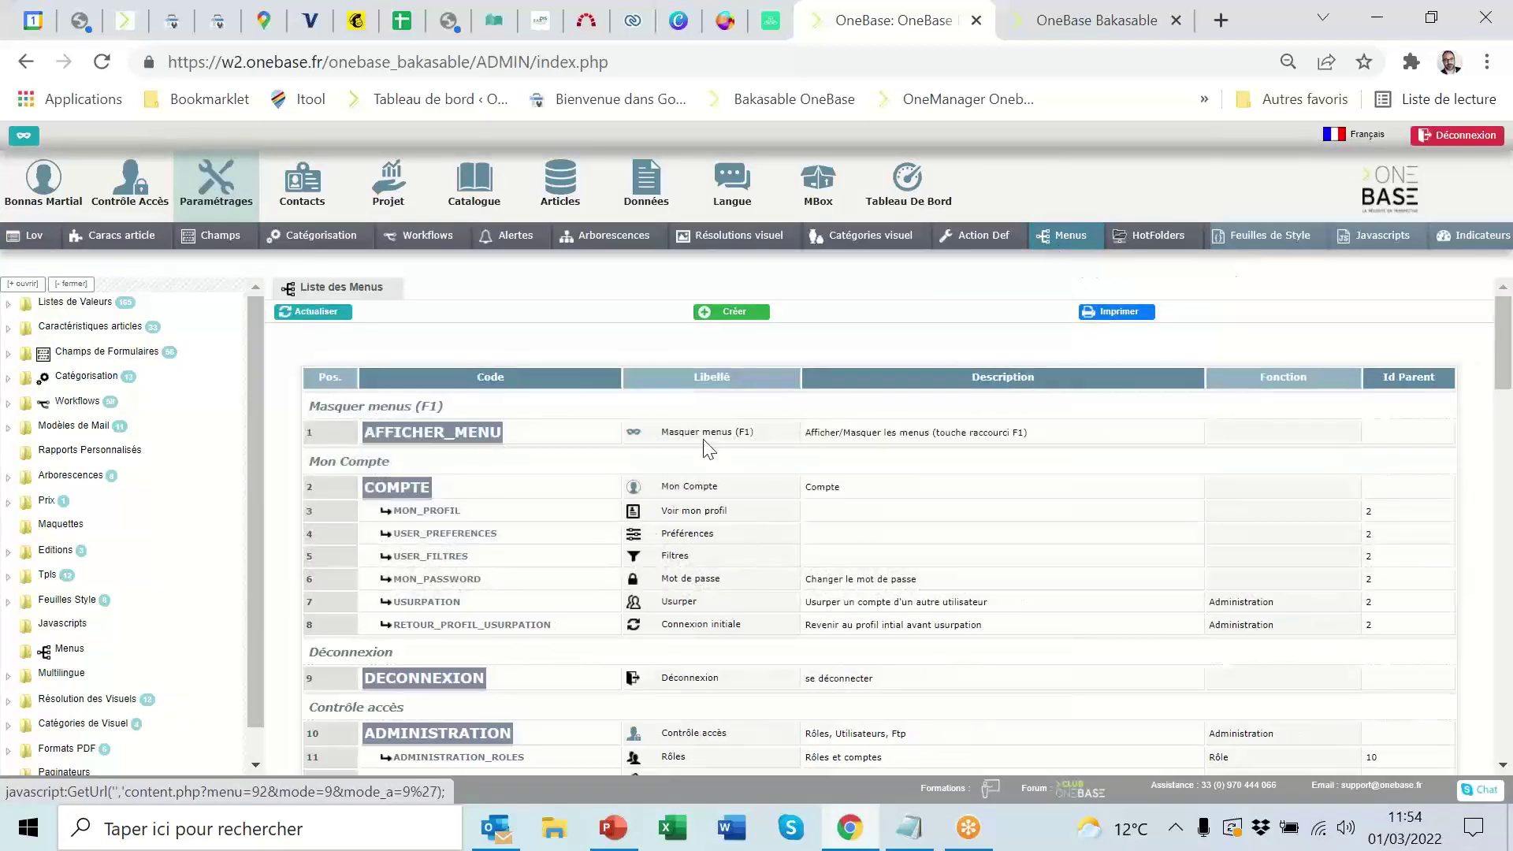
pyautogui.scroll(-20, 713, 453)
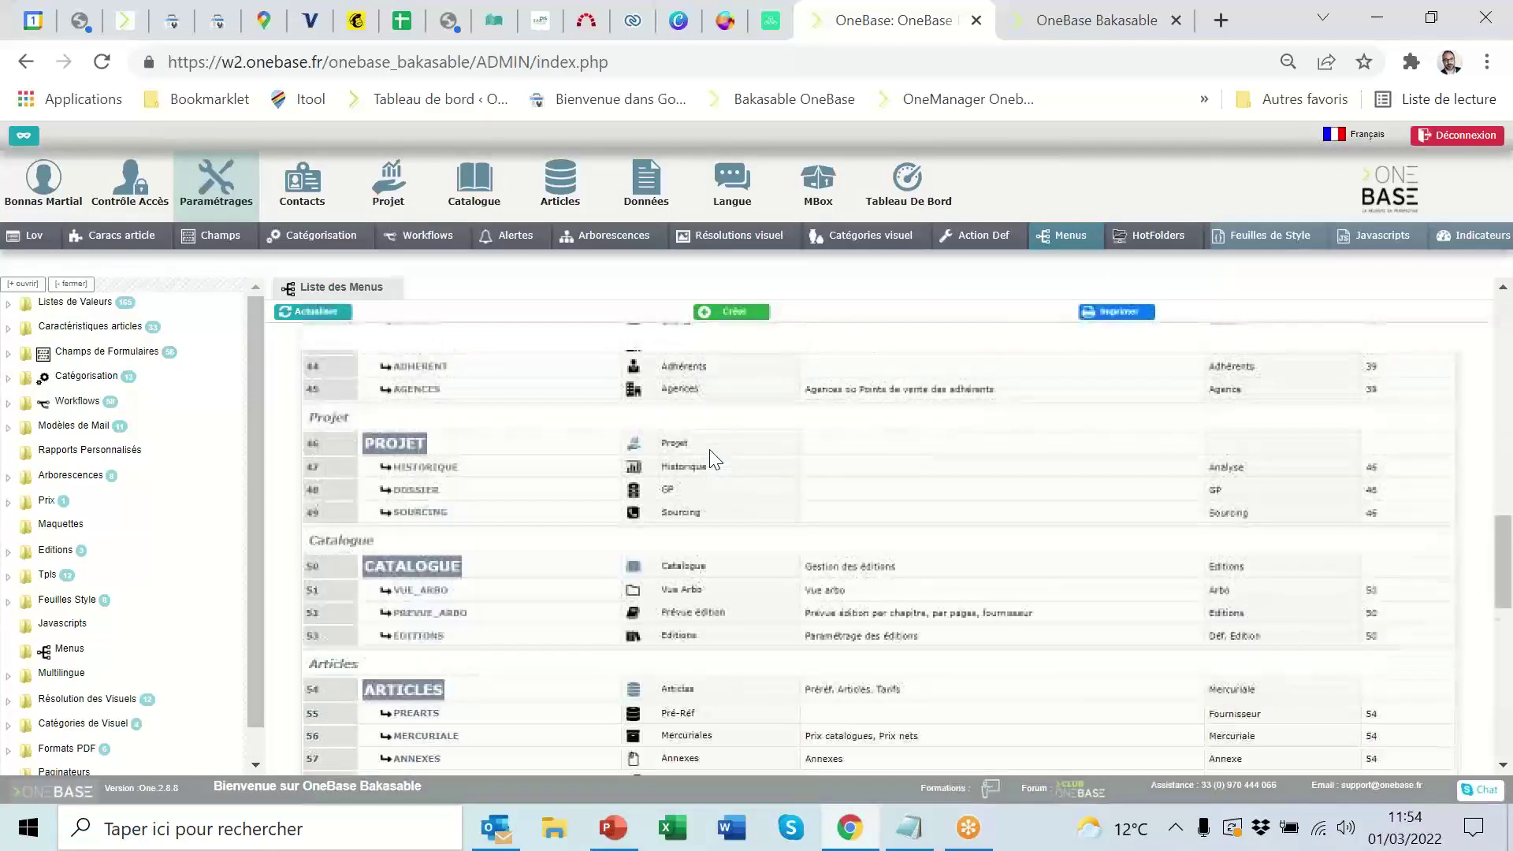
pyautogui.scroll(-5, 698, 465)
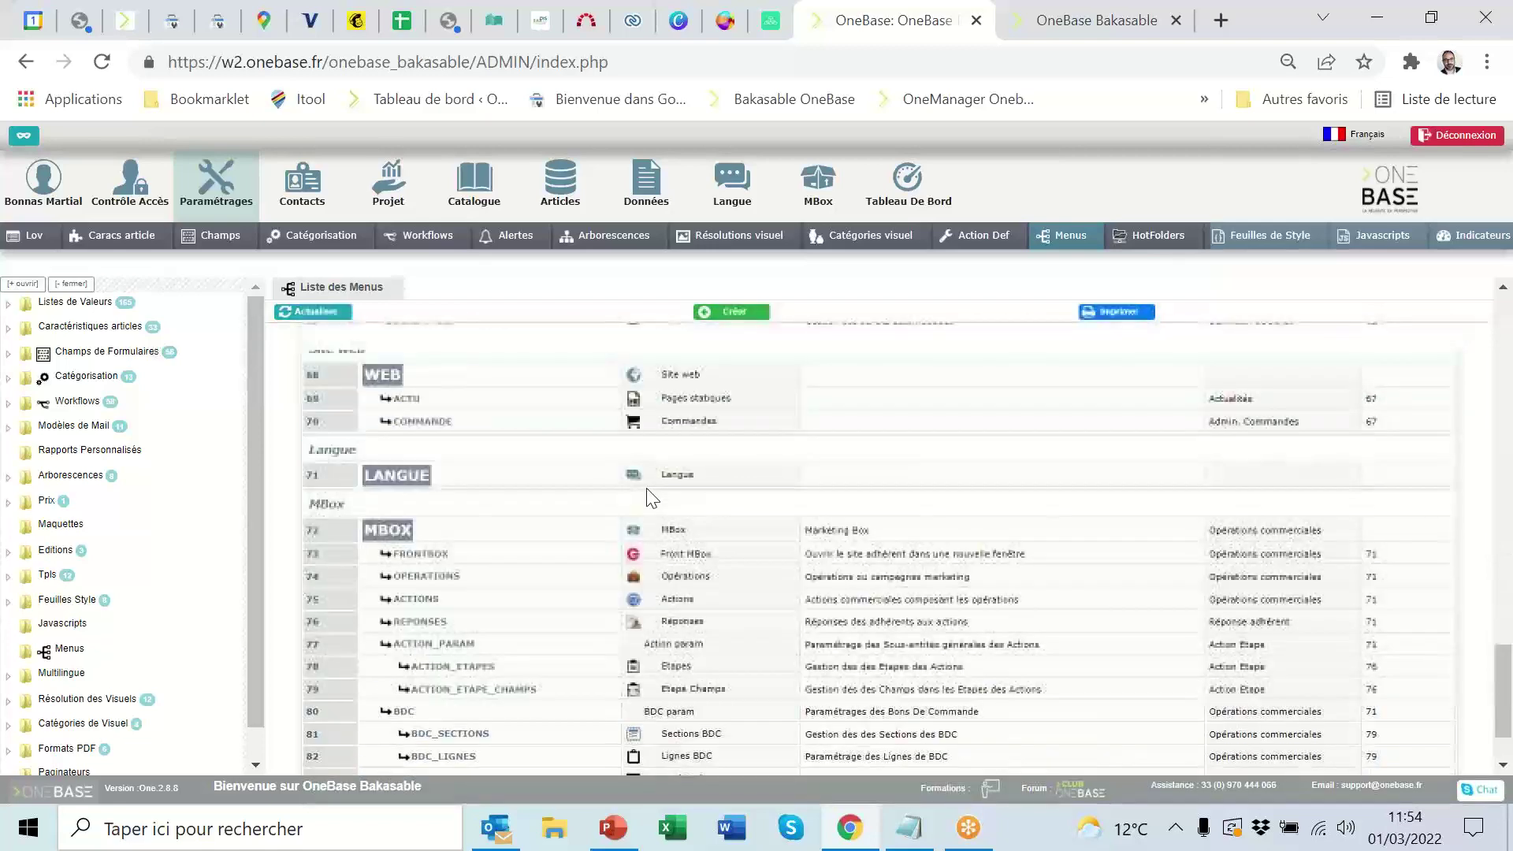
pyautogui.click(389, 518)
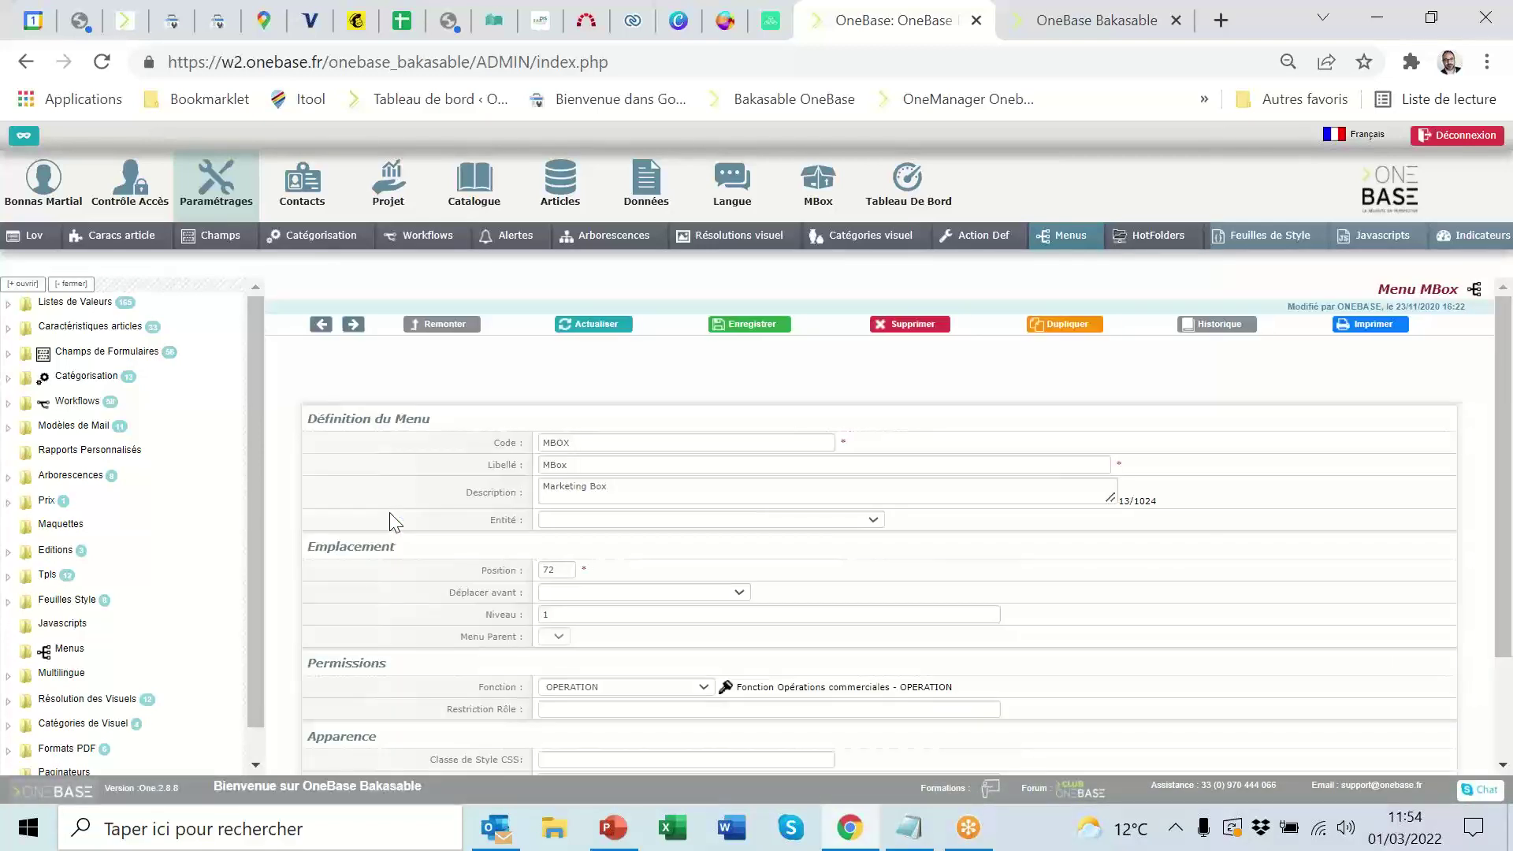
pyautogui.scroll(-2, 419, 515)
pyautogui.scroll(2, 419, 514)
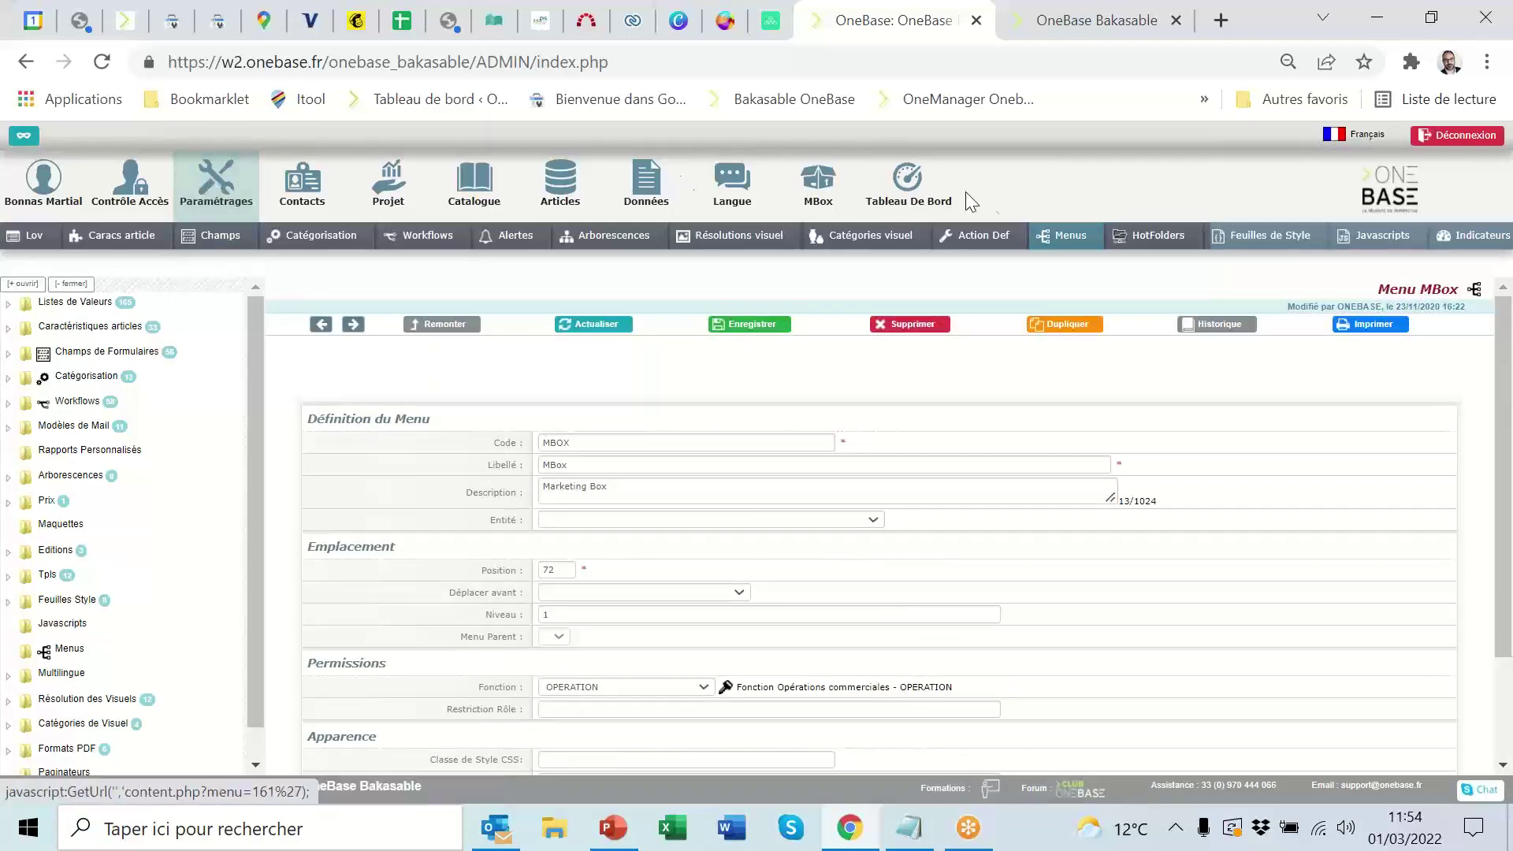
# Step: Search the menu list for "fourni", open the FOURNISSEURS menu, and examine its Url Menu and Url Content
pyautogui.click(1062, 244)
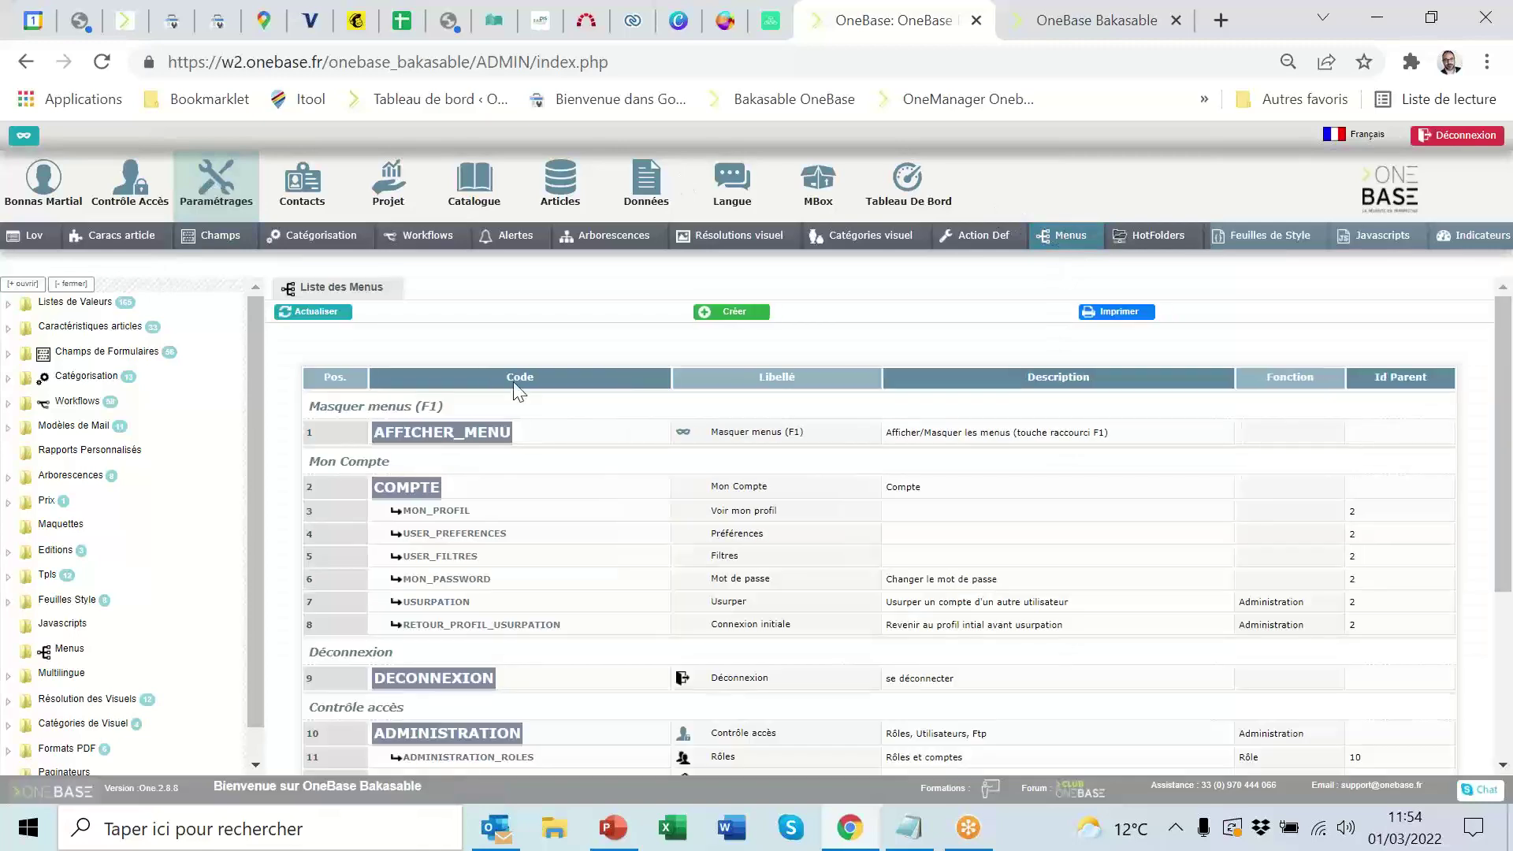
pyautogui.scroll(-2, 399, 604)
pyautogui.hotkey('ctrl', 'f')
pyautogui.write('fourni')
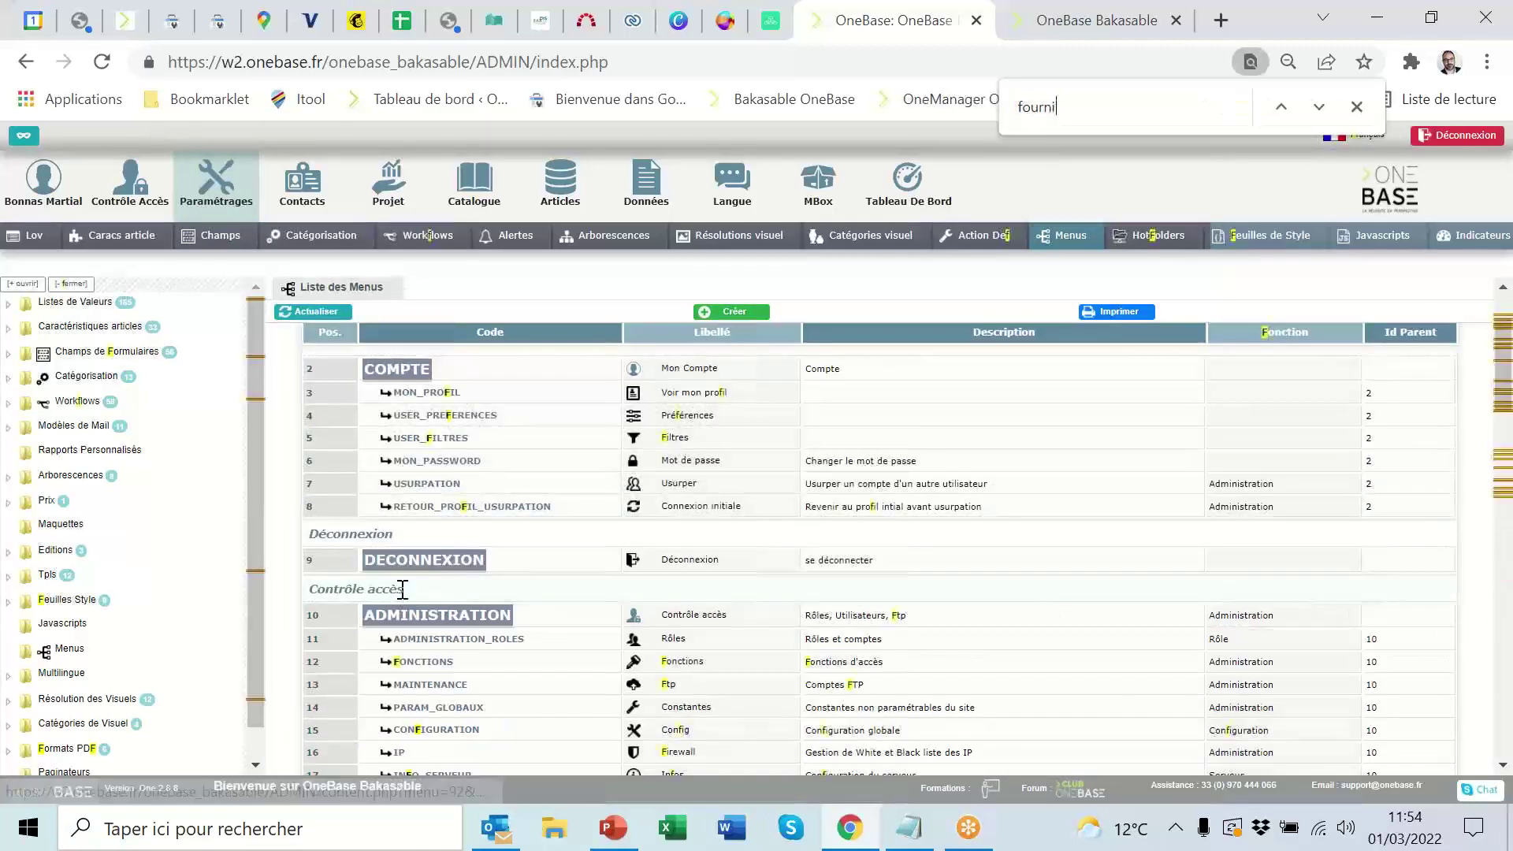
pyautogui.click(442, 525)
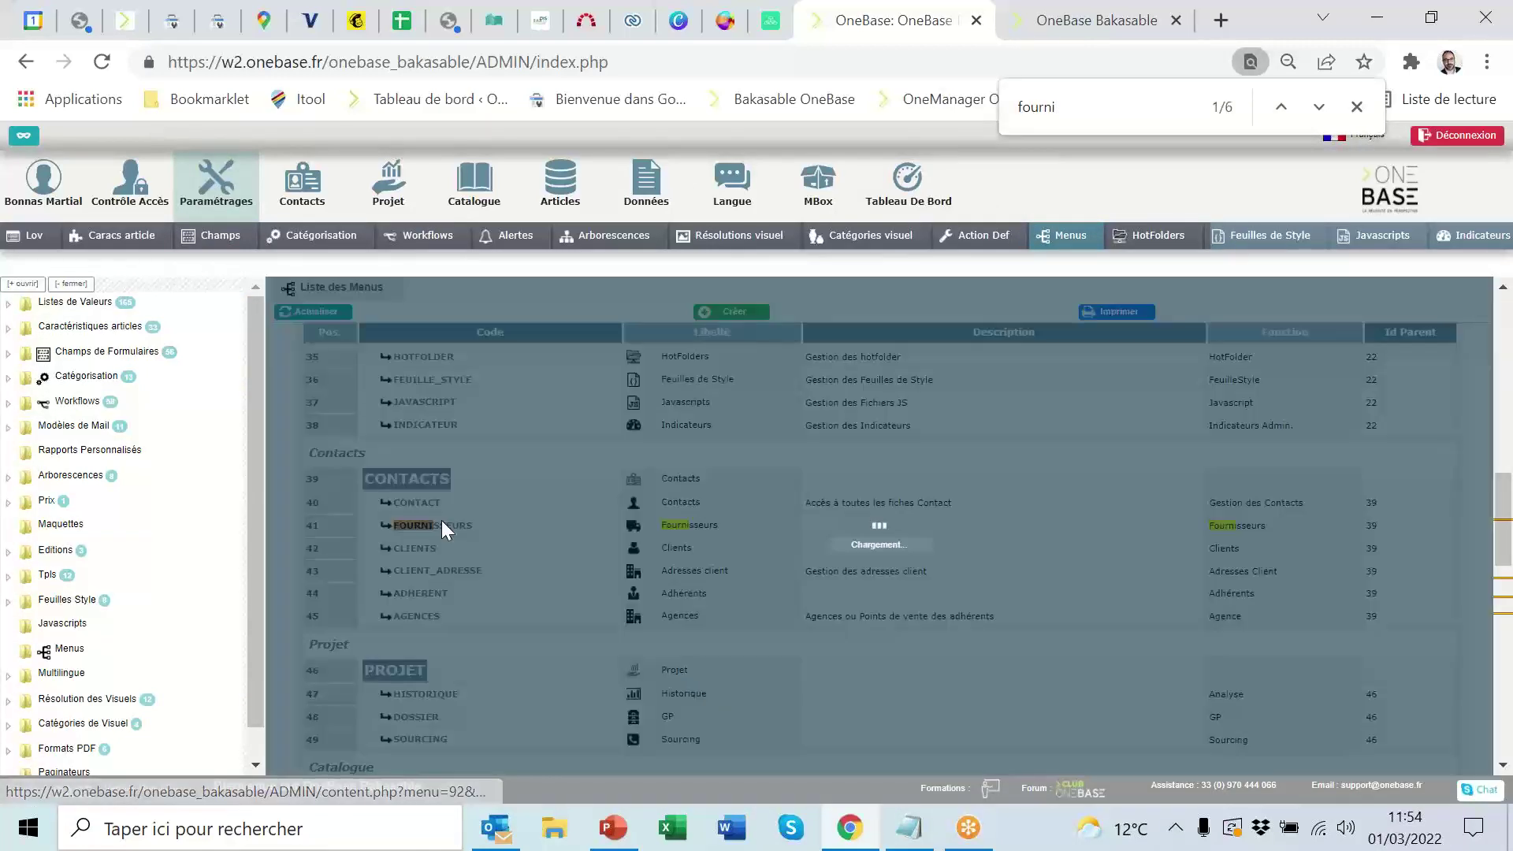
pyautogui.scroll(-2, 635, 524)
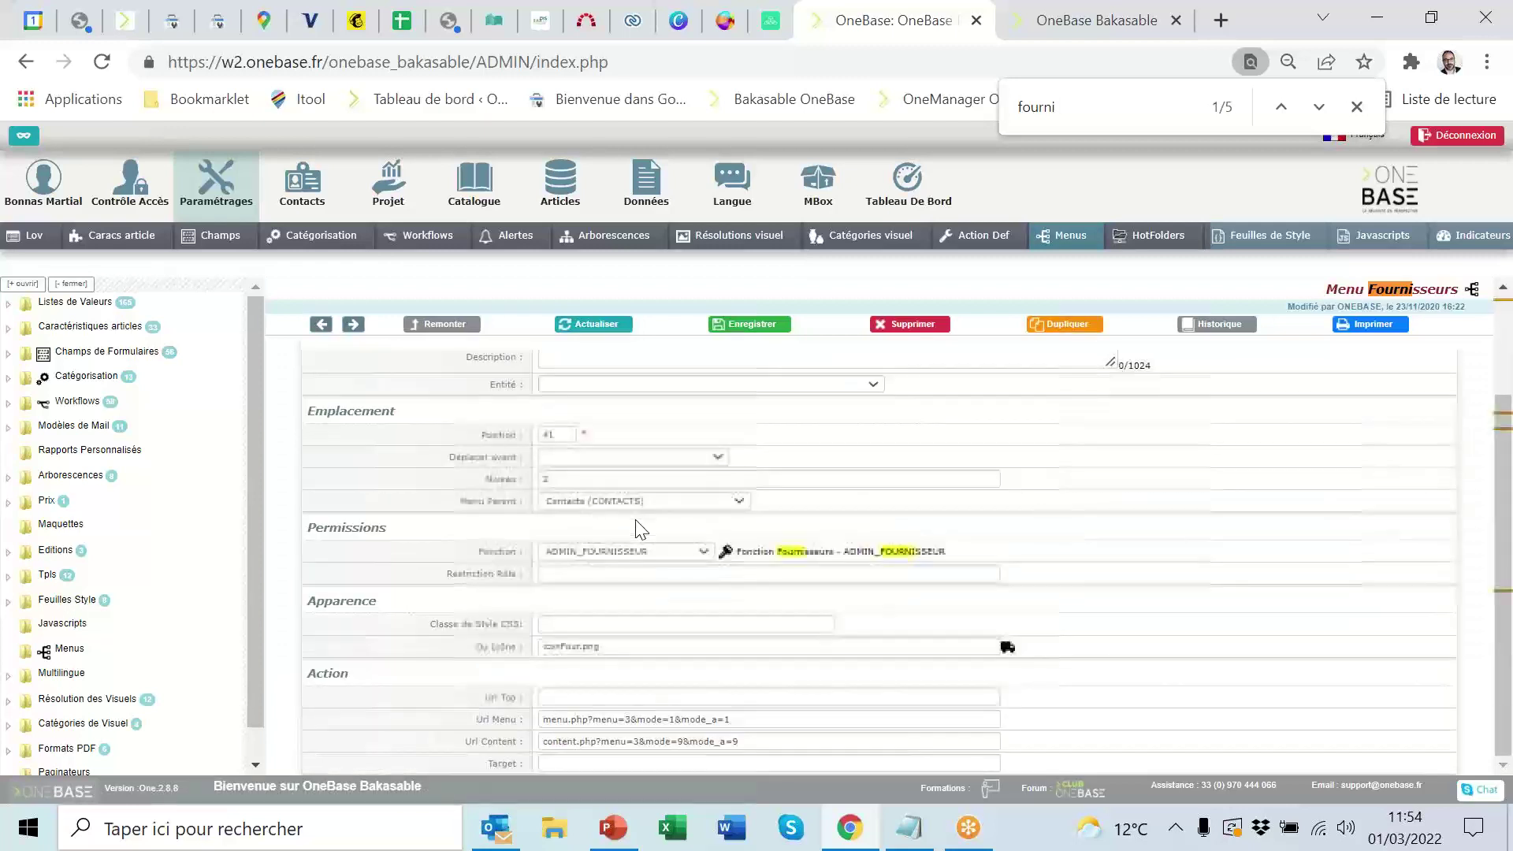
pyautogui.tripleClick(548, 722)
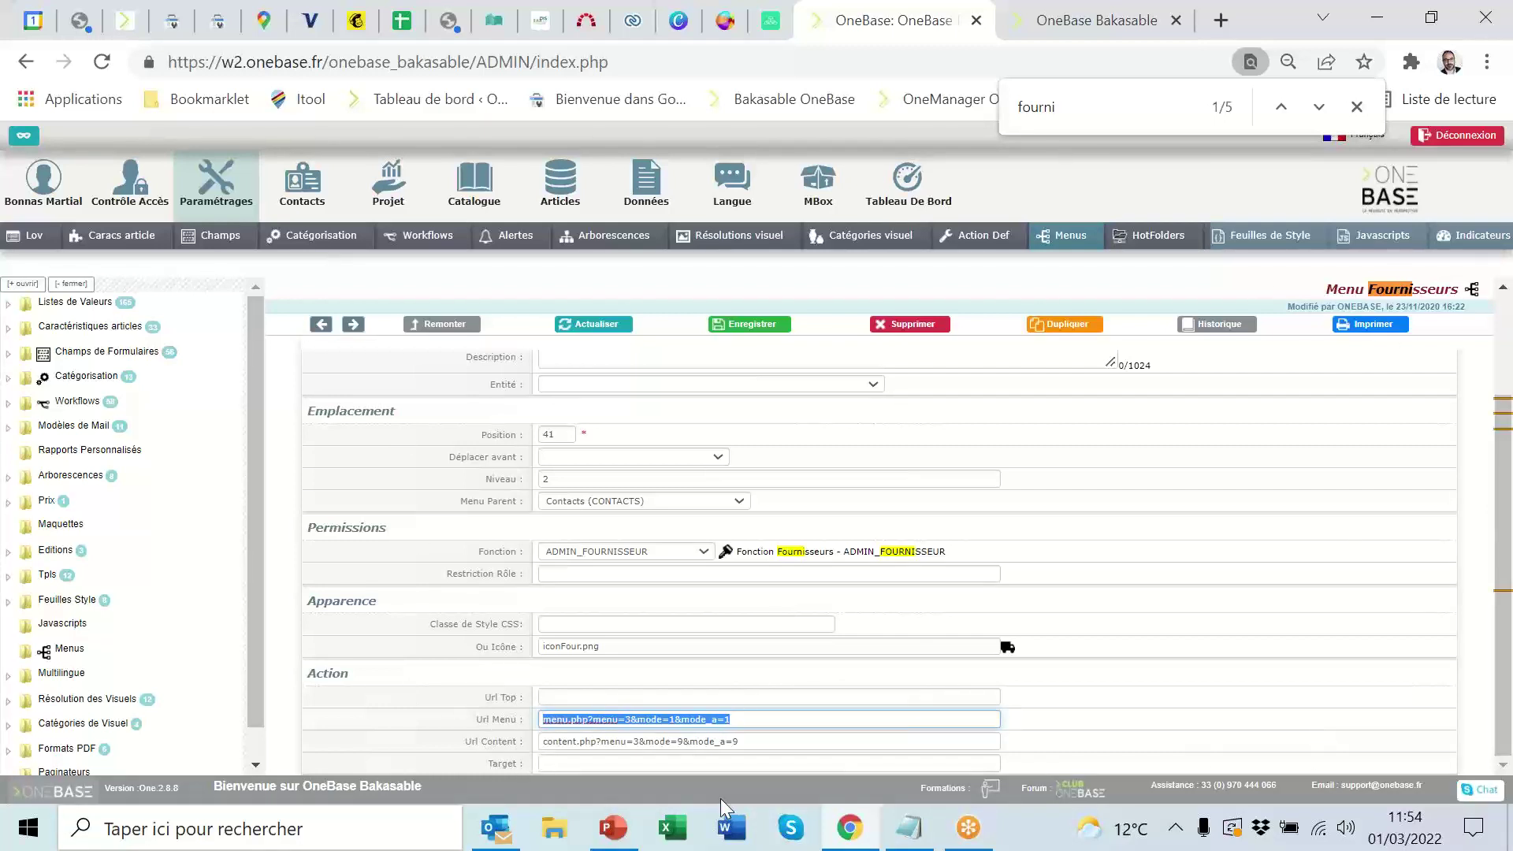
pyautogui.doubleClick(613, 741)
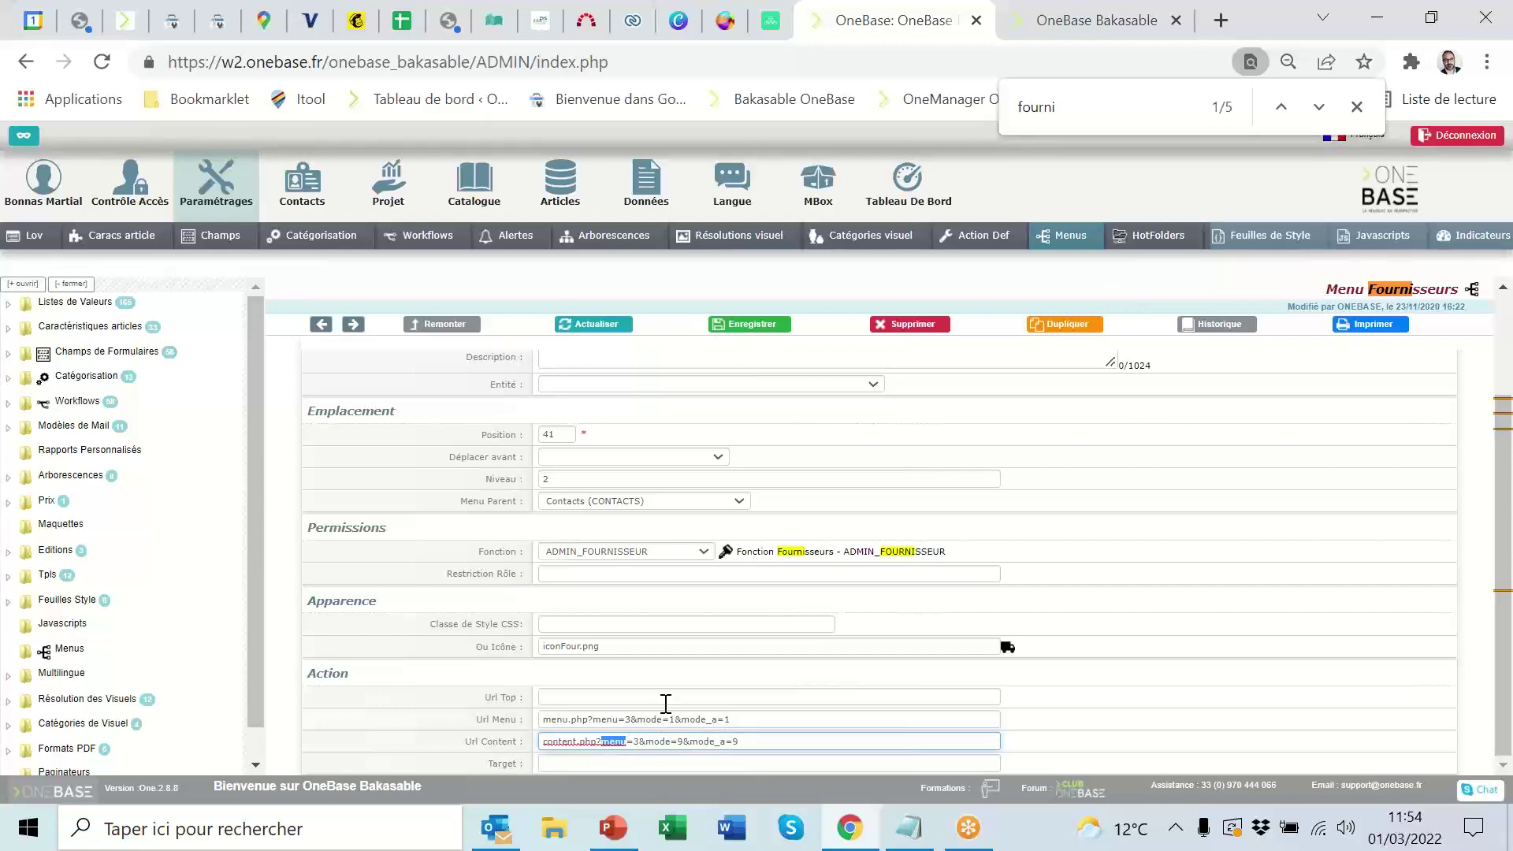
# Step: Search the menu list for "catalog", open the PREVUE_ARBO menu, and examine its Url Menu and Url Content
pyautogui.click(1078, 236)
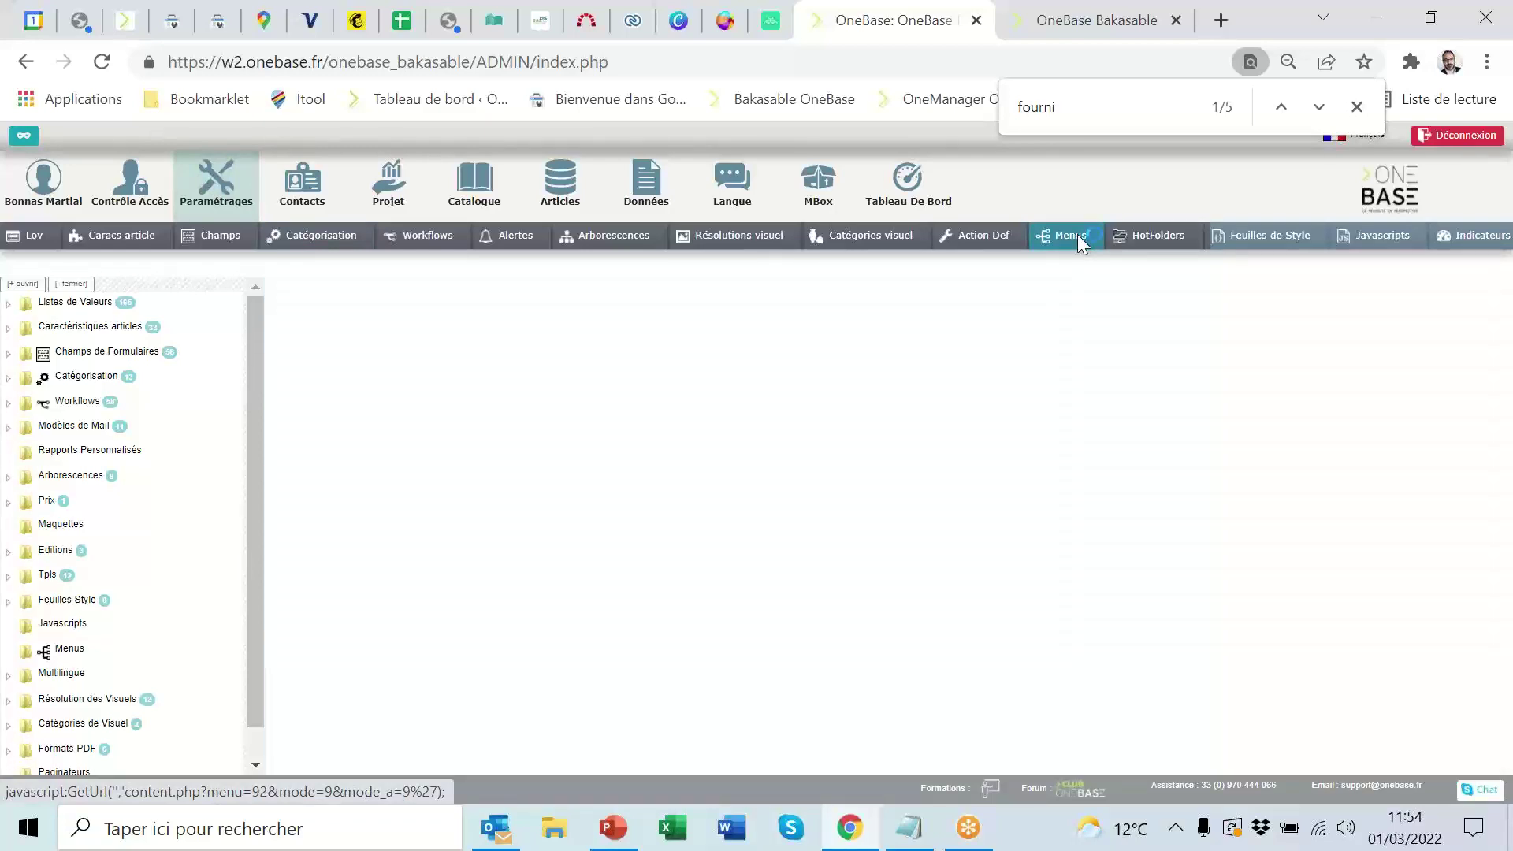
pyautogui.hotkey('ctrl', 'f')
pyautogui.write('catalog')
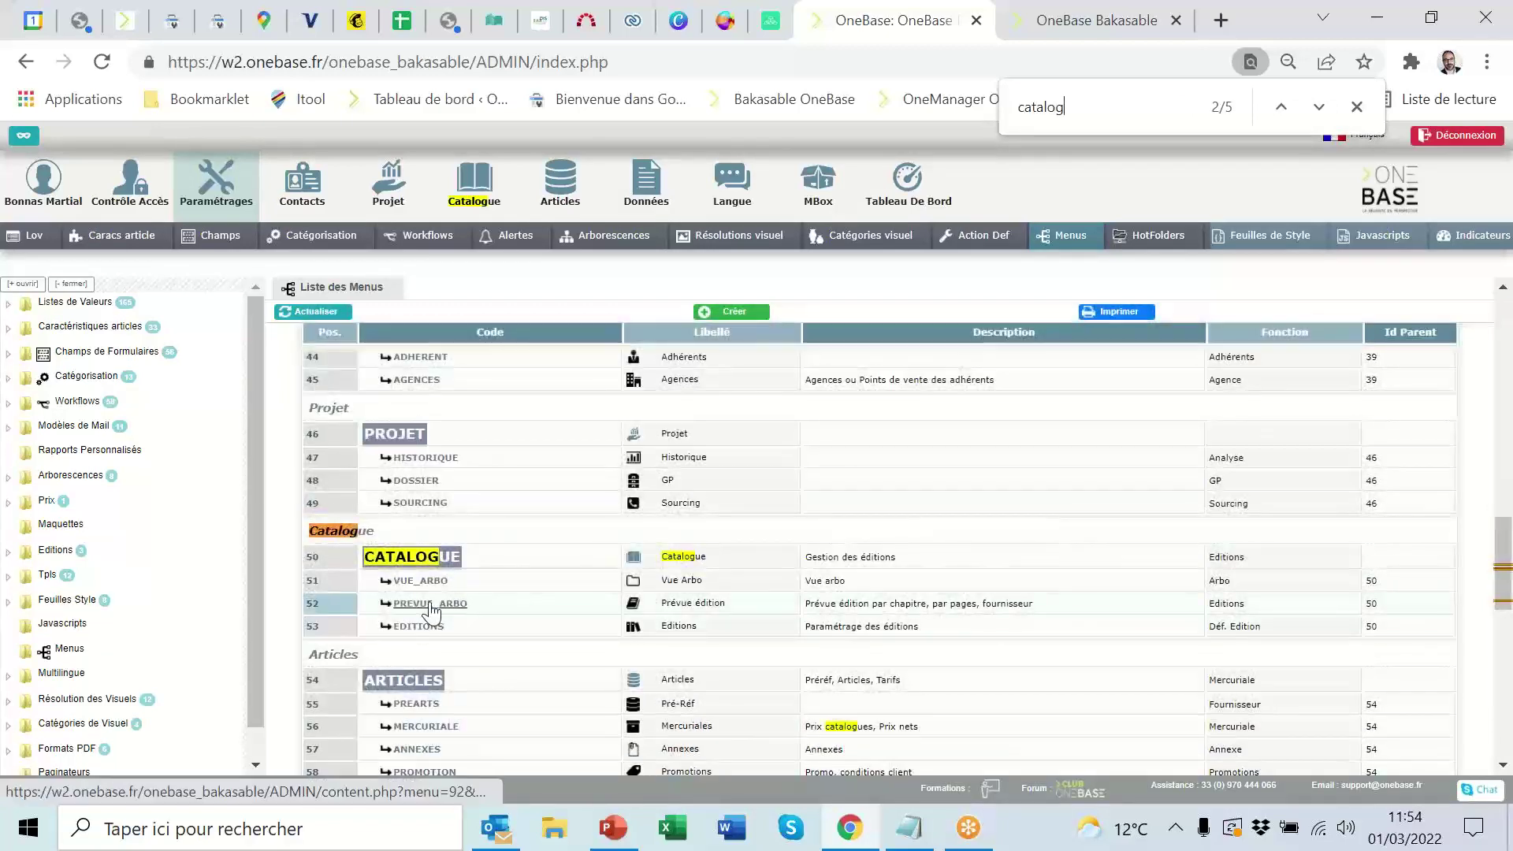
pyautogui.click(429, 602)
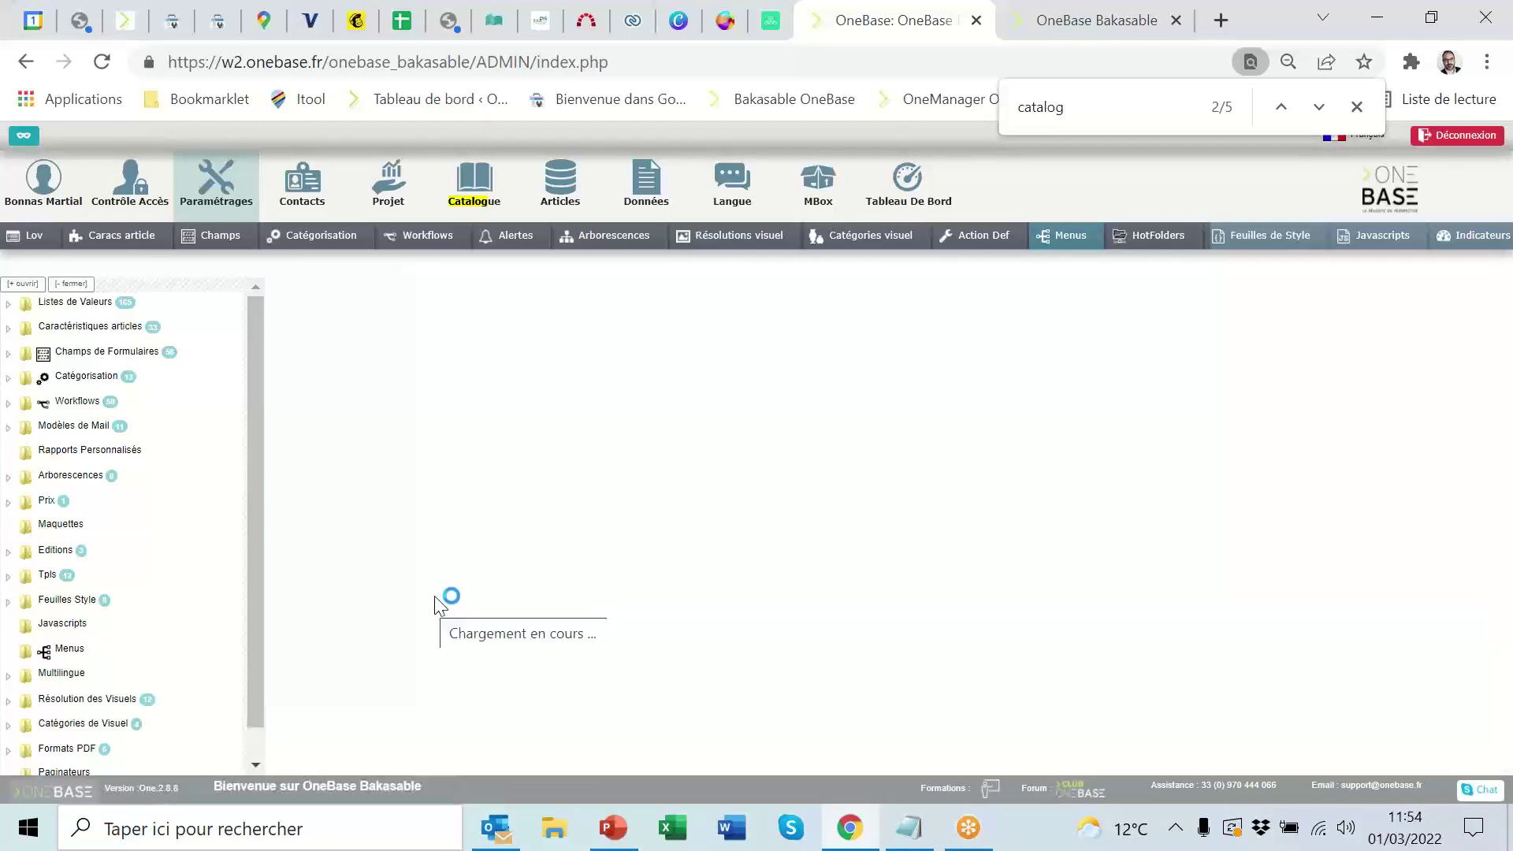
pyautogui.scroll(-2, 678, 536)
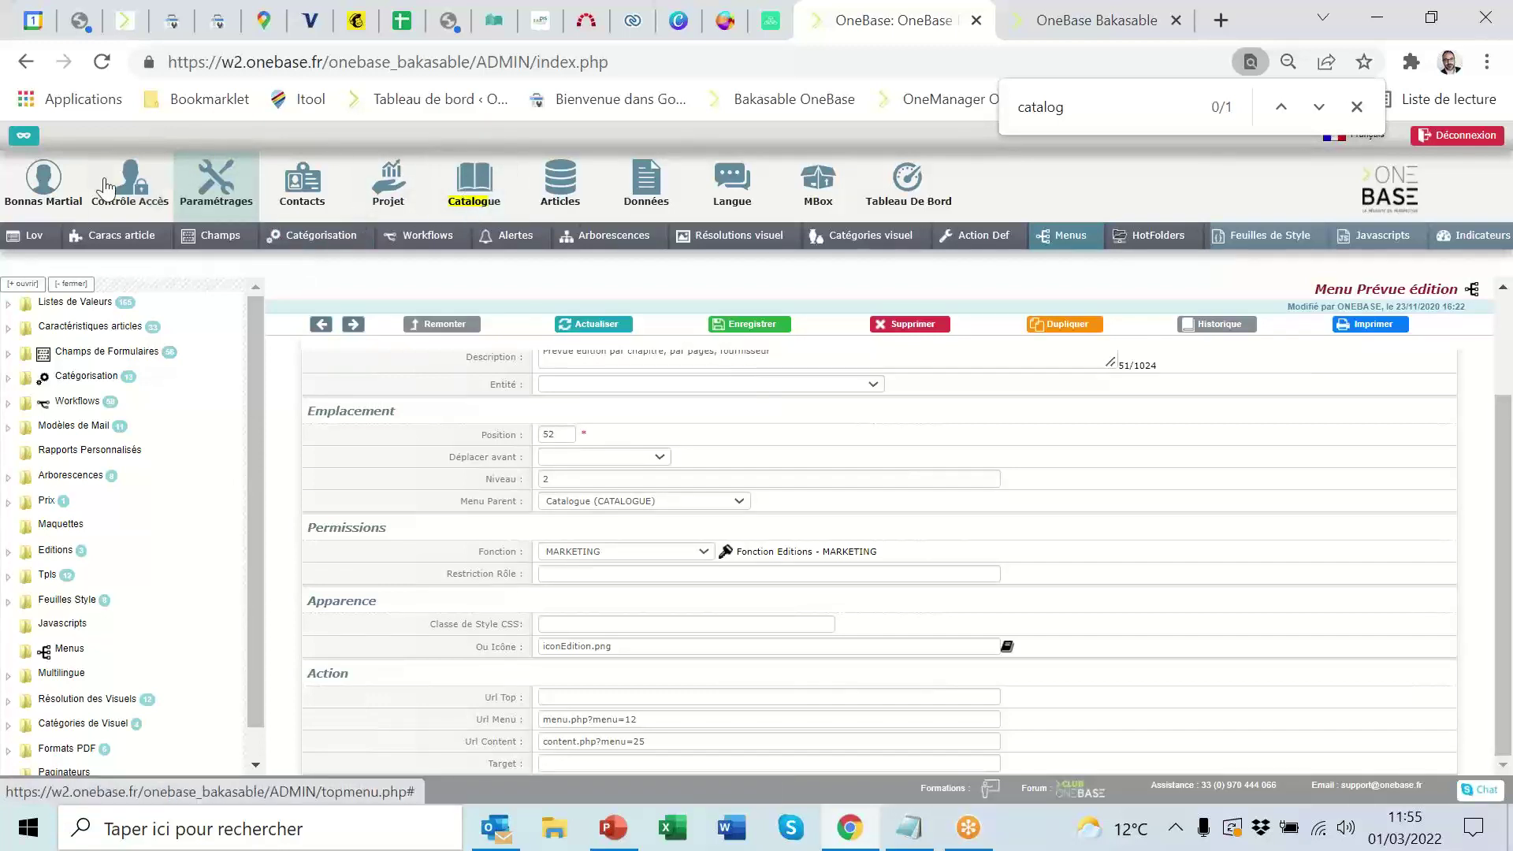
# Step: Set the "Utiliser les droits du rôle" preference to Studio PAO, save it, and return to the home page to view that role's screen
pyautogui.click(1070, 24)
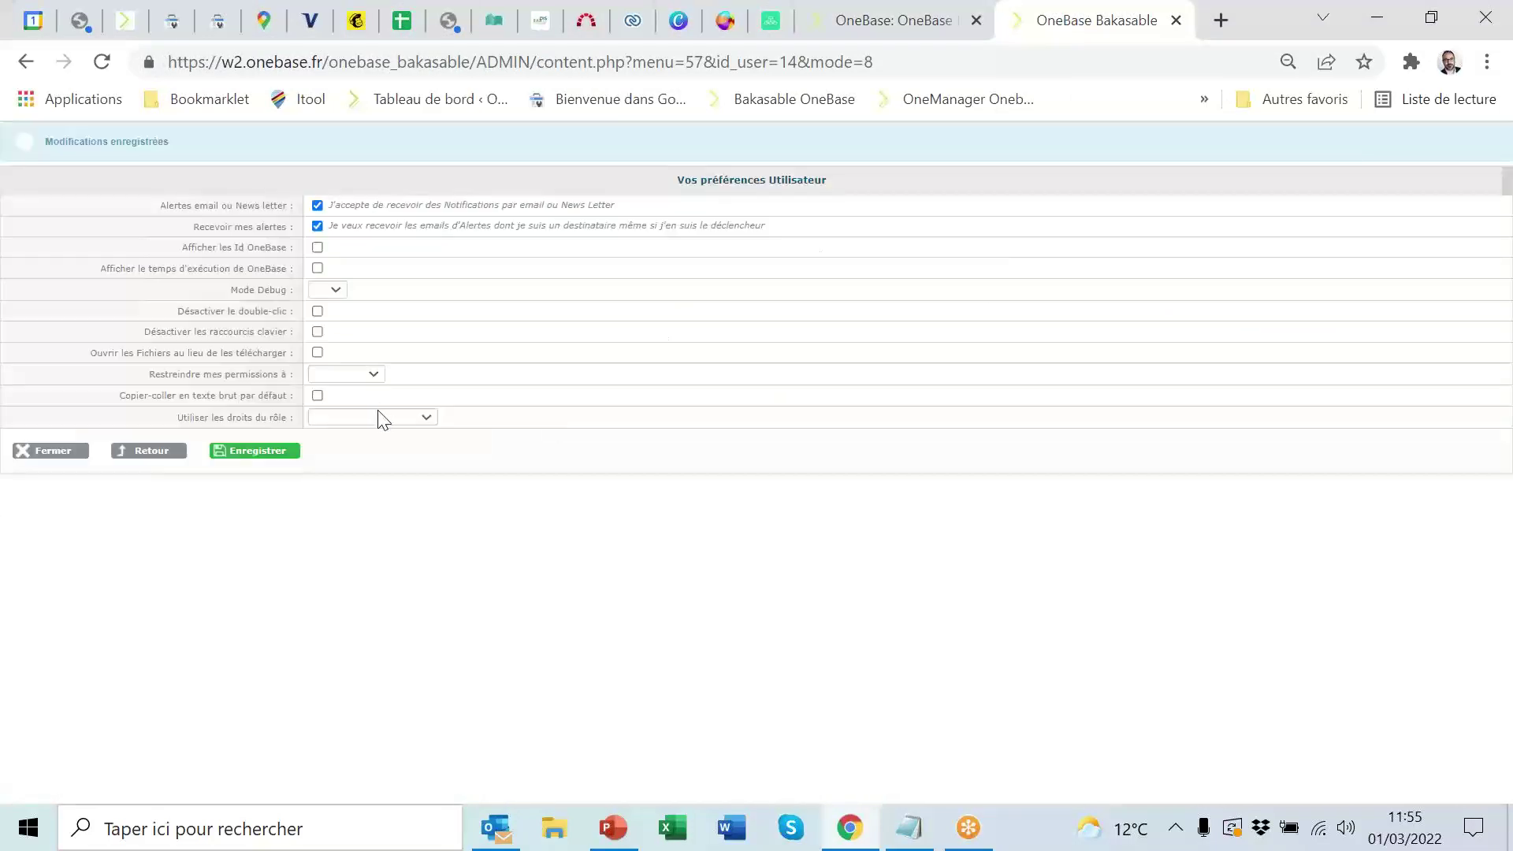
pyautogui.click(379, 419)
pyautogui.click(370, 543)
pyautogui.click(275, 457)
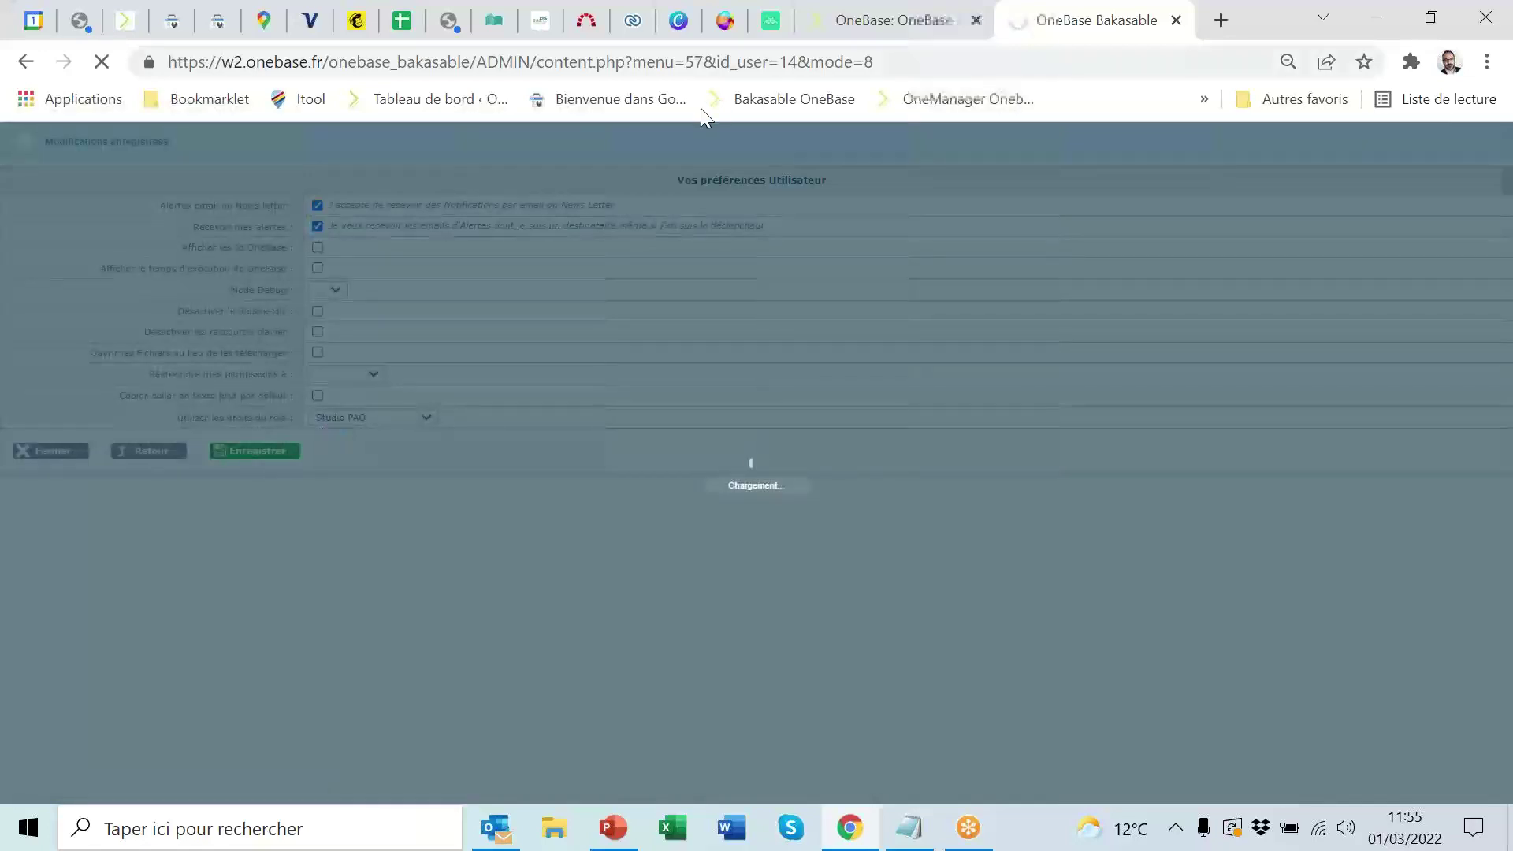
pyautogui.click(899, 24)
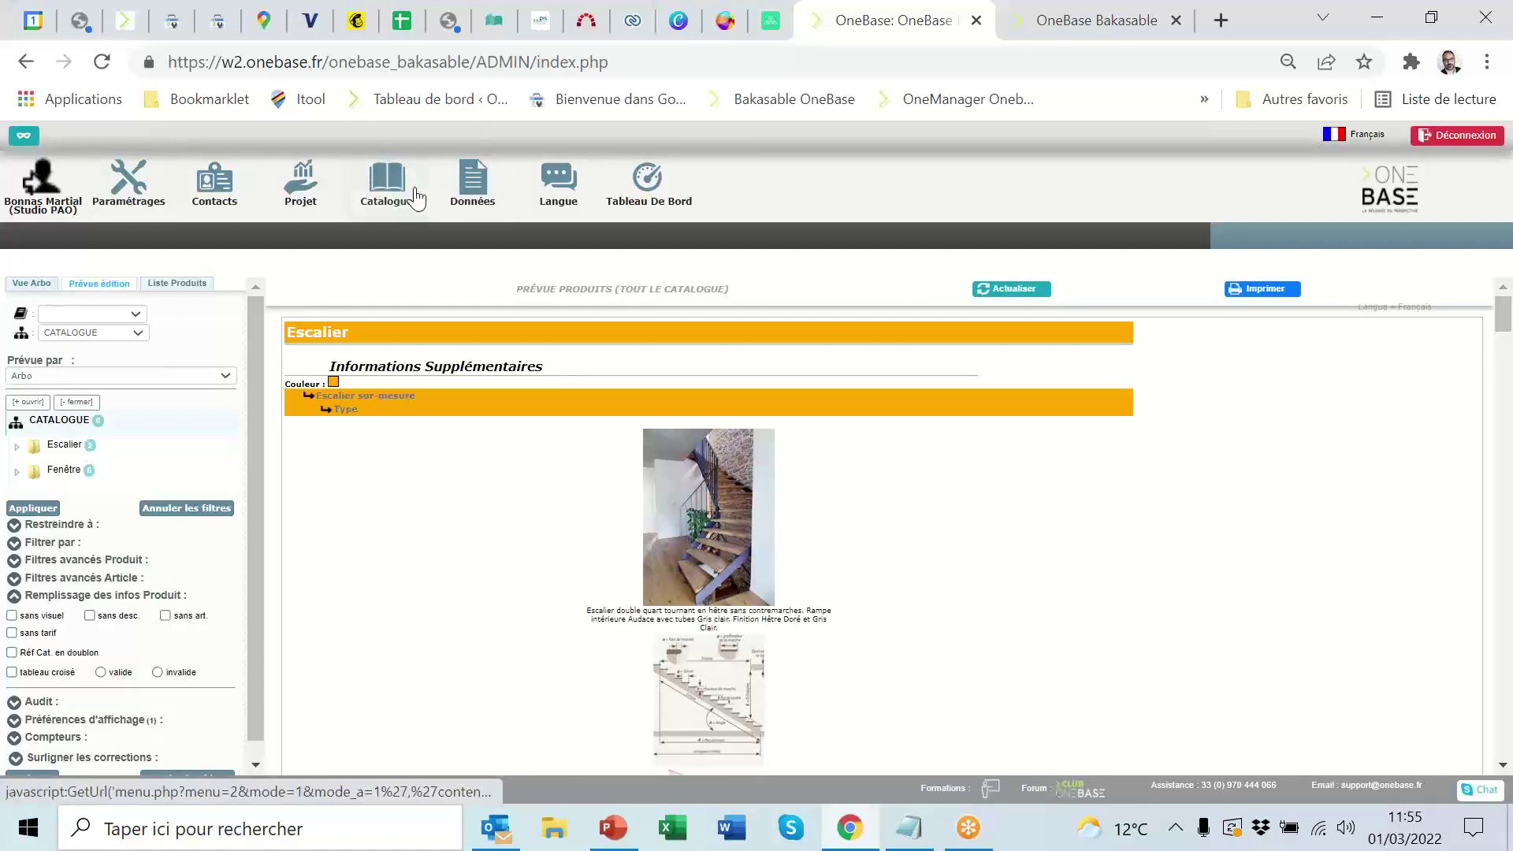
# Step: Copy the link address behind the catalogue preview's Actualiser command and paste it into the blank Notepad document
pyautogui.rightClick(990, 298)
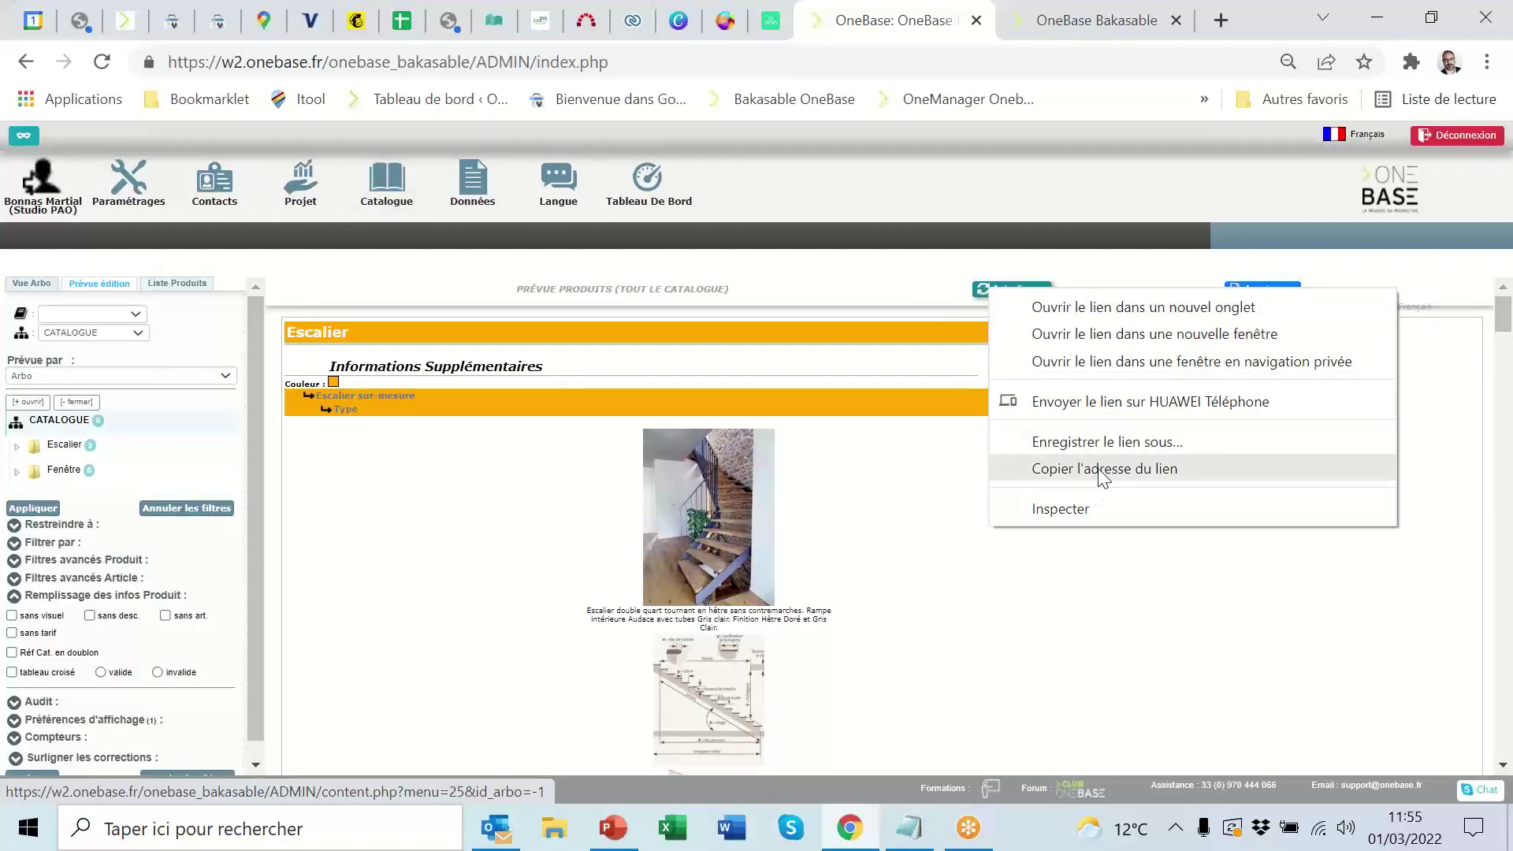
pyautogui.rightClick(977, 288)
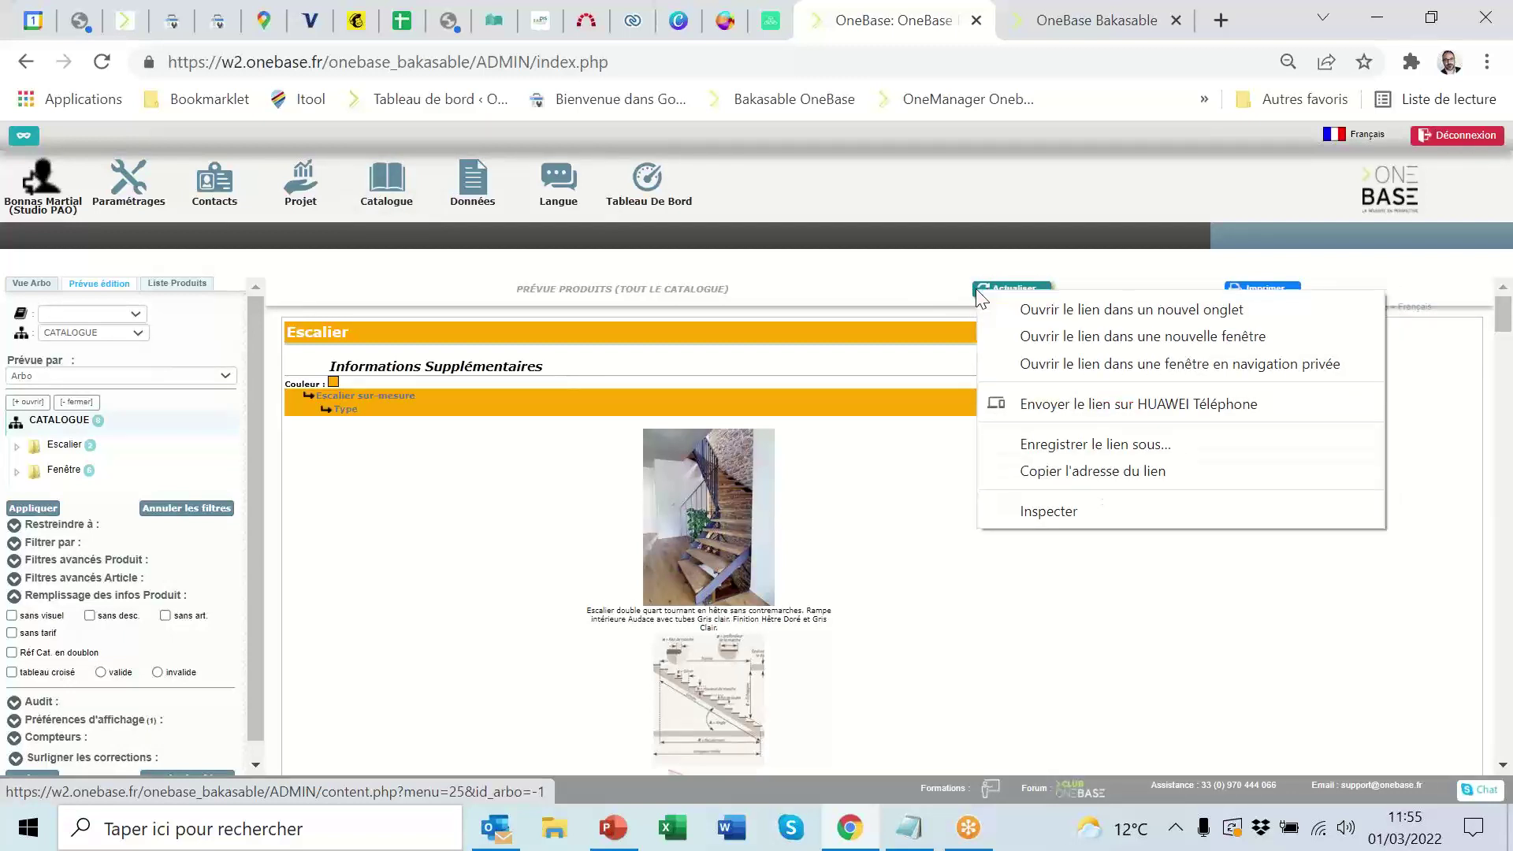
pyautogui.click(1090, 471)
pyautogui.click(910, 828)
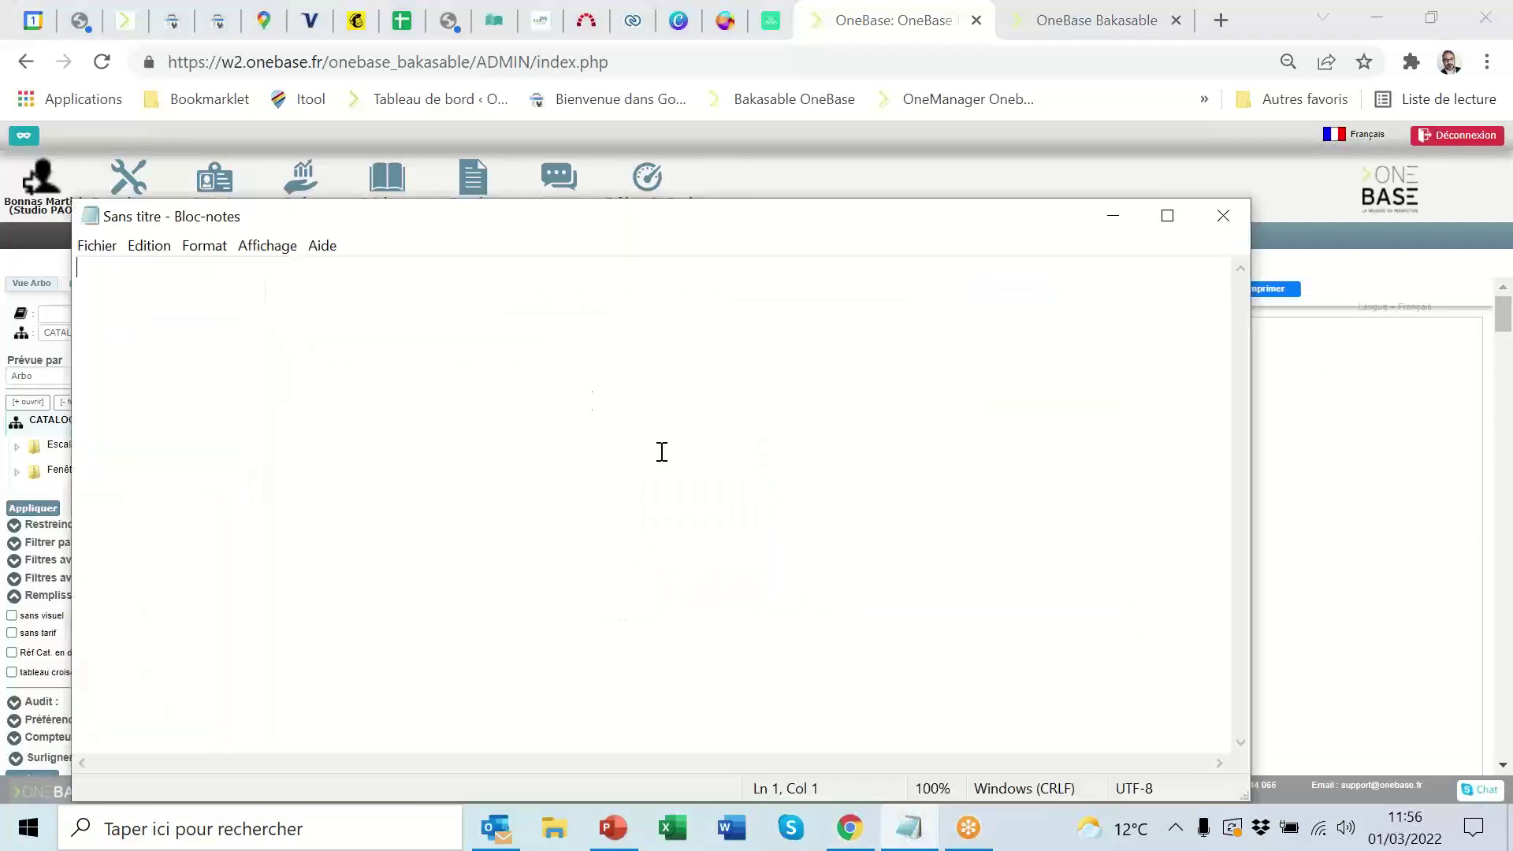
pyautogui.write('https://w2.onebase.fr/onebase_bakasable/ADMIN/content.php?menu=25&id_arbo=-1')
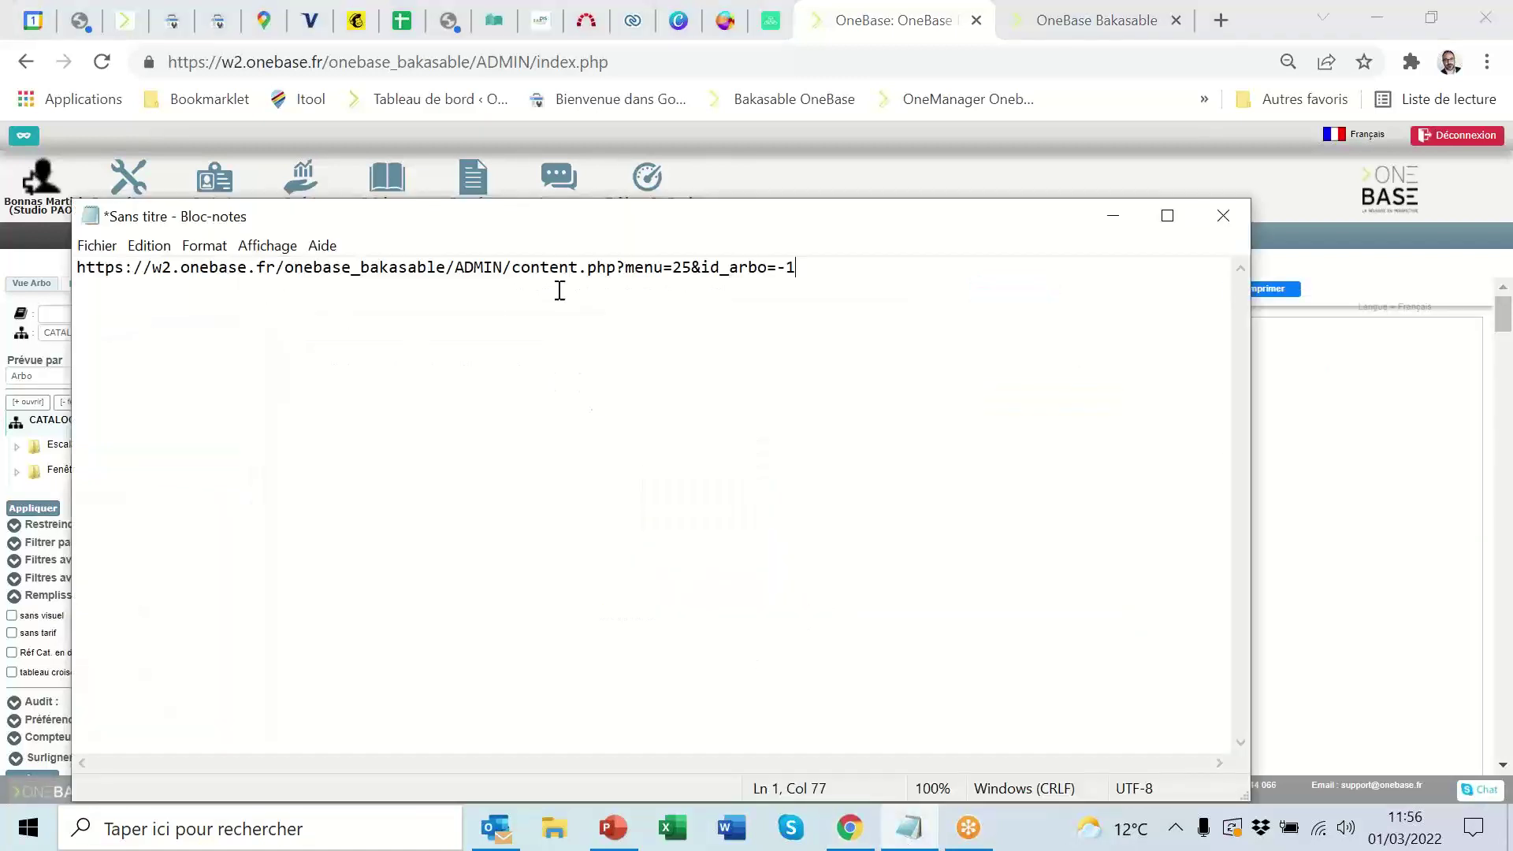
# Step: Highlight the "content.php?menu=25&id_arbo=-1" part of the pasted address to compare it with the full URL, then put Notepad aside
pyautogui.moveTo(511, 268); pyautogui.dragTo(797, 272)
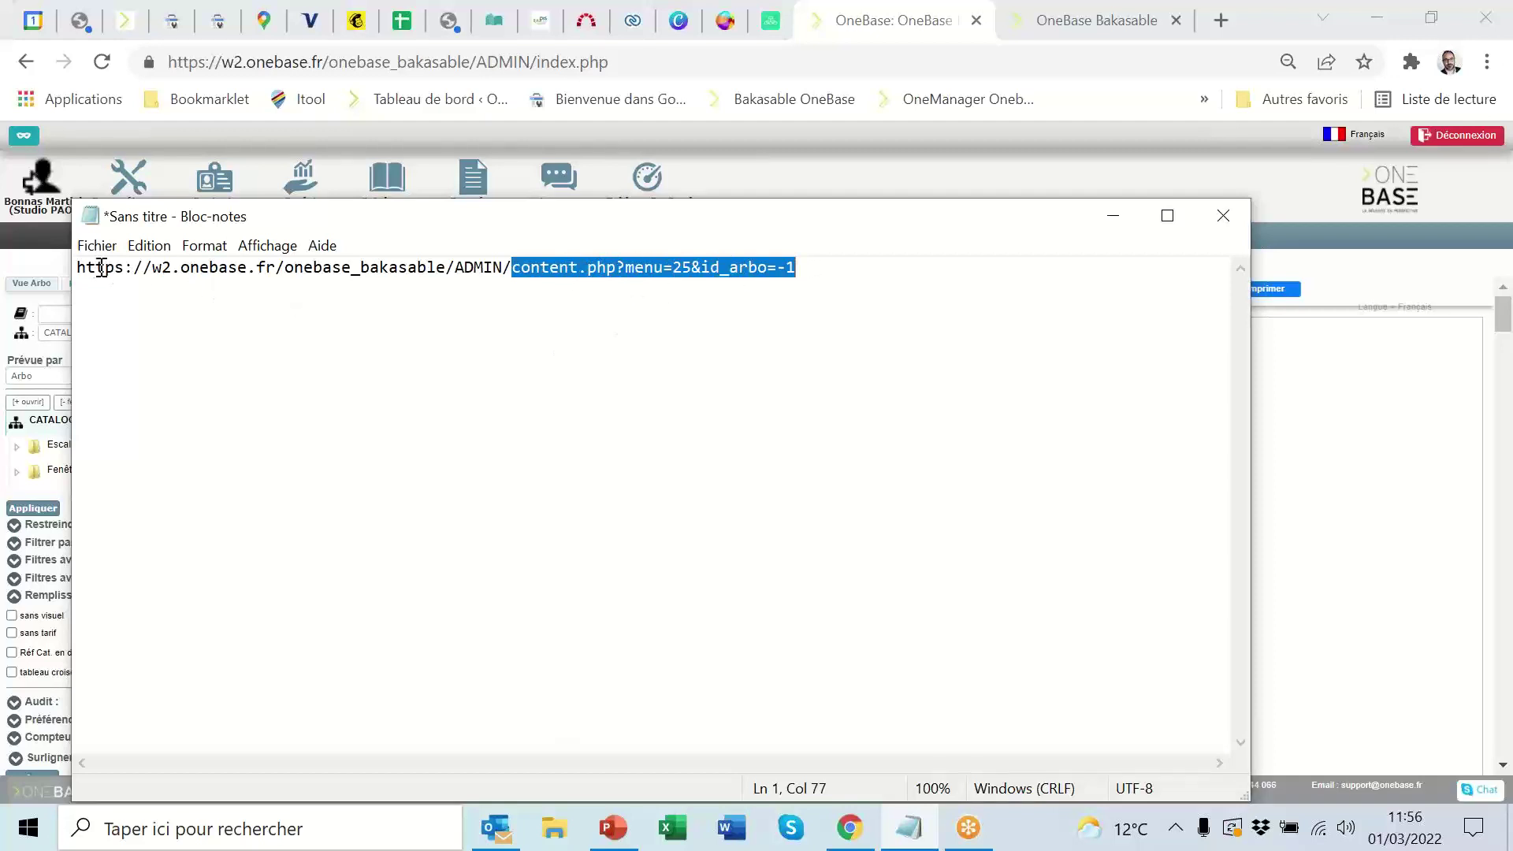
pyautogui.moveTo(77, 269); pyautogui.dragTo(974, 302)
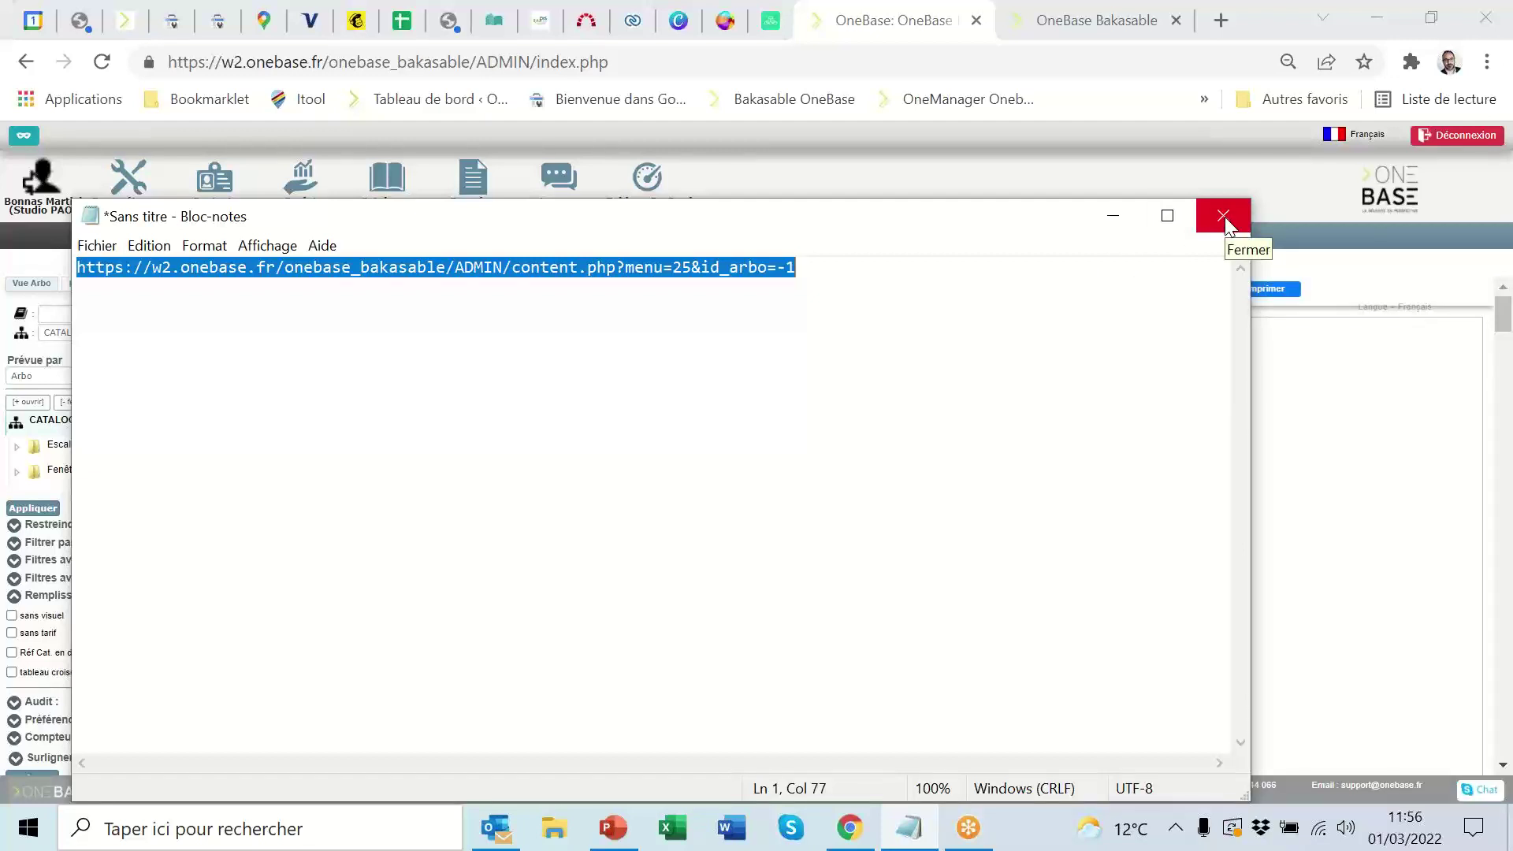
pyautogui.click(514, 272)
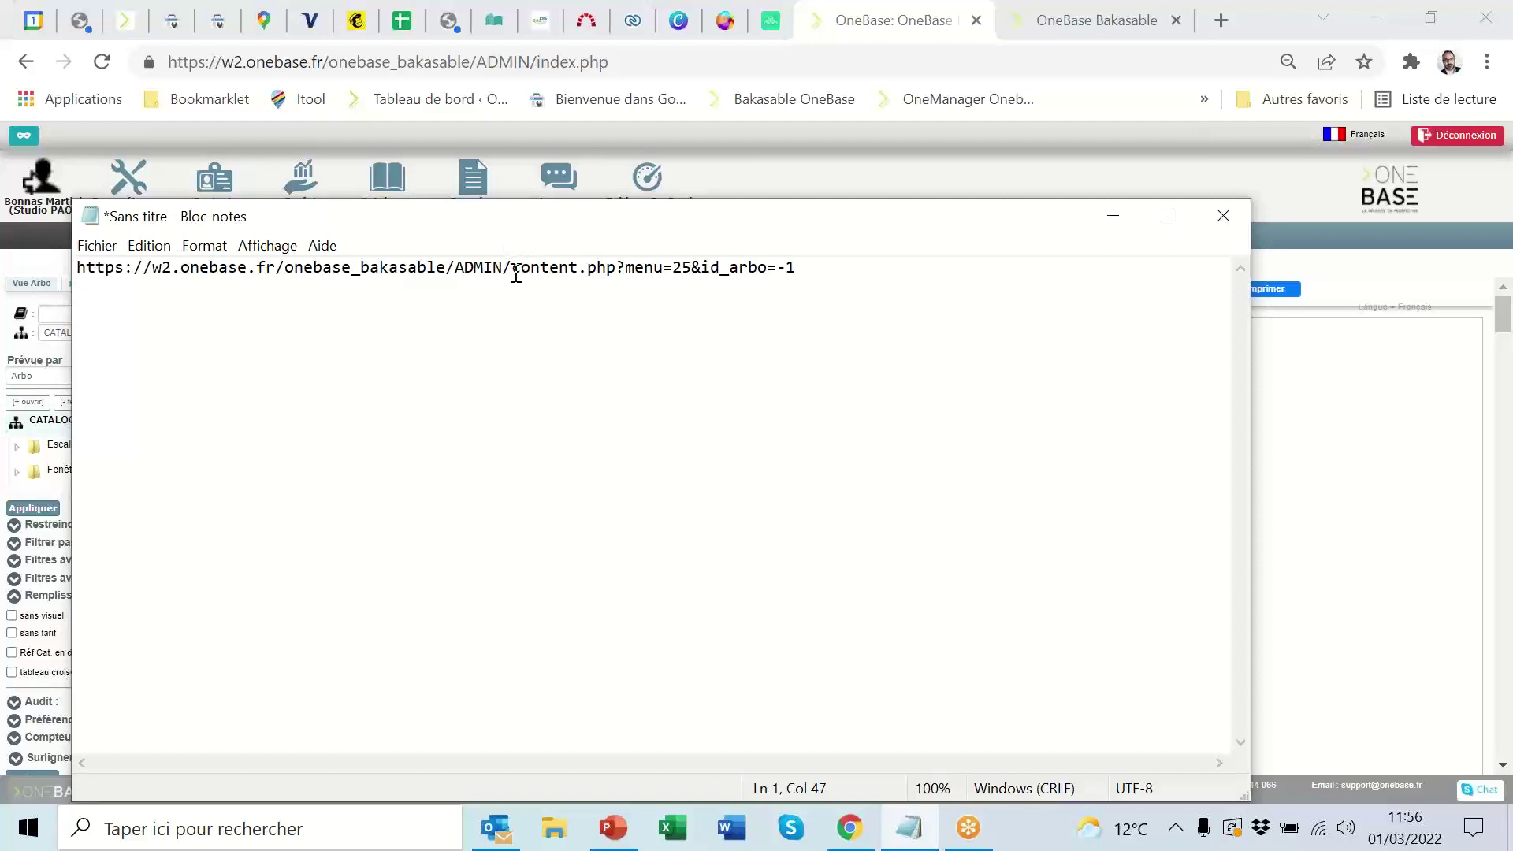
pyautogui.moveTo(515, 272); pyautogui.dragTo(834, 270)
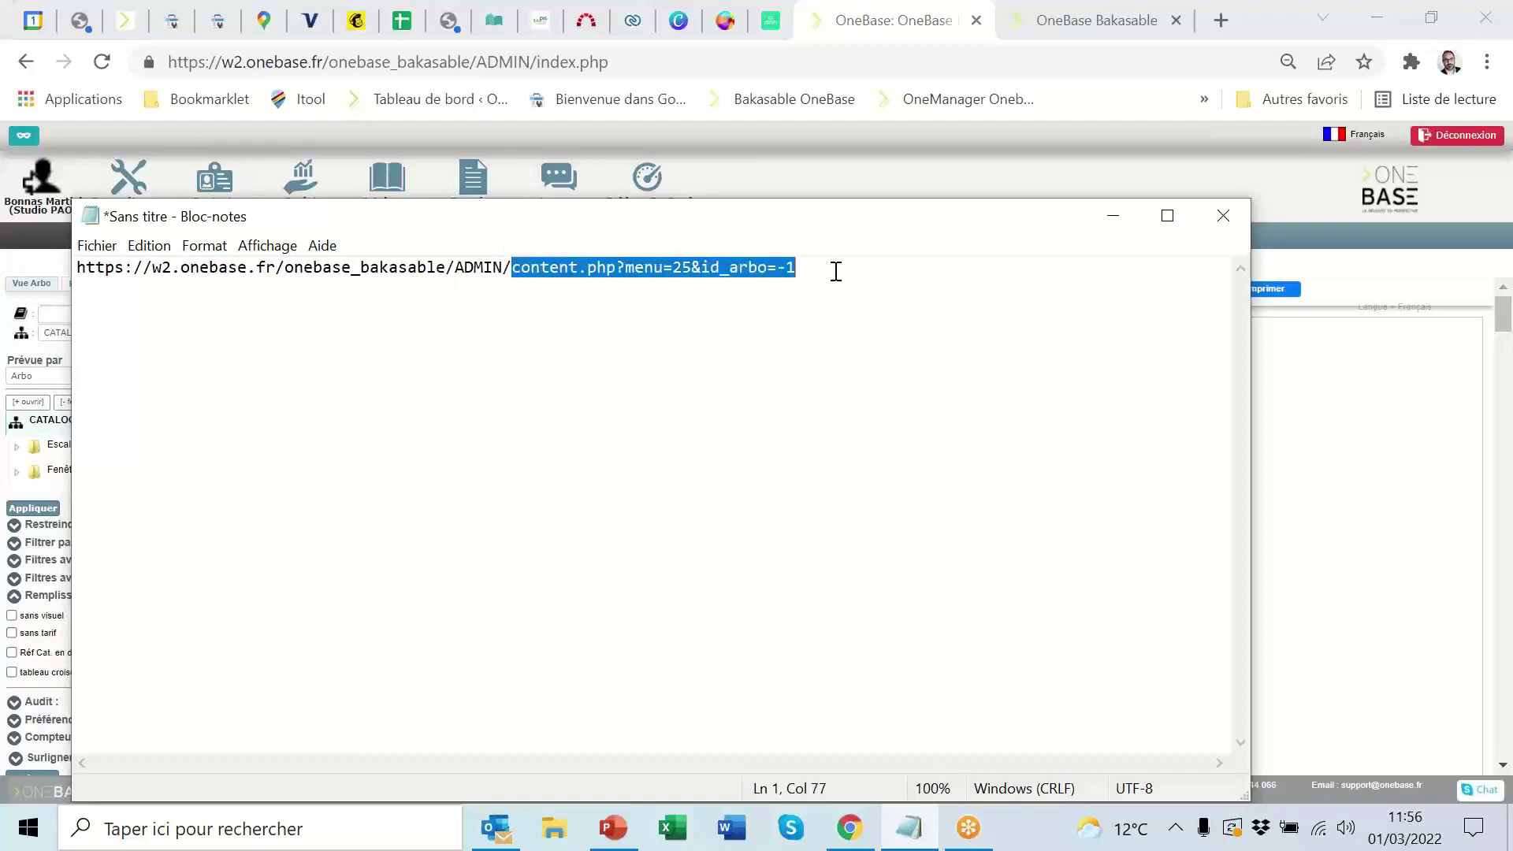
pyautogui.click(1223, 218)
pyautogui.click(890, 438)
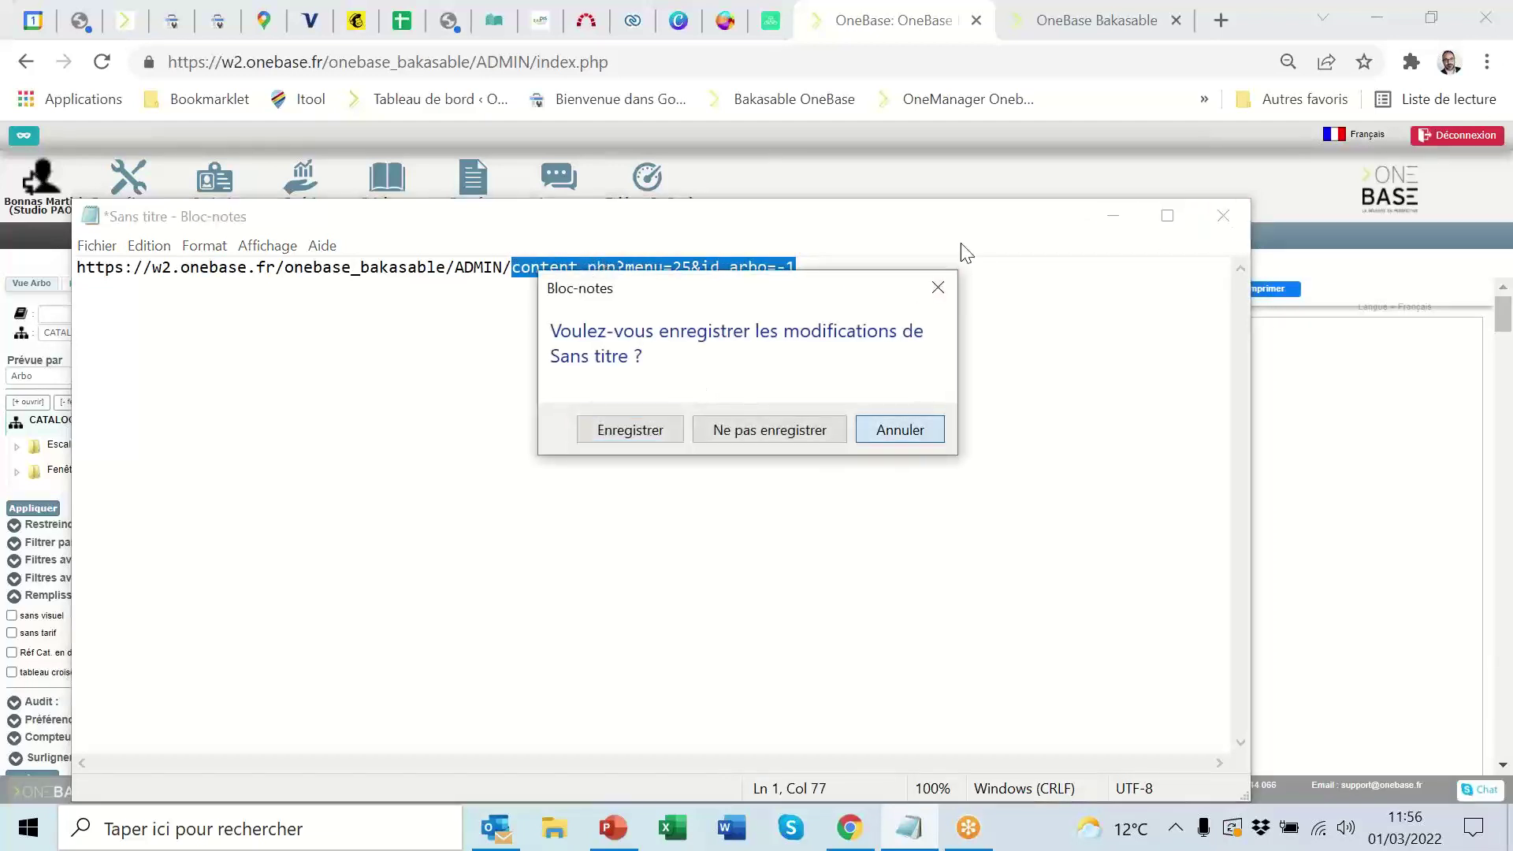
pyautogui.click(1113, 216)
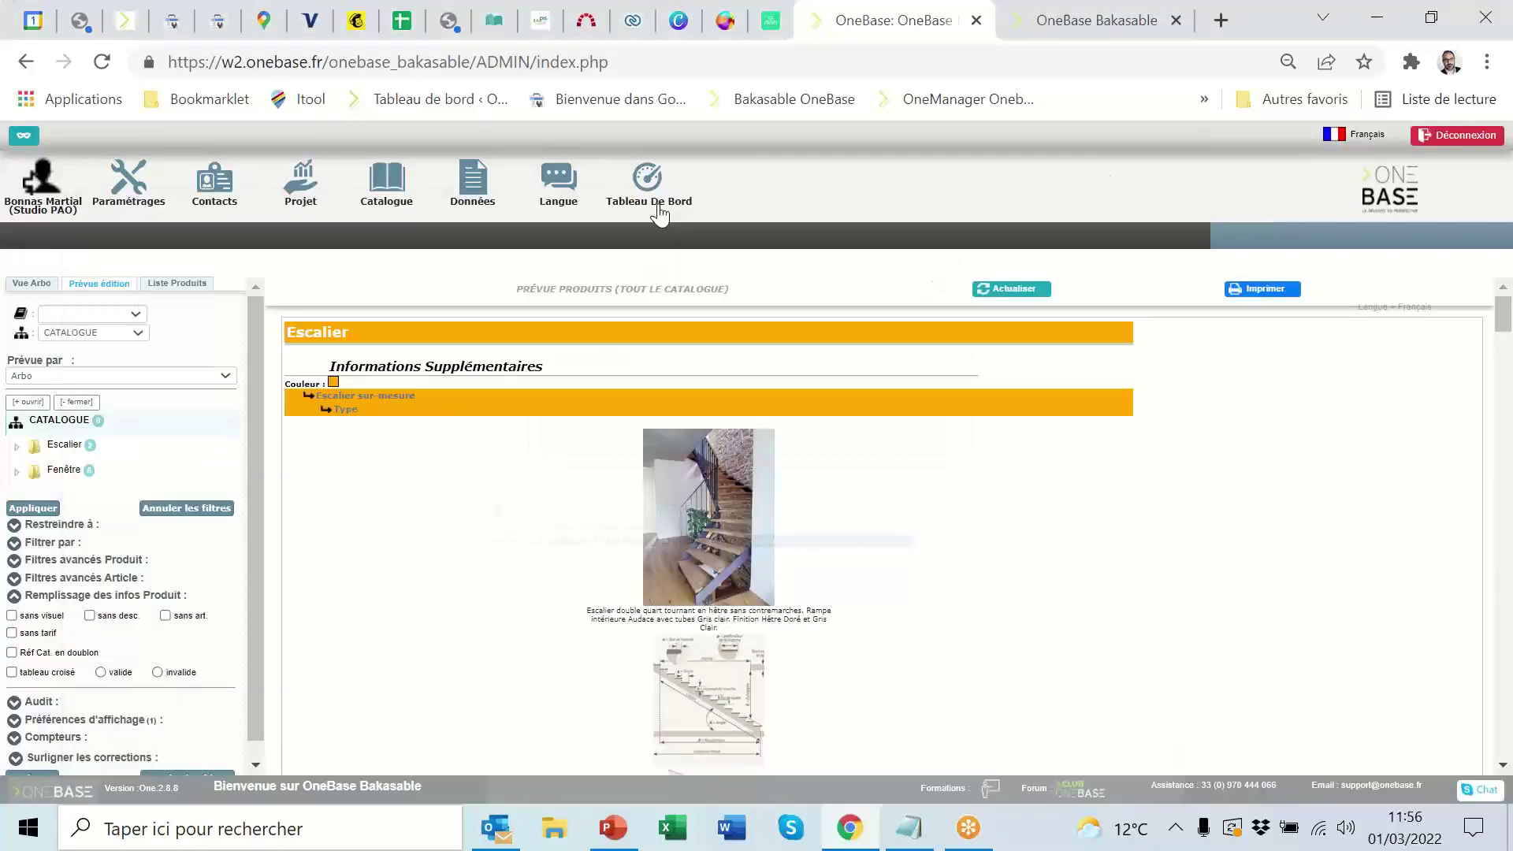
# Step: Copy the link address of the Catalogue main menu entry and paste it on a new line in Notepad
pyautogui.rightClick(392, 179)
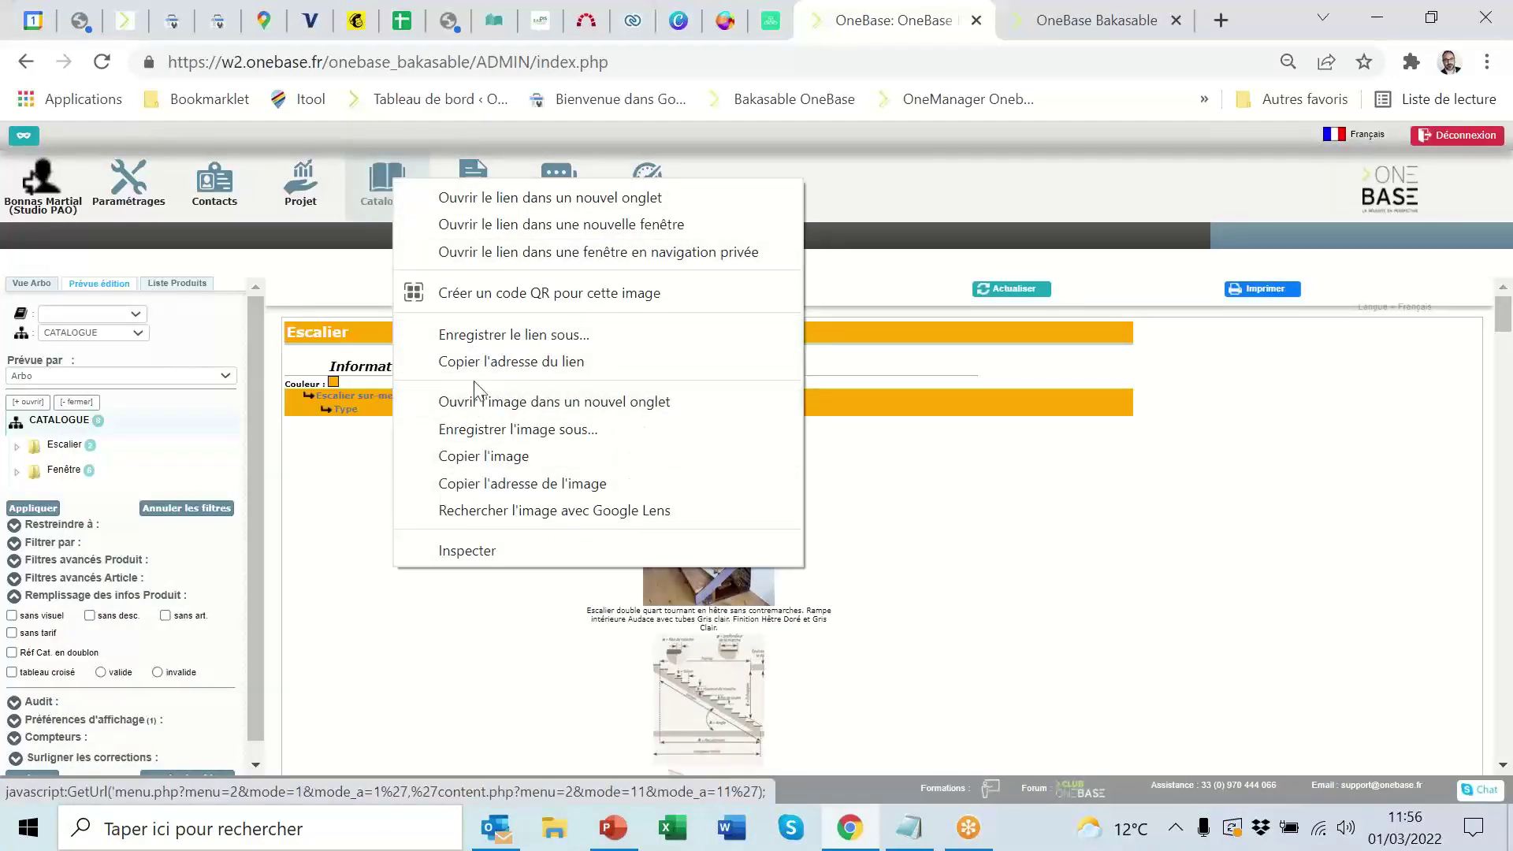
pyautogui.click(513, 361)
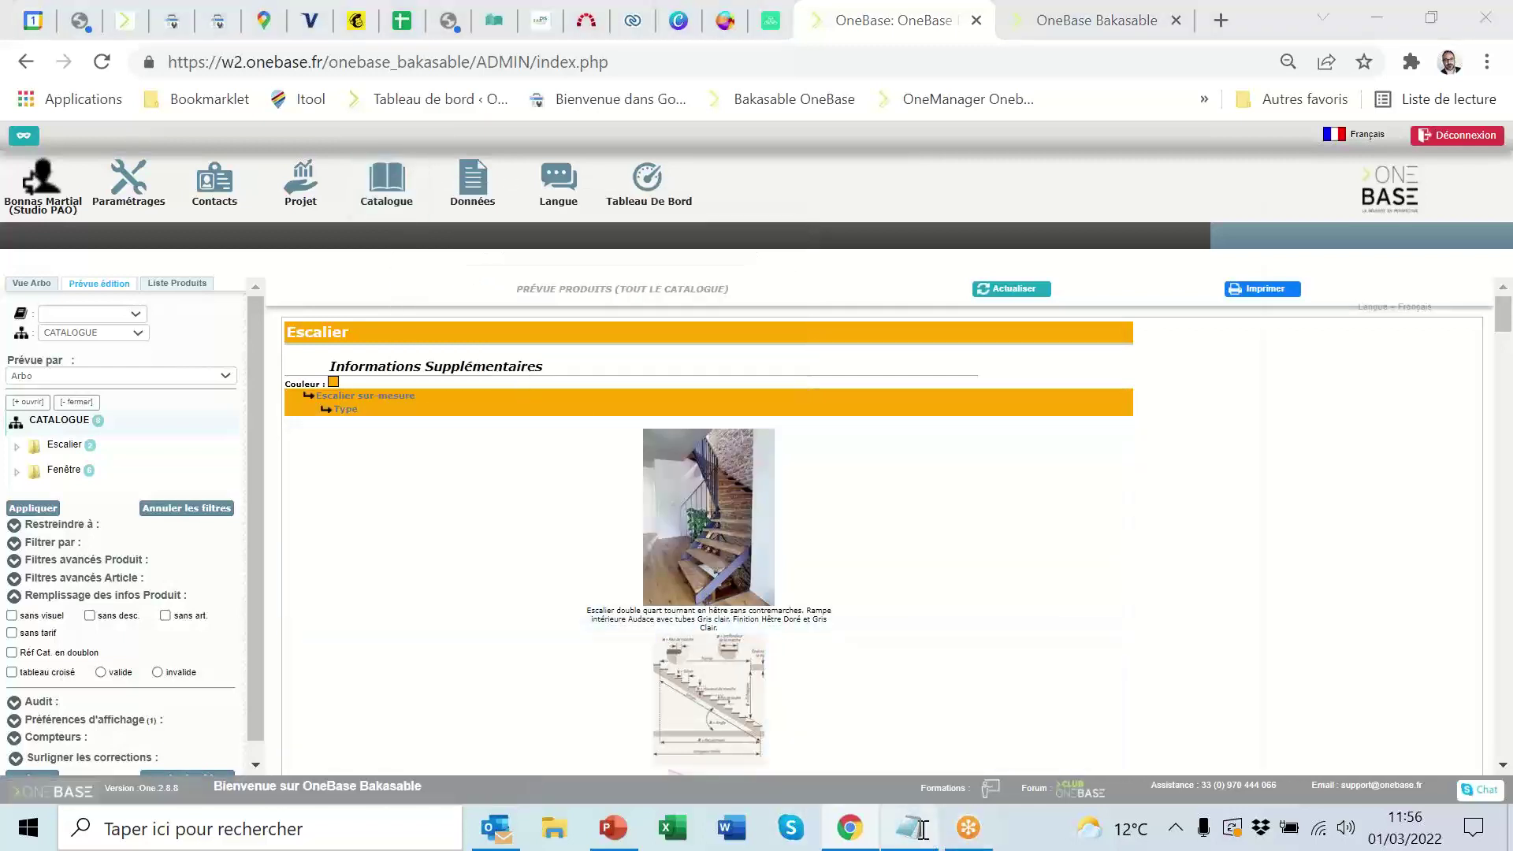
pyautogui.click(924, 835)
pyautogui.click(865, 314)
pyautogui.press('Return')
pyautogui.write("javascript:GetUrl('menu.php?menu=2&mode=1&mode_a=1%27,%27content.php?menu=2&mode=11&mode_a=11%27);")
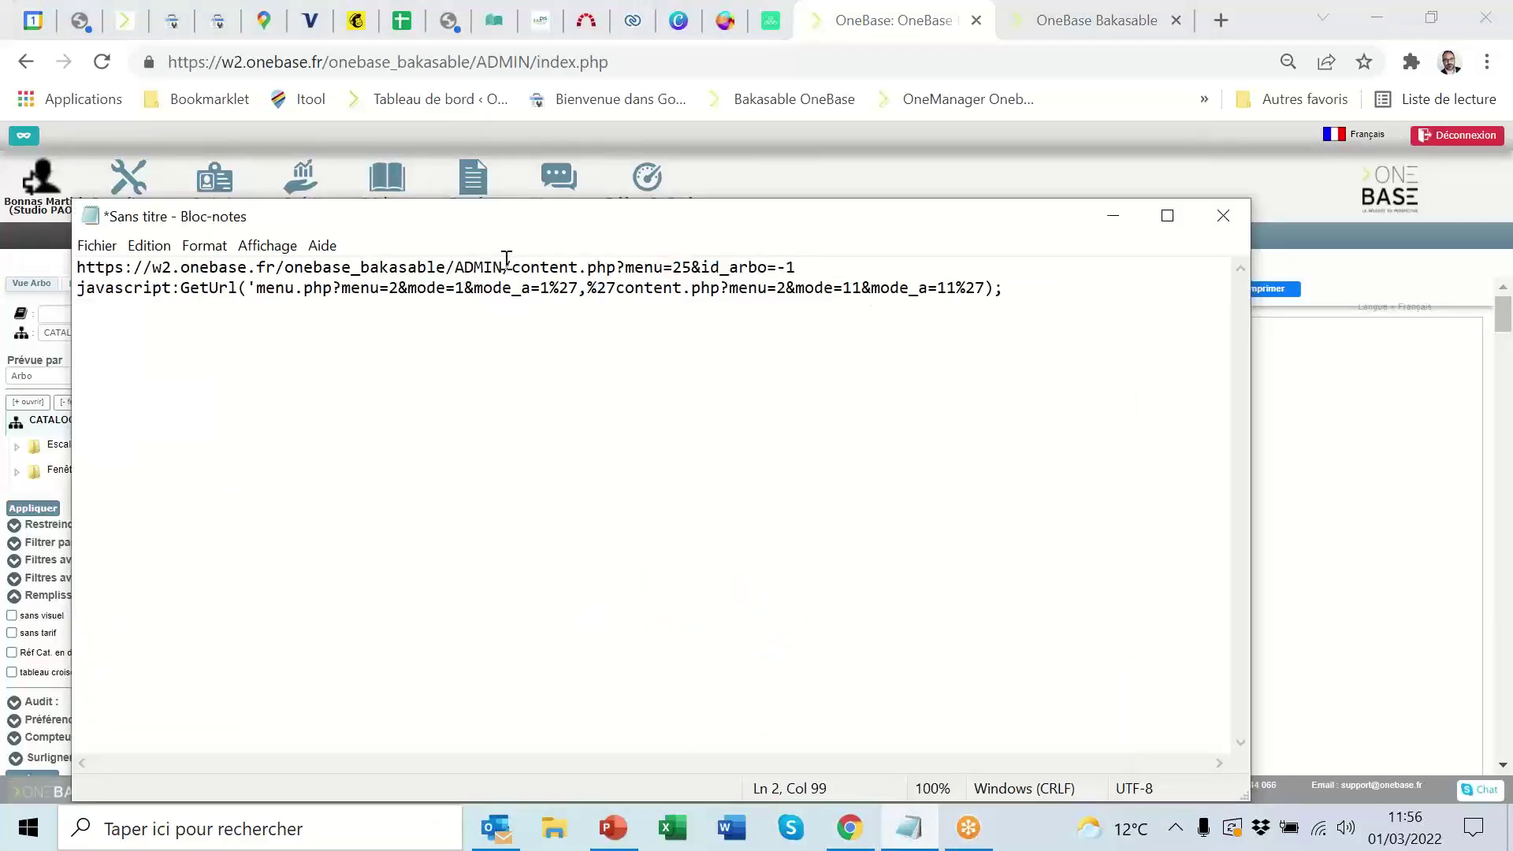
# Step: Highlight the content.php portion of the pasted Catalogue link, and close Notepad without saving
pyautogui.keyDown('shift'); pyautogui.click(748, 288); pyautogui.keyUp('shift')
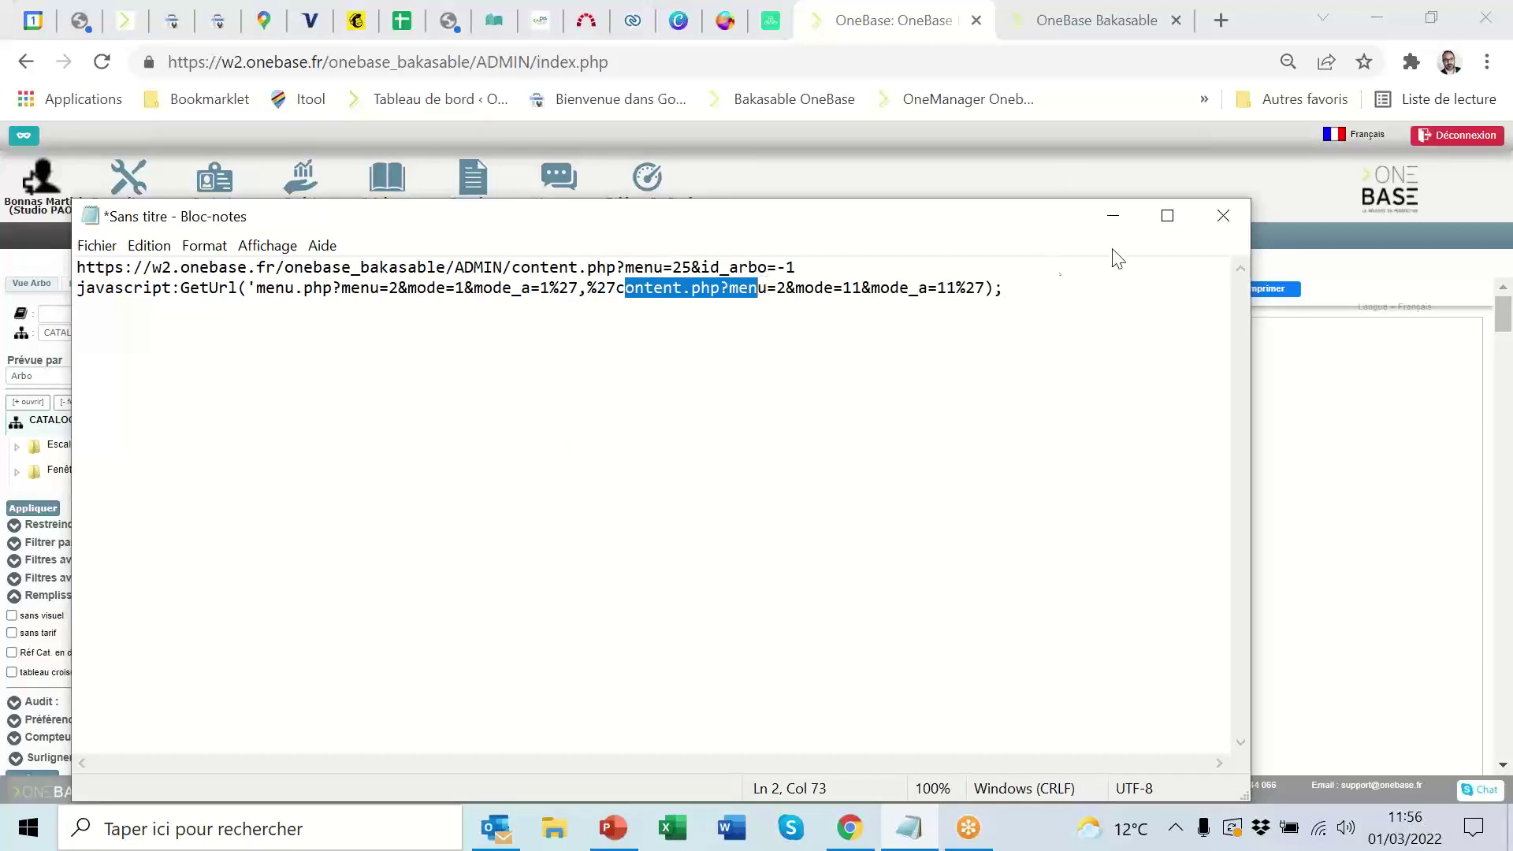
pyautogui.click(1222, 215)
pyautogui.click(769, 430)
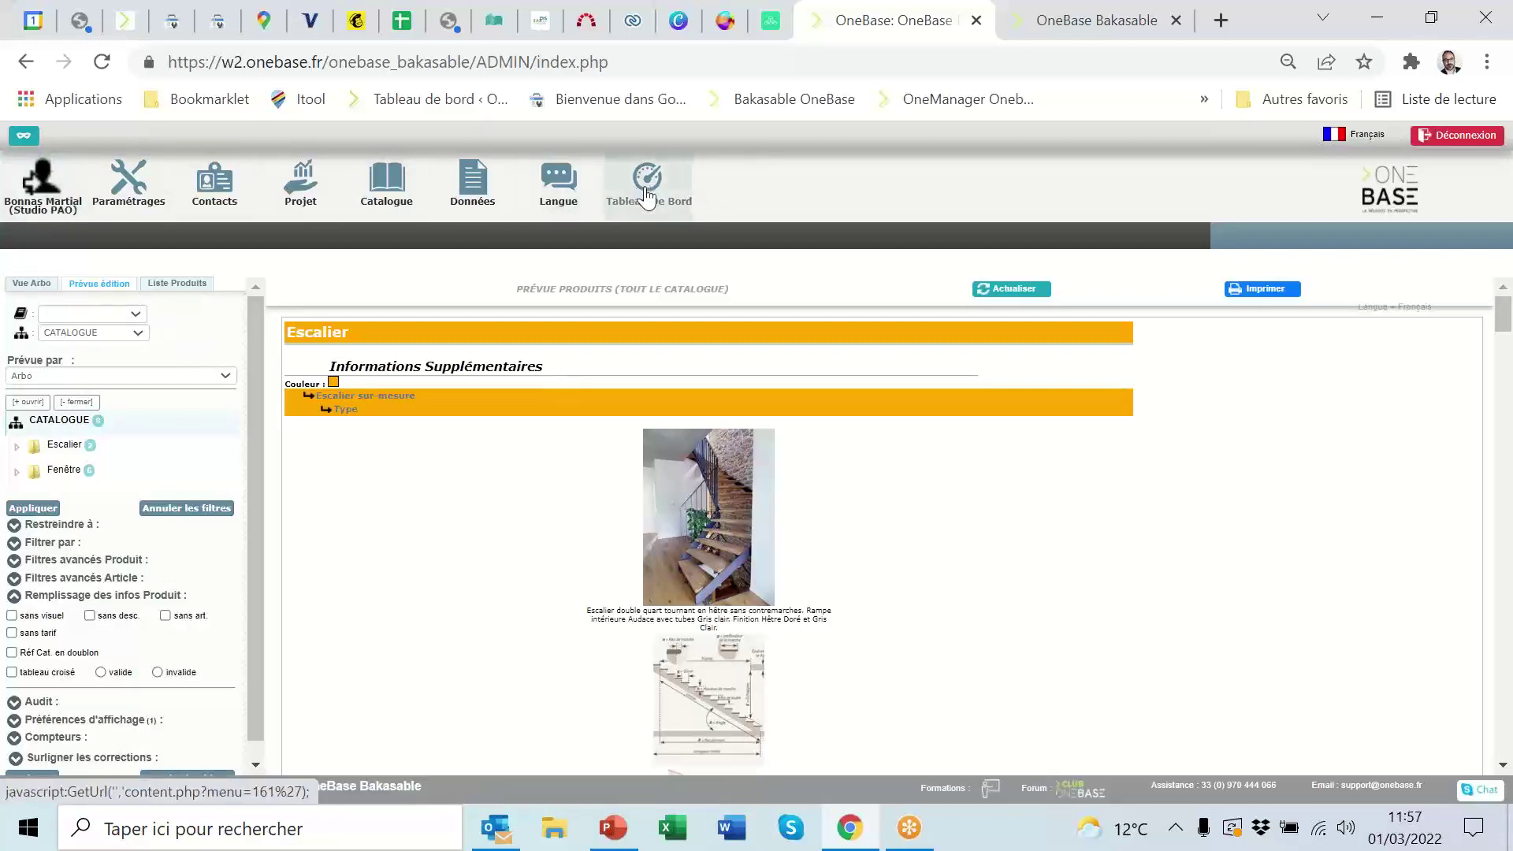
# Step: Clear the "Utiliser les droits du rôle" preference, save it, and go back to the home page with the original rights
pyautogui.click(1050, 34)
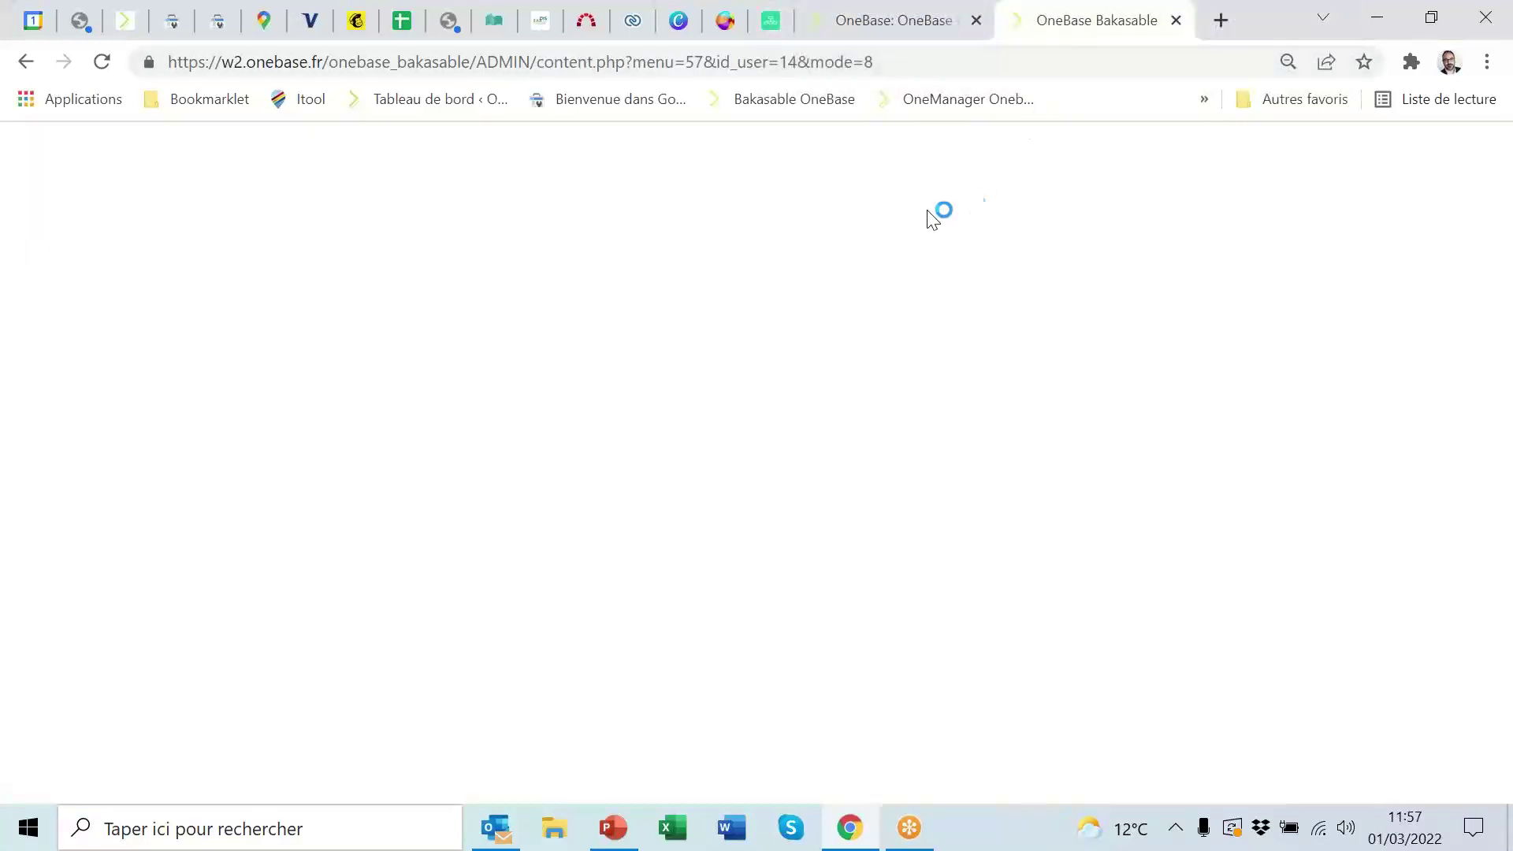
pyautogui.click(395, 417)
pyautogui.click(378, 432)
pyautogui.click(268, 454)
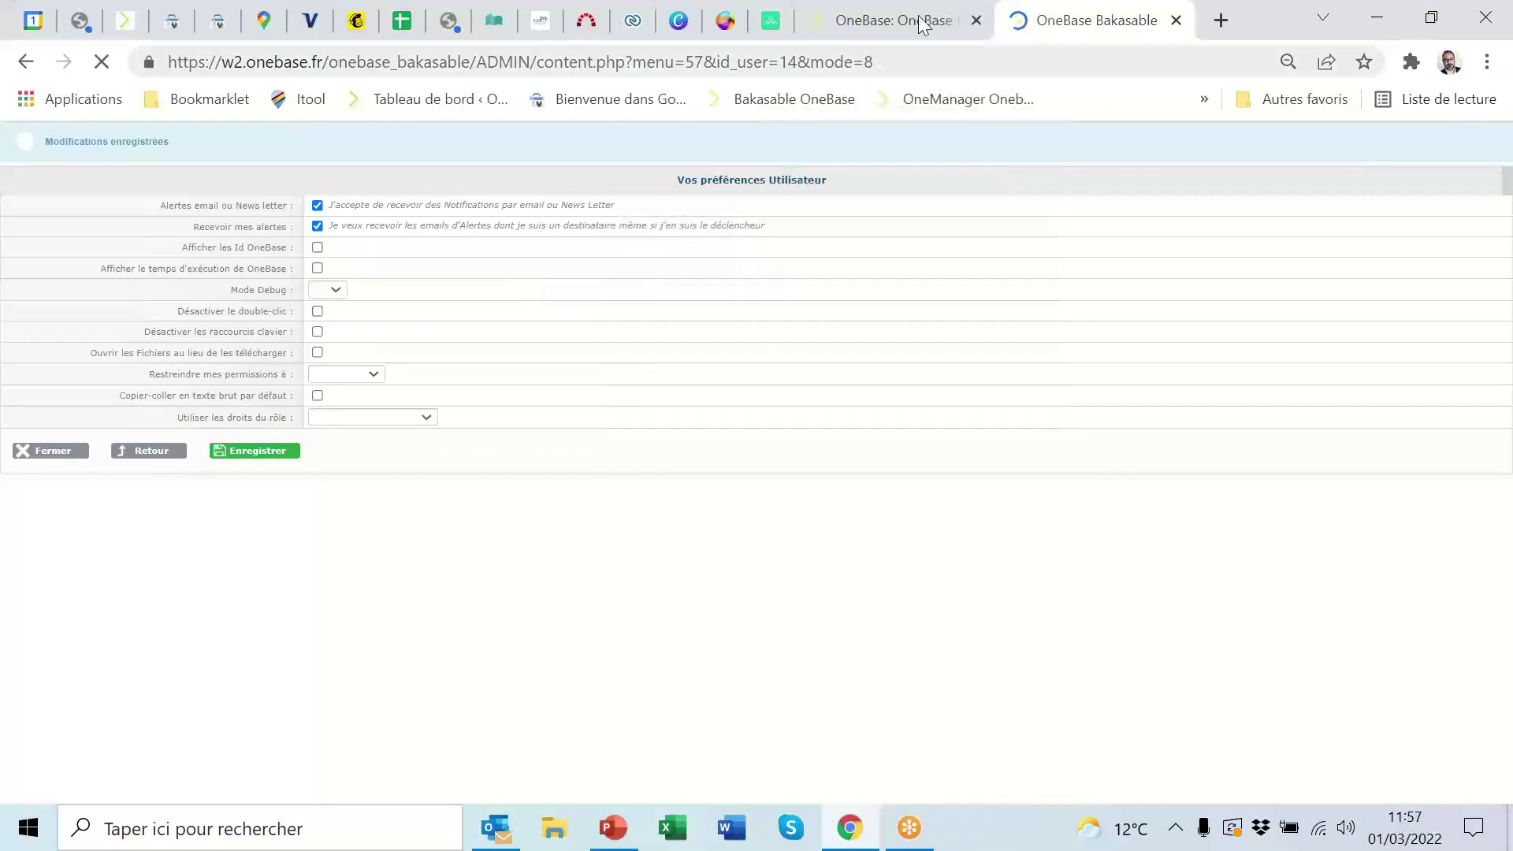
pyautogui.click(922, 22)
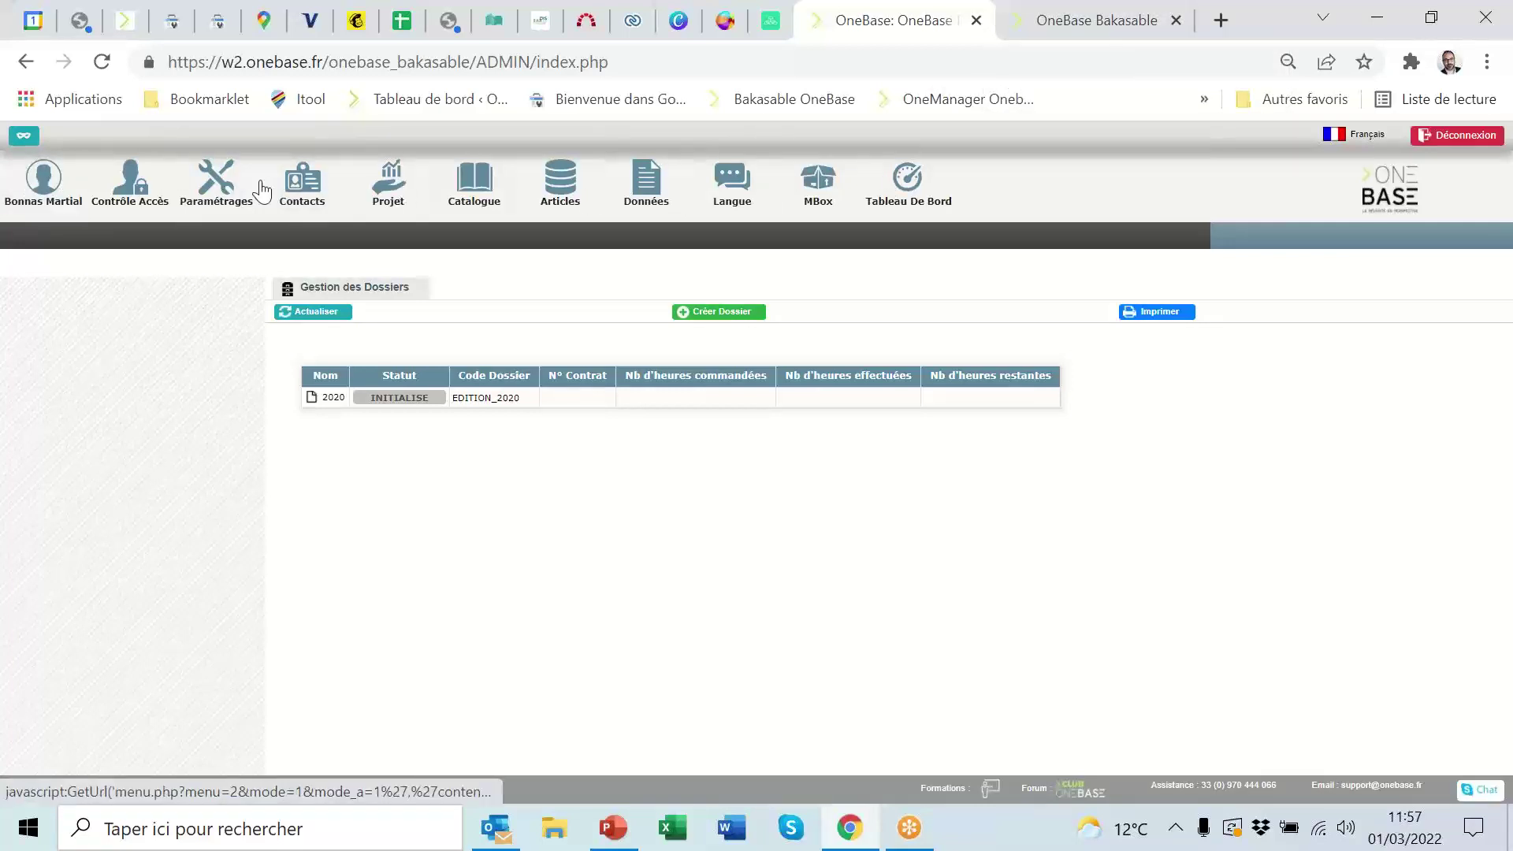
# Step: Set the "Utiliser les droits du rôle" preference to Chef Produit, save it, and reload the home page to view that role's screen
pyautogui.click(1097, 28)
pyautogui.click(346, 420)
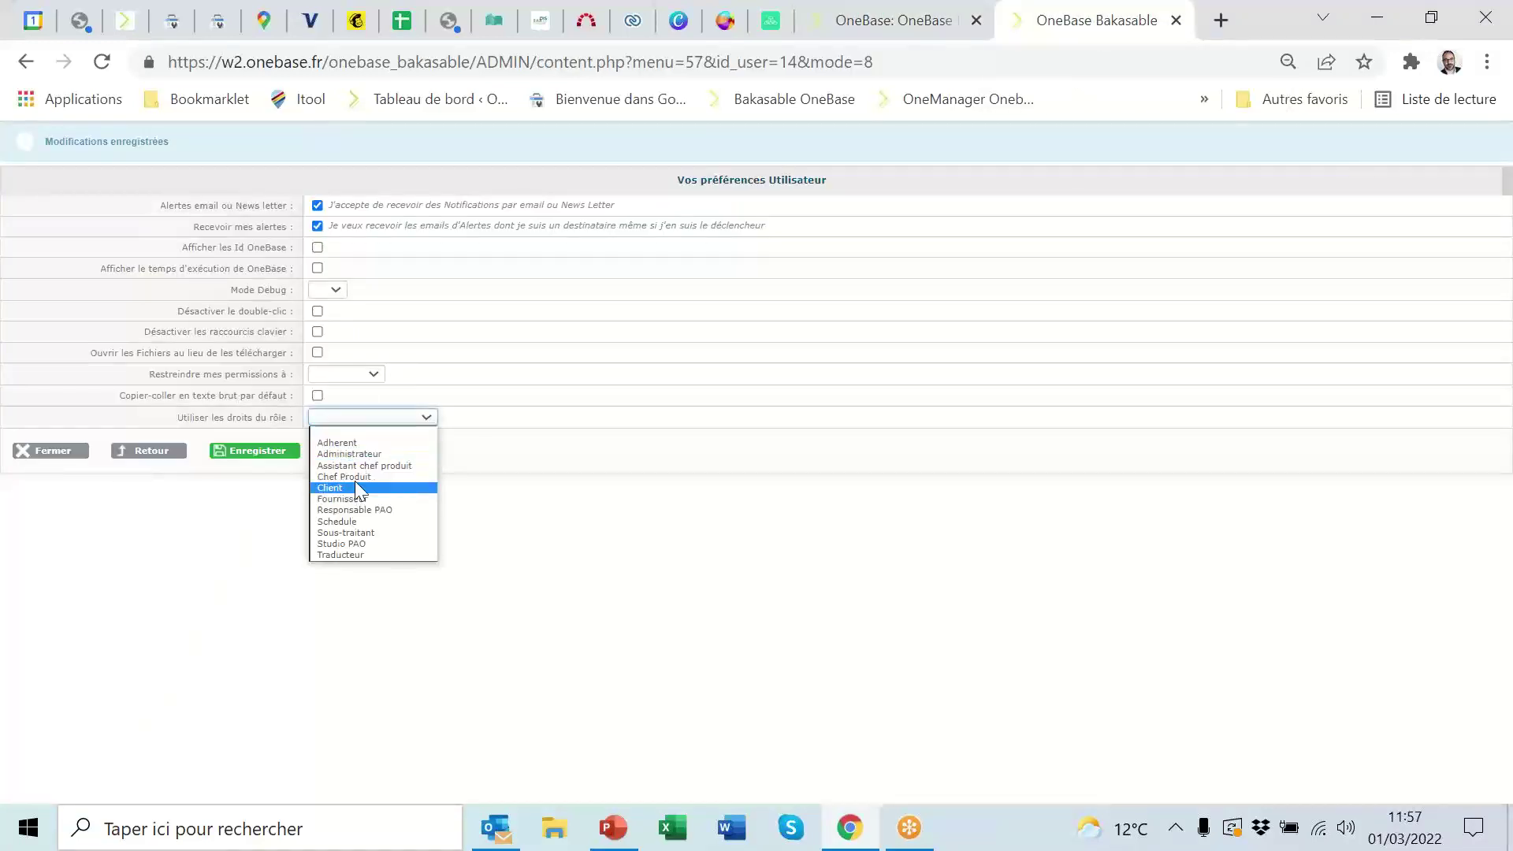
pyautogui.click(339, 477)
pyautogui.click(276, 453)
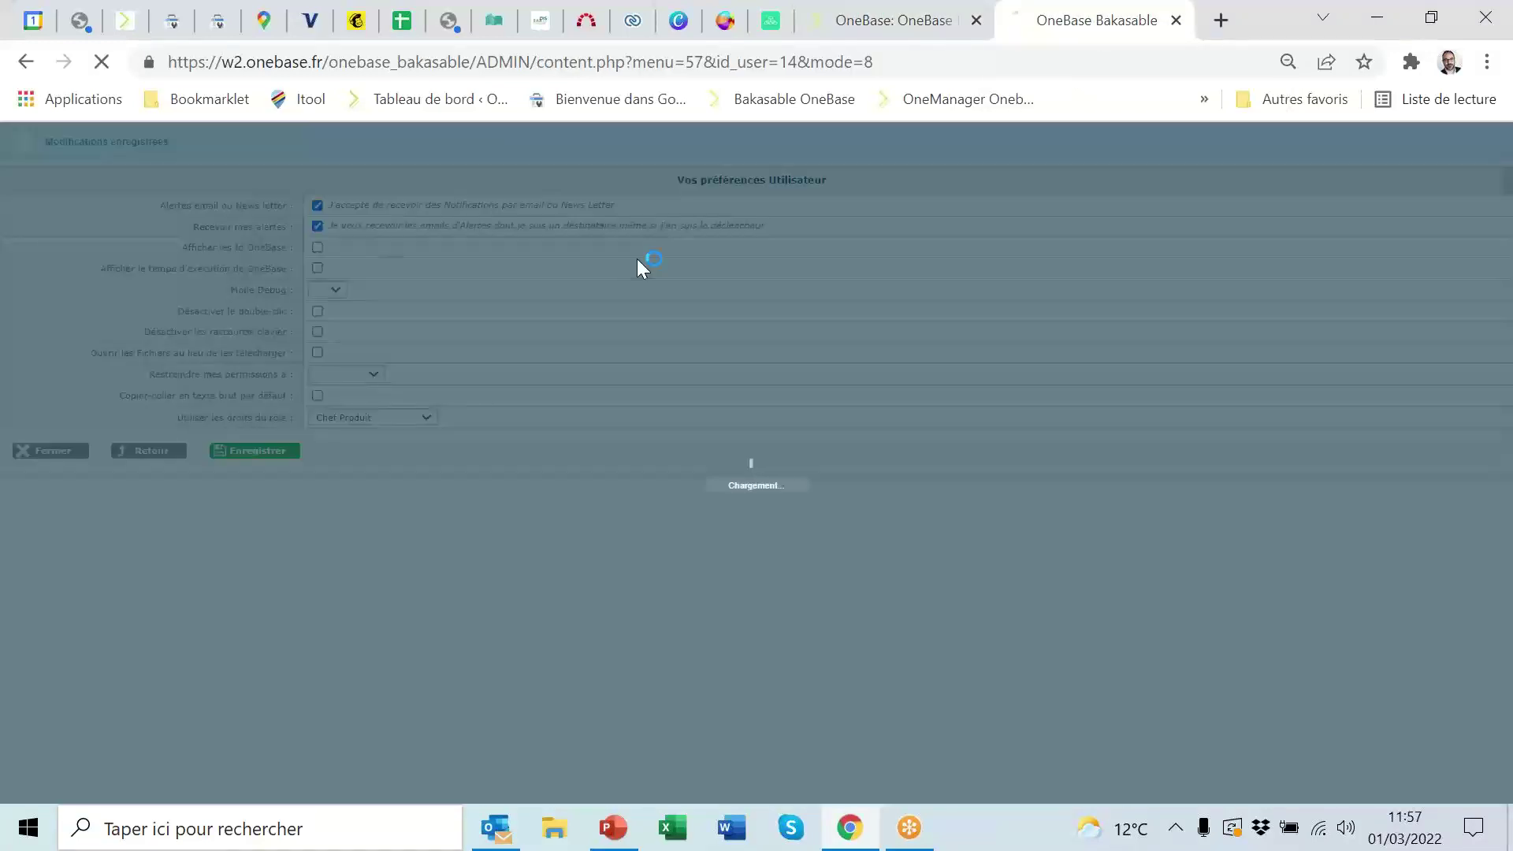
pyautogui.click(911, 24)
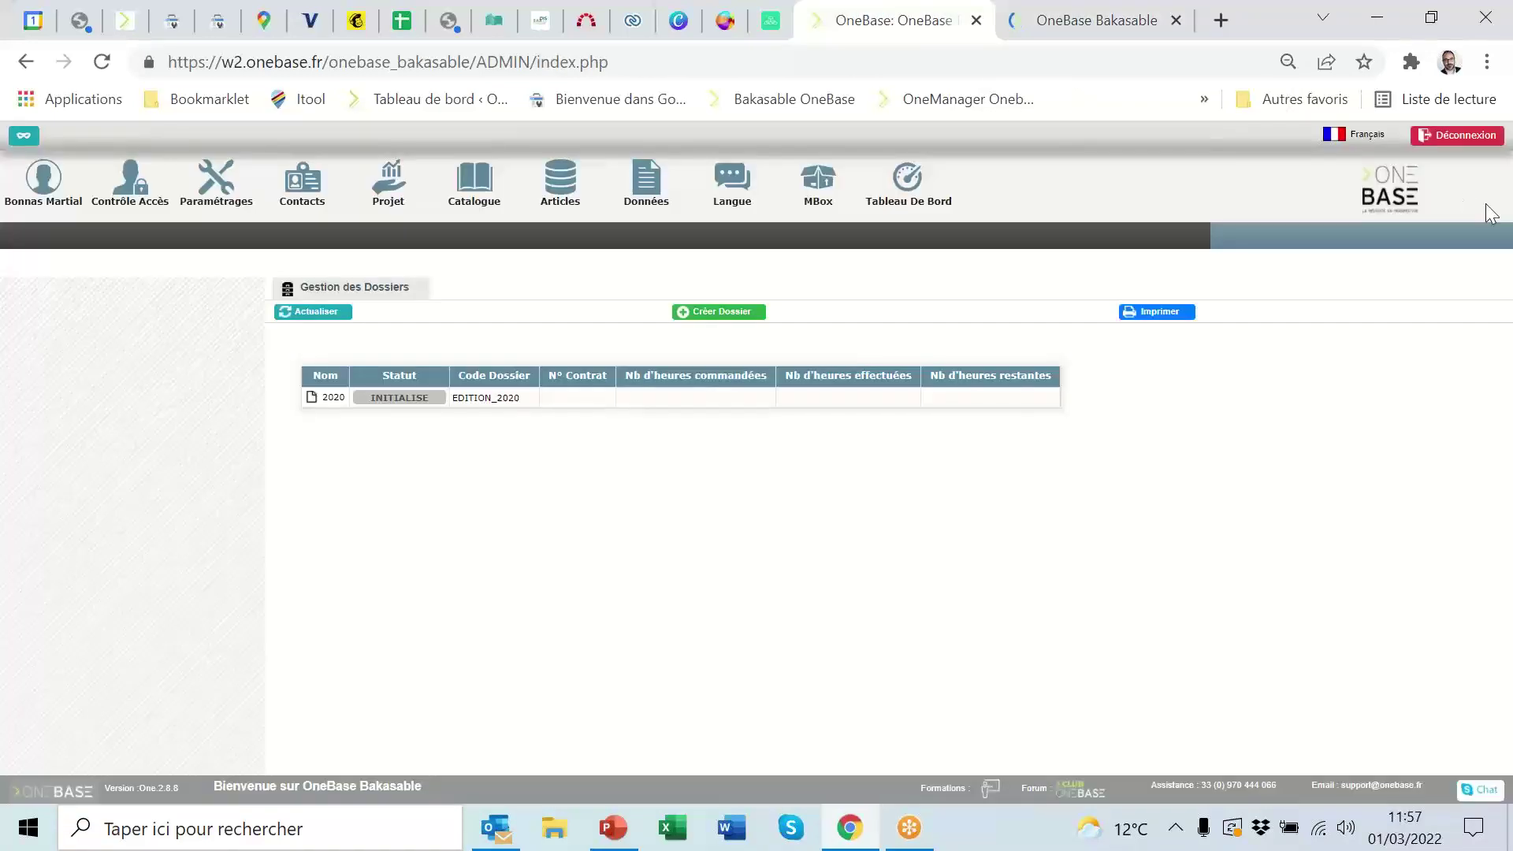
pyautogui.click(1392, 180)
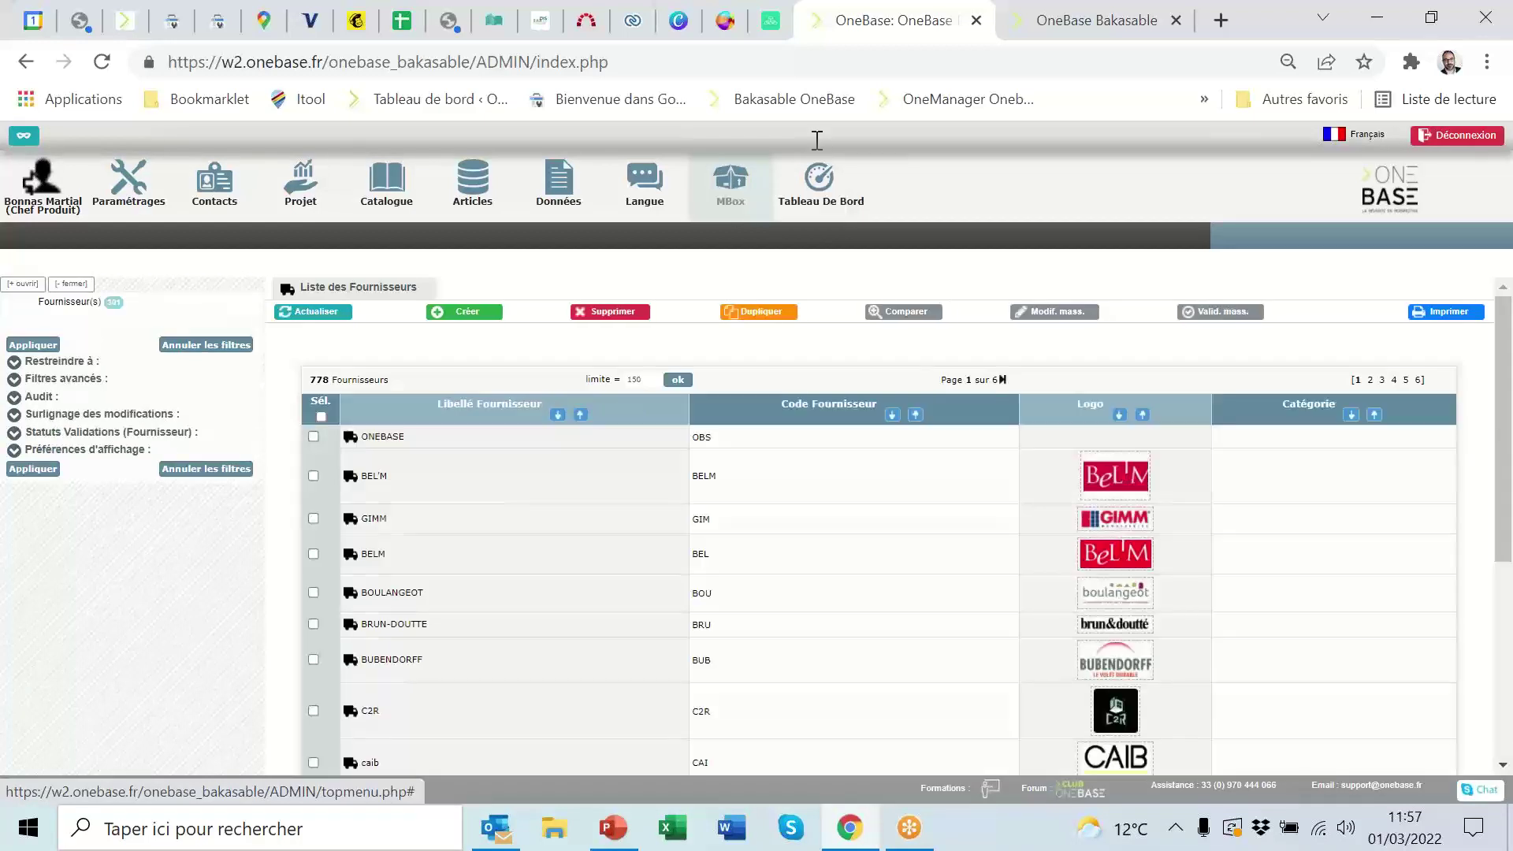
# Step: Remove the Chef Produit role from the rights preference, save it, and reload the home page
pyautogui.click(1069, 23)
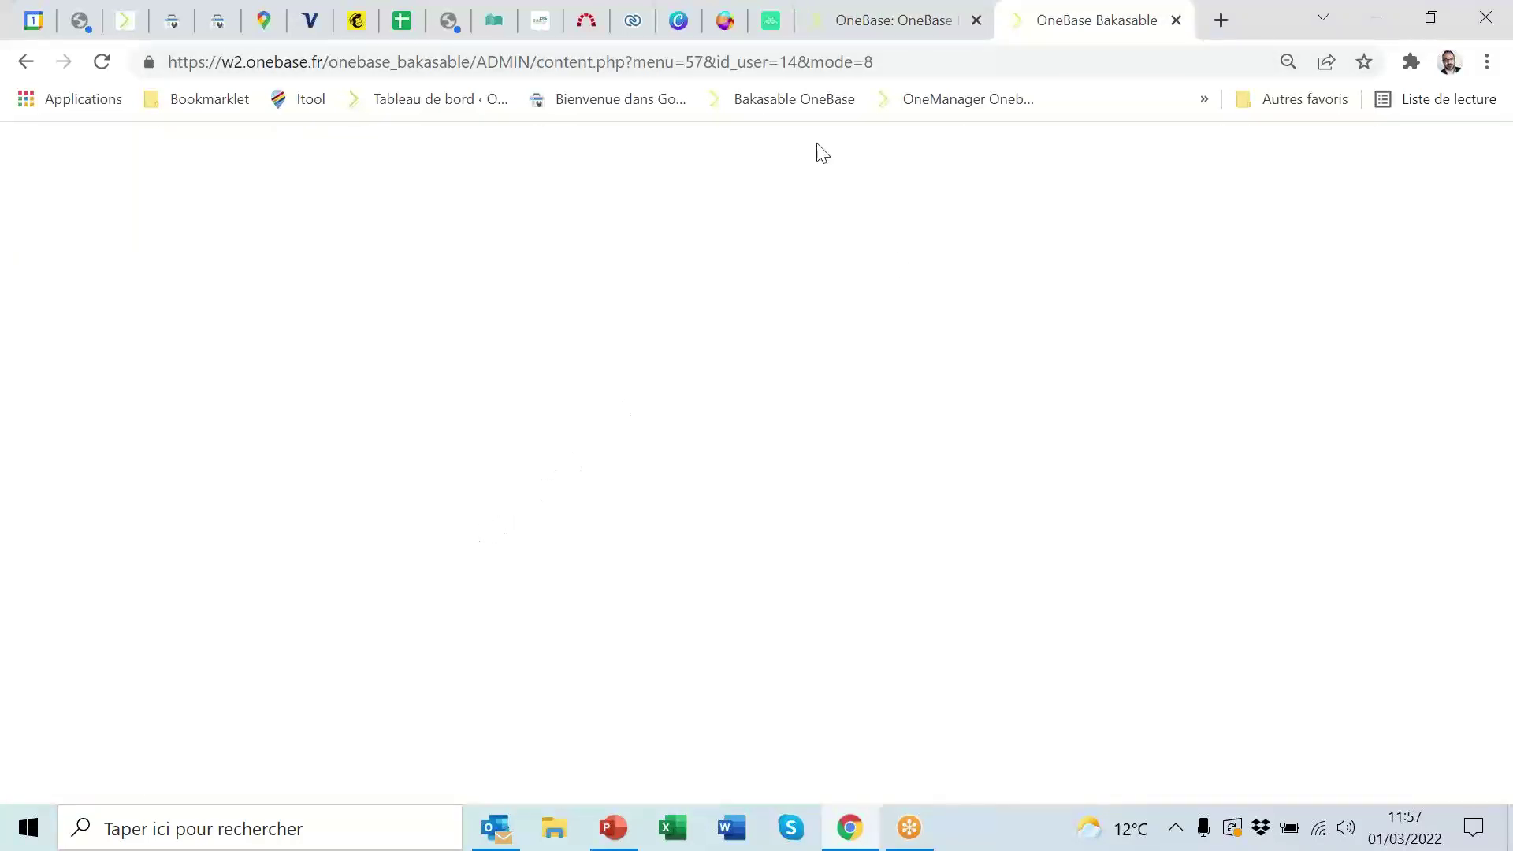
pyautogui.click(407, 422)
pyautogui.click(391, 432)
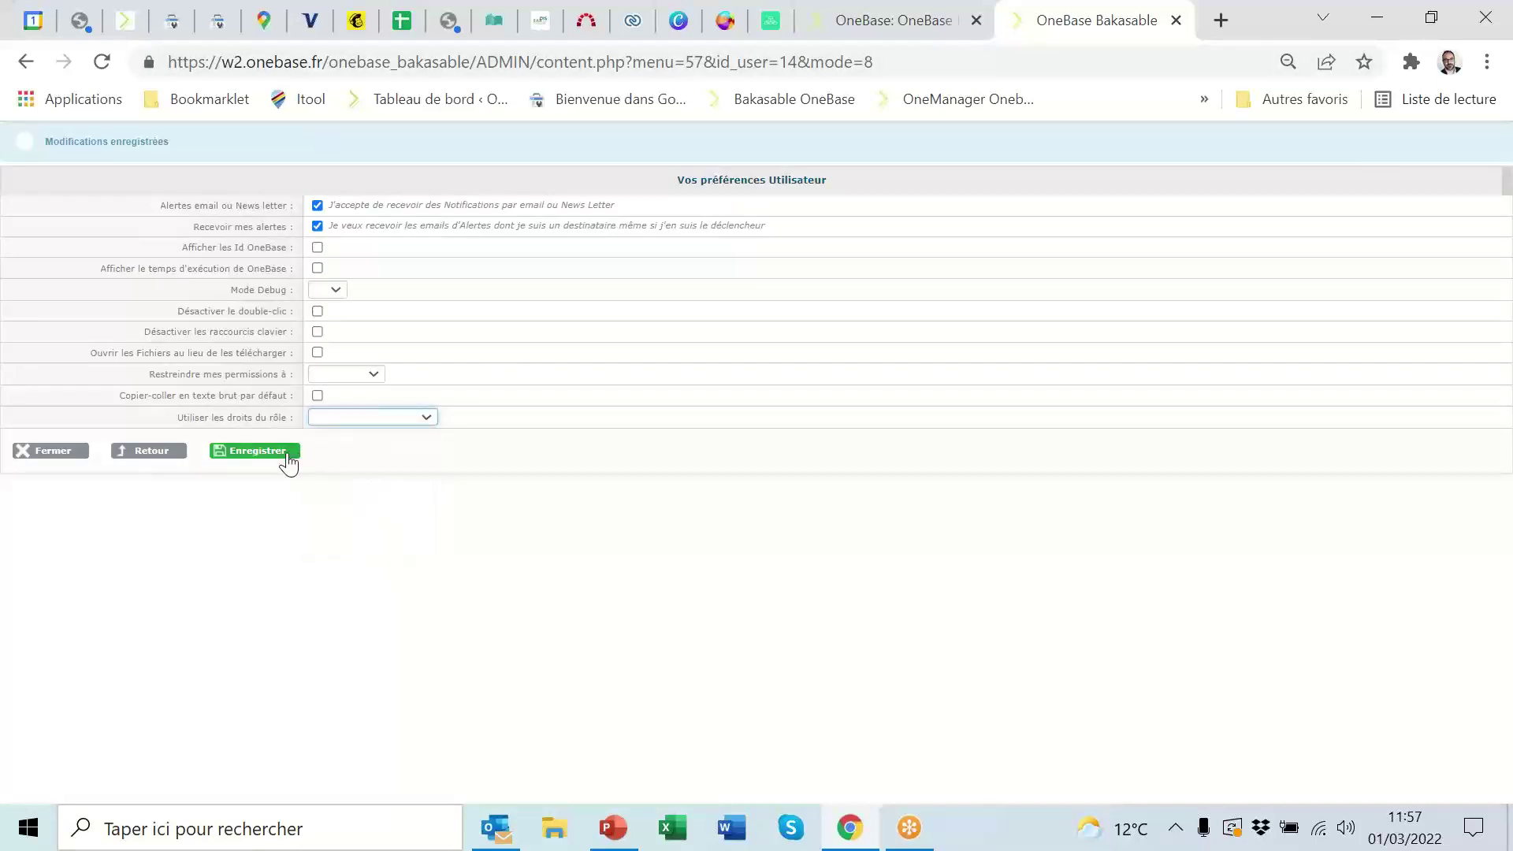
pyautogui.click(284, 455)
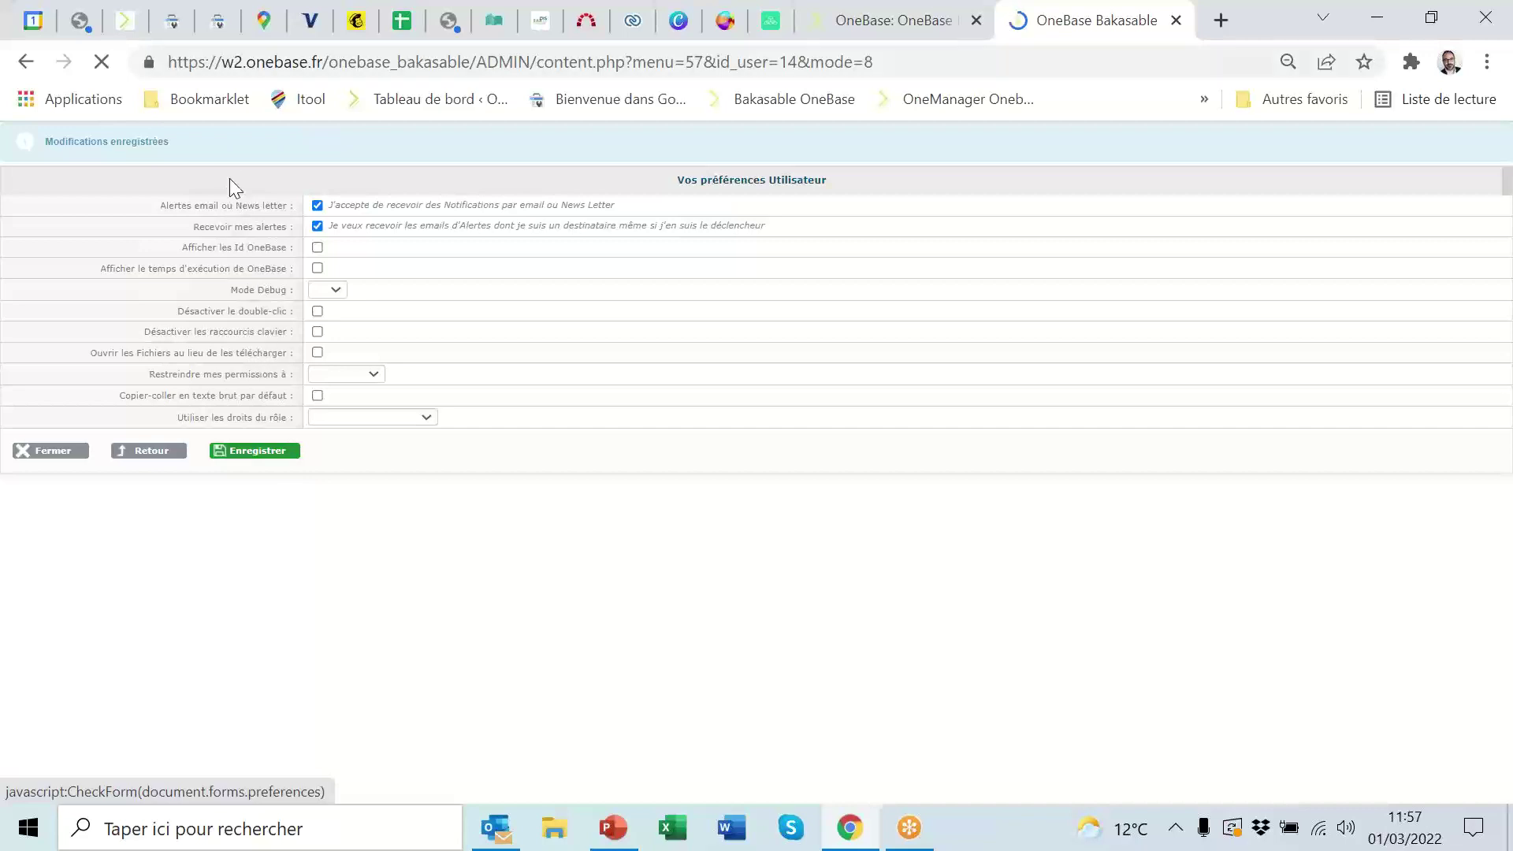
pyautogui.click(936, 16)
pyautogui.click(1369, 201)
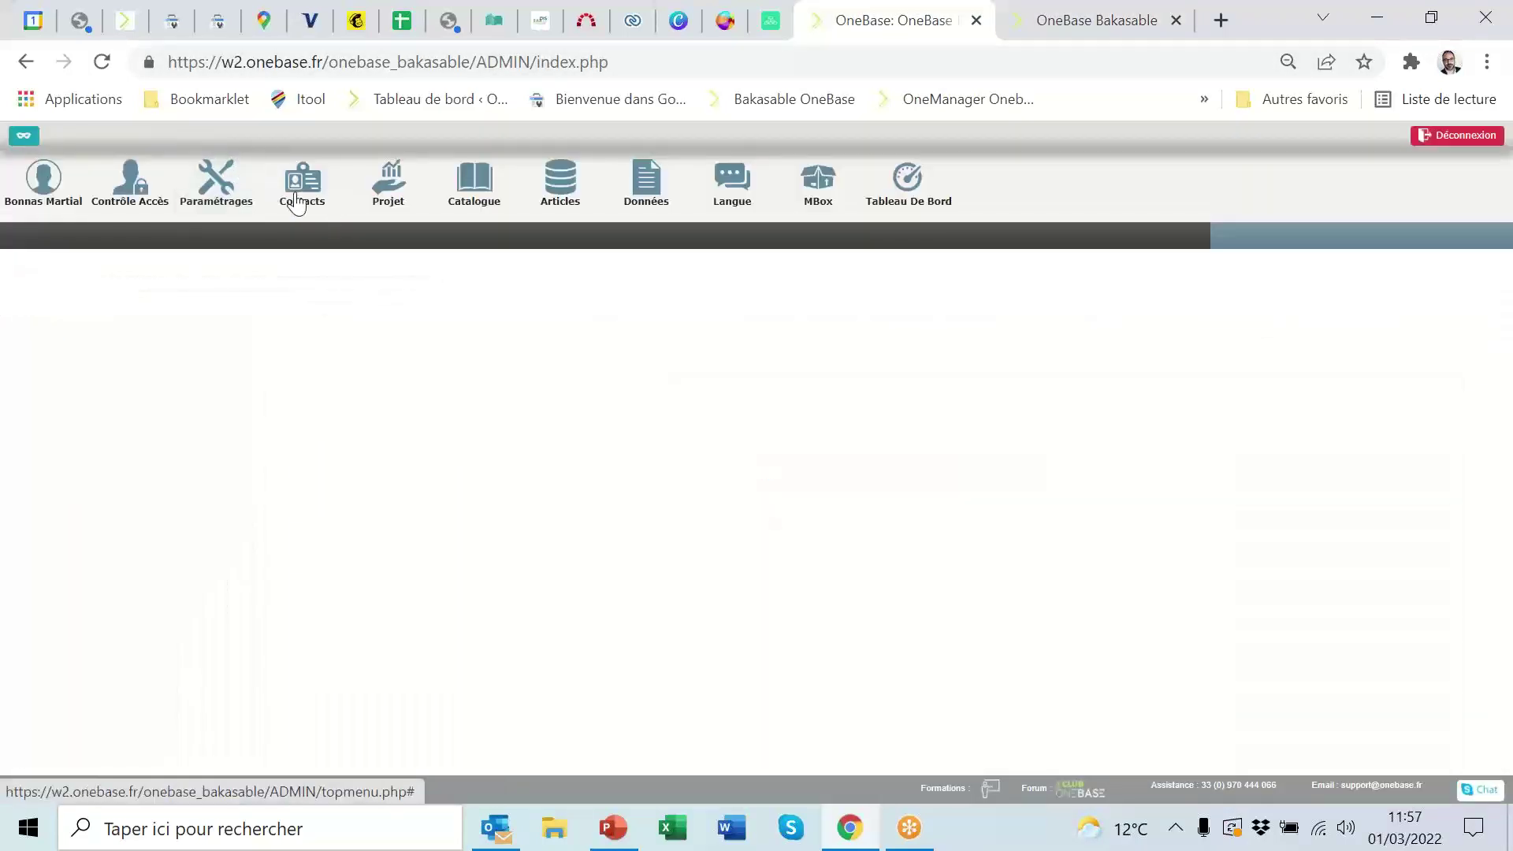
# Step: Open the MBox entry from the Paramétrages list of menus and view its permissions settings
pyautogui.click(236, 192)
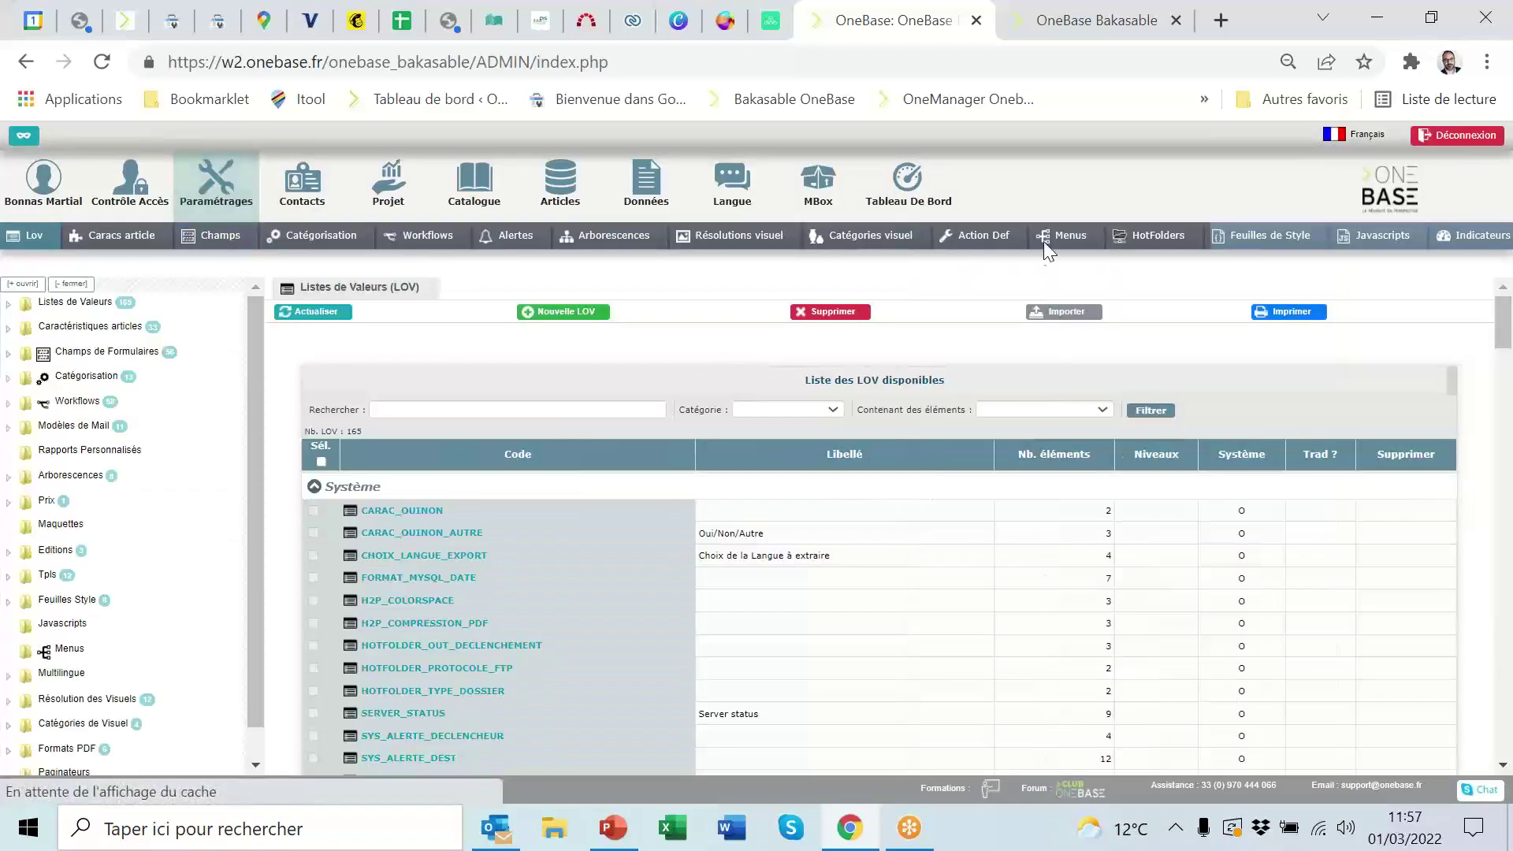
pyautogui.click(1052, 232)
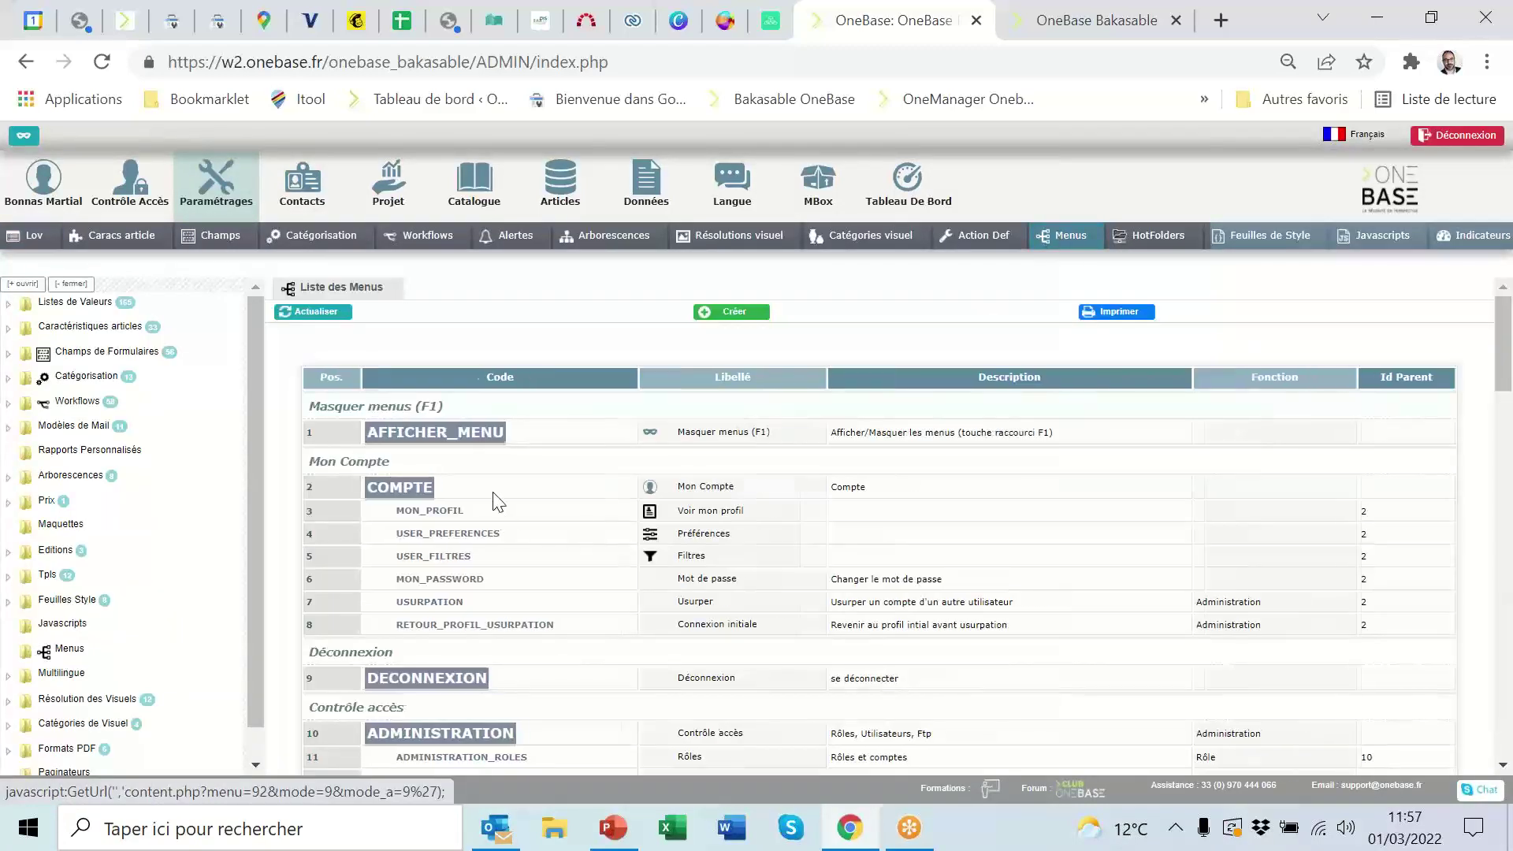
pyautogui.scroll(-15, 489, 500)
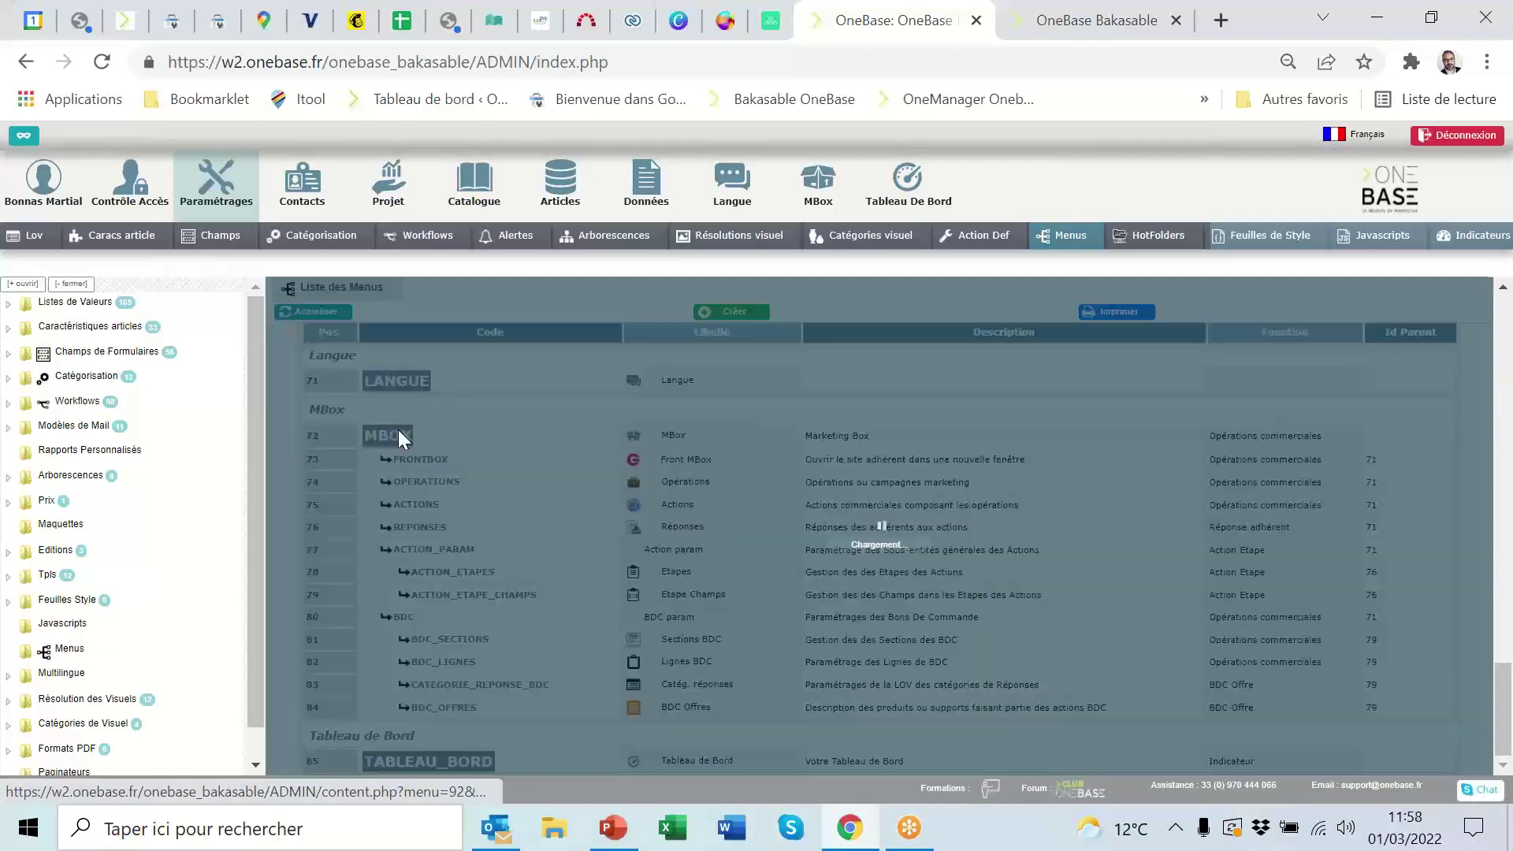
pyautogui.click(398, 436)
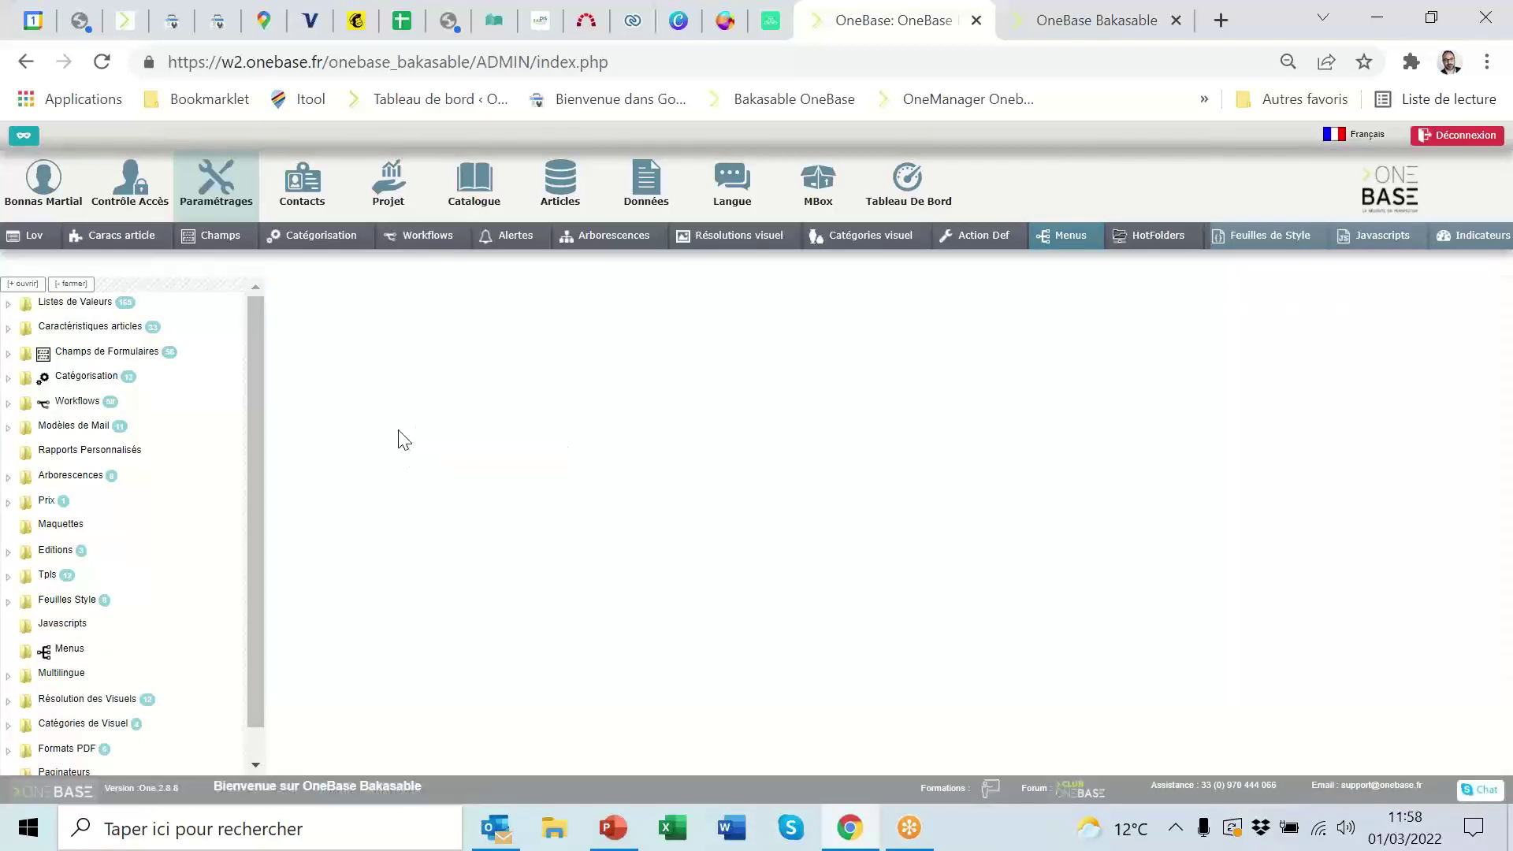
pyautogui.scroll(-1, 733, 496)
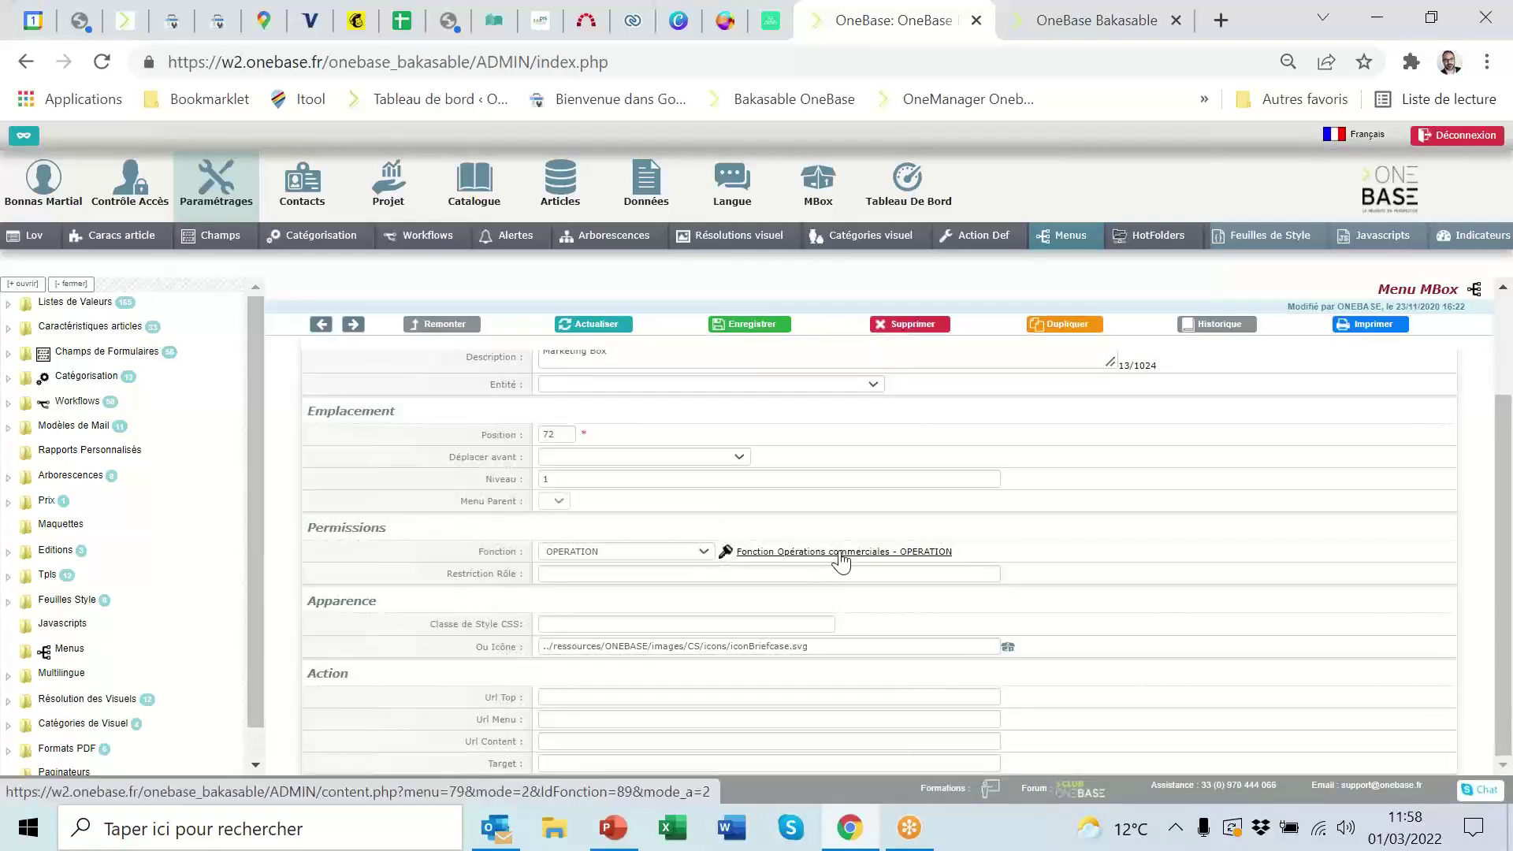
# Step: Set Chef Produit to Aucun Accès in the role restrictions of the OPERATION function linked to the MBox menu, and save
pyautogui.click(842, 551)
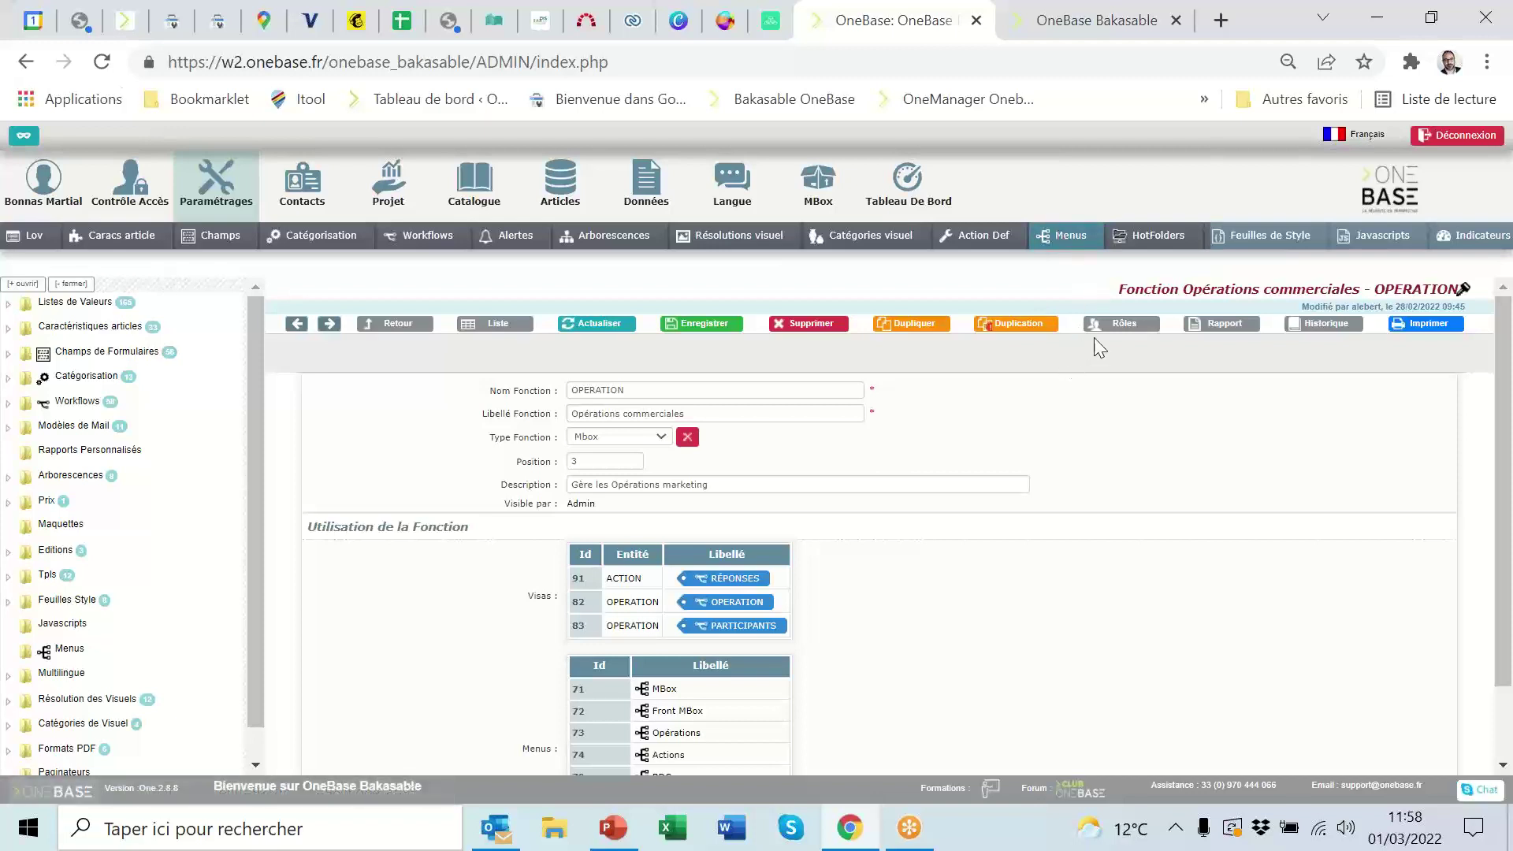
pyautogui.click(1119, 327)
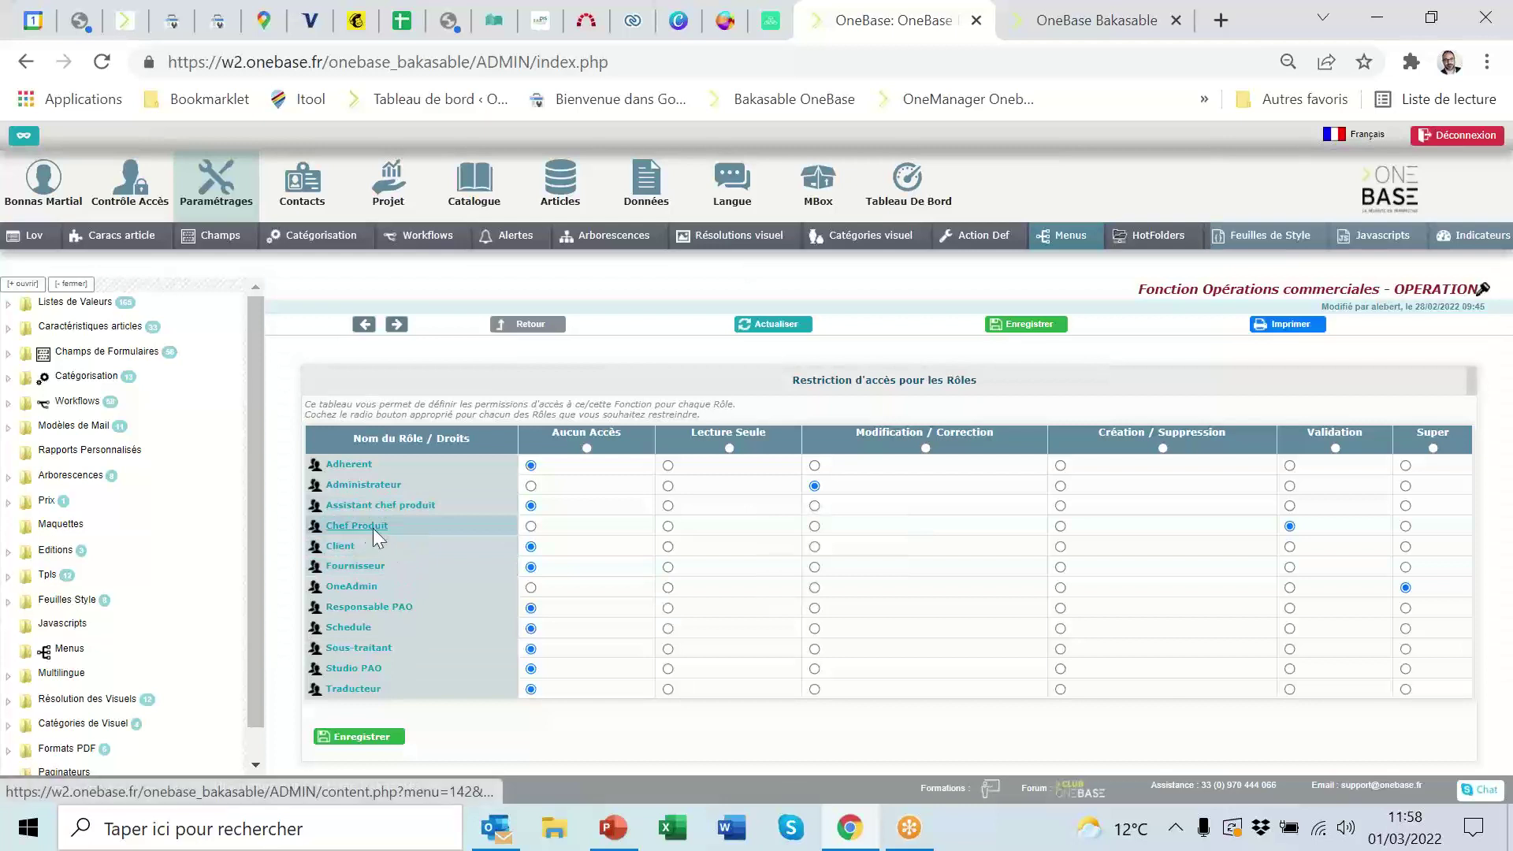
pyautogui.click(530, 525)
pyautogui.click(351, 737)
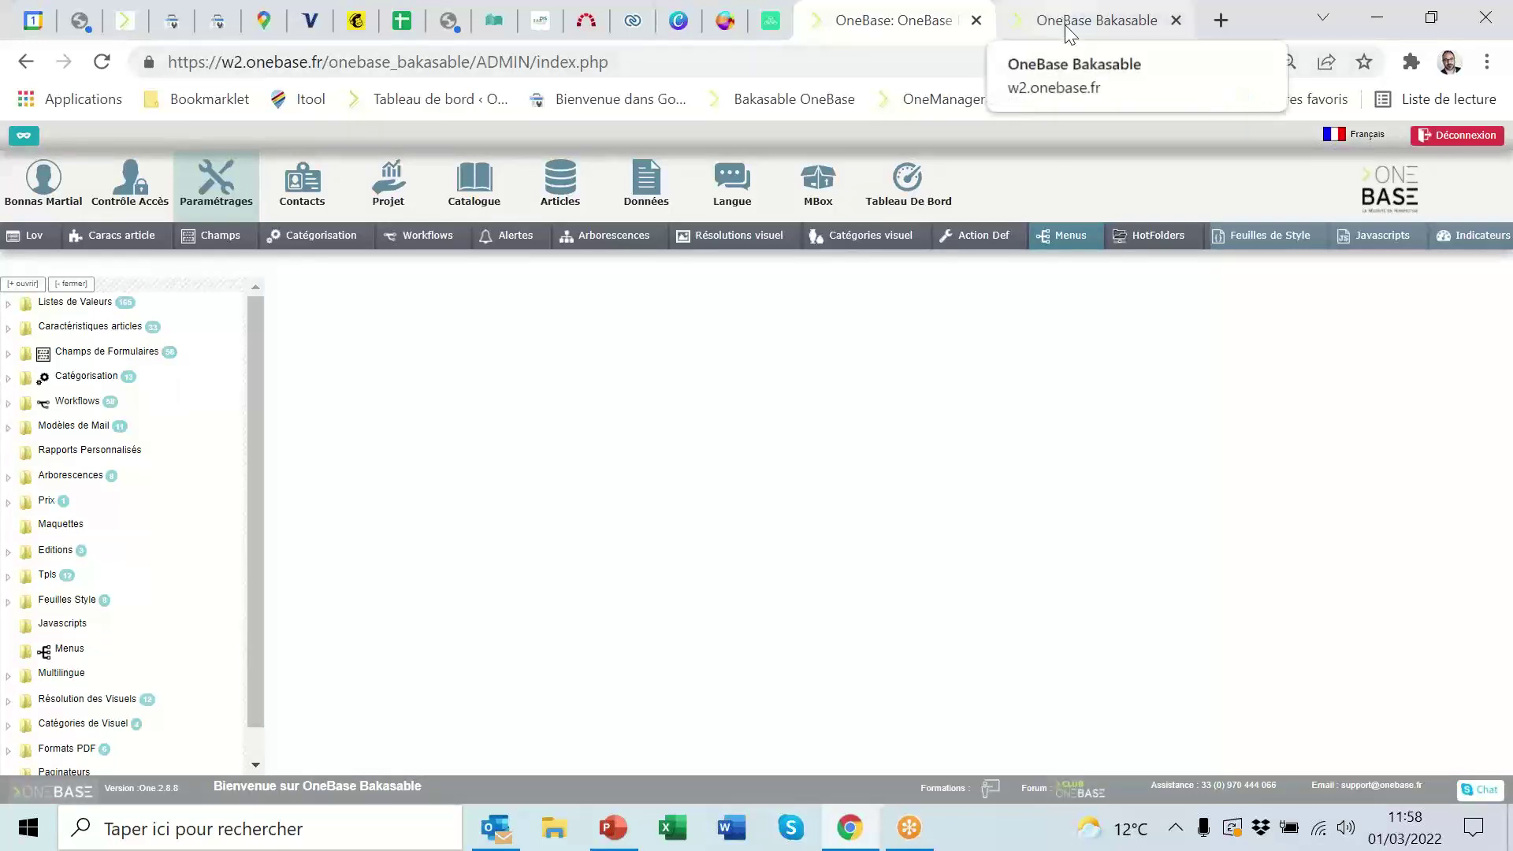
# Step: Set the "Utiliser les droits du rôle" preference to Chef Produit, save it, and reload OneBase to check that role's menus
pyautogui.click(1070, 22)
pyautogui.click(387, 419)
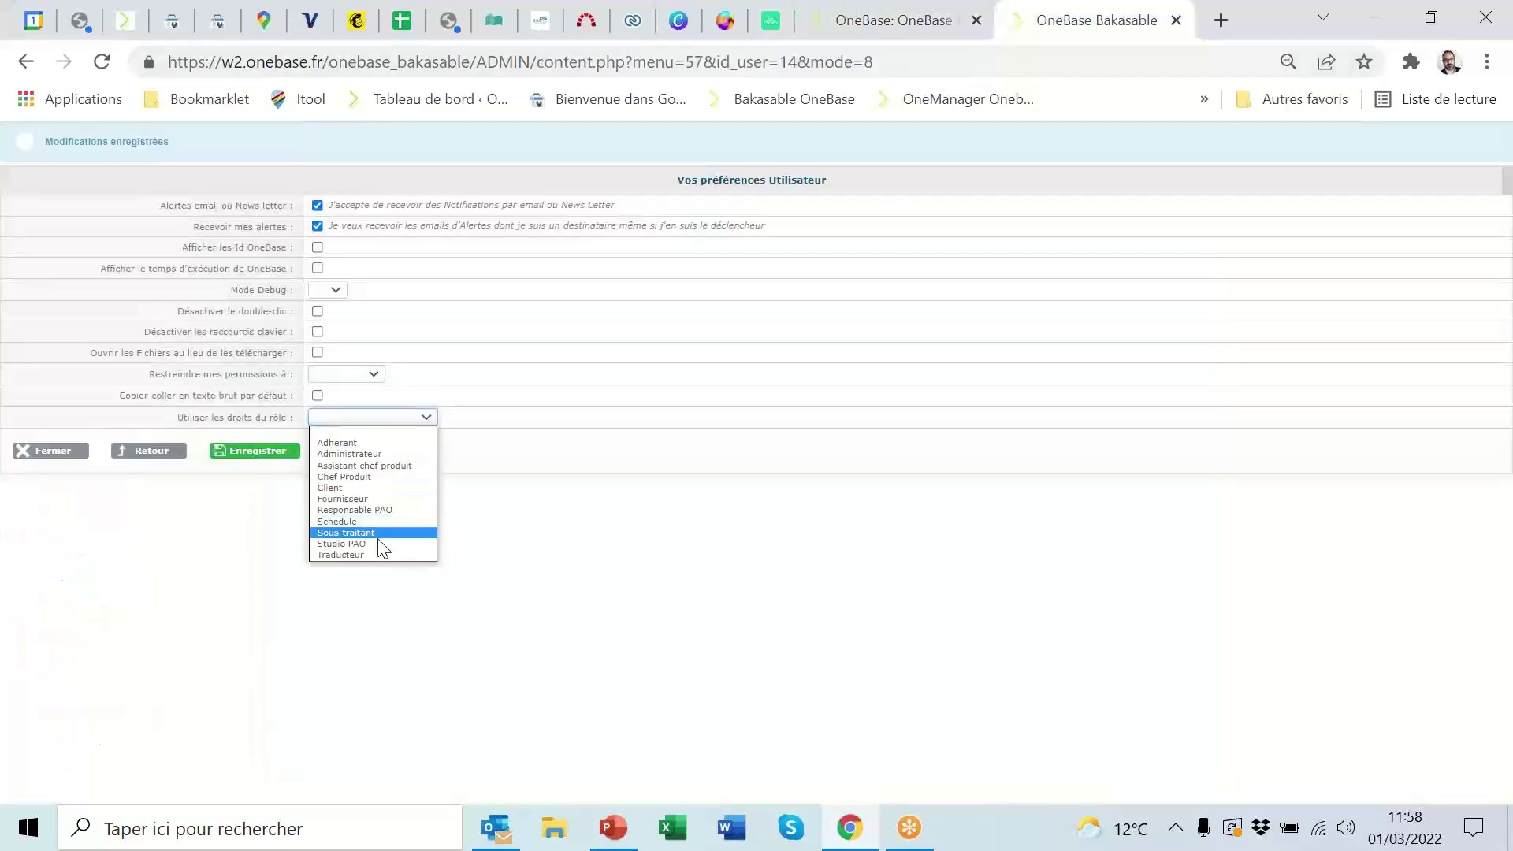
pyautogui.click(373, 477)
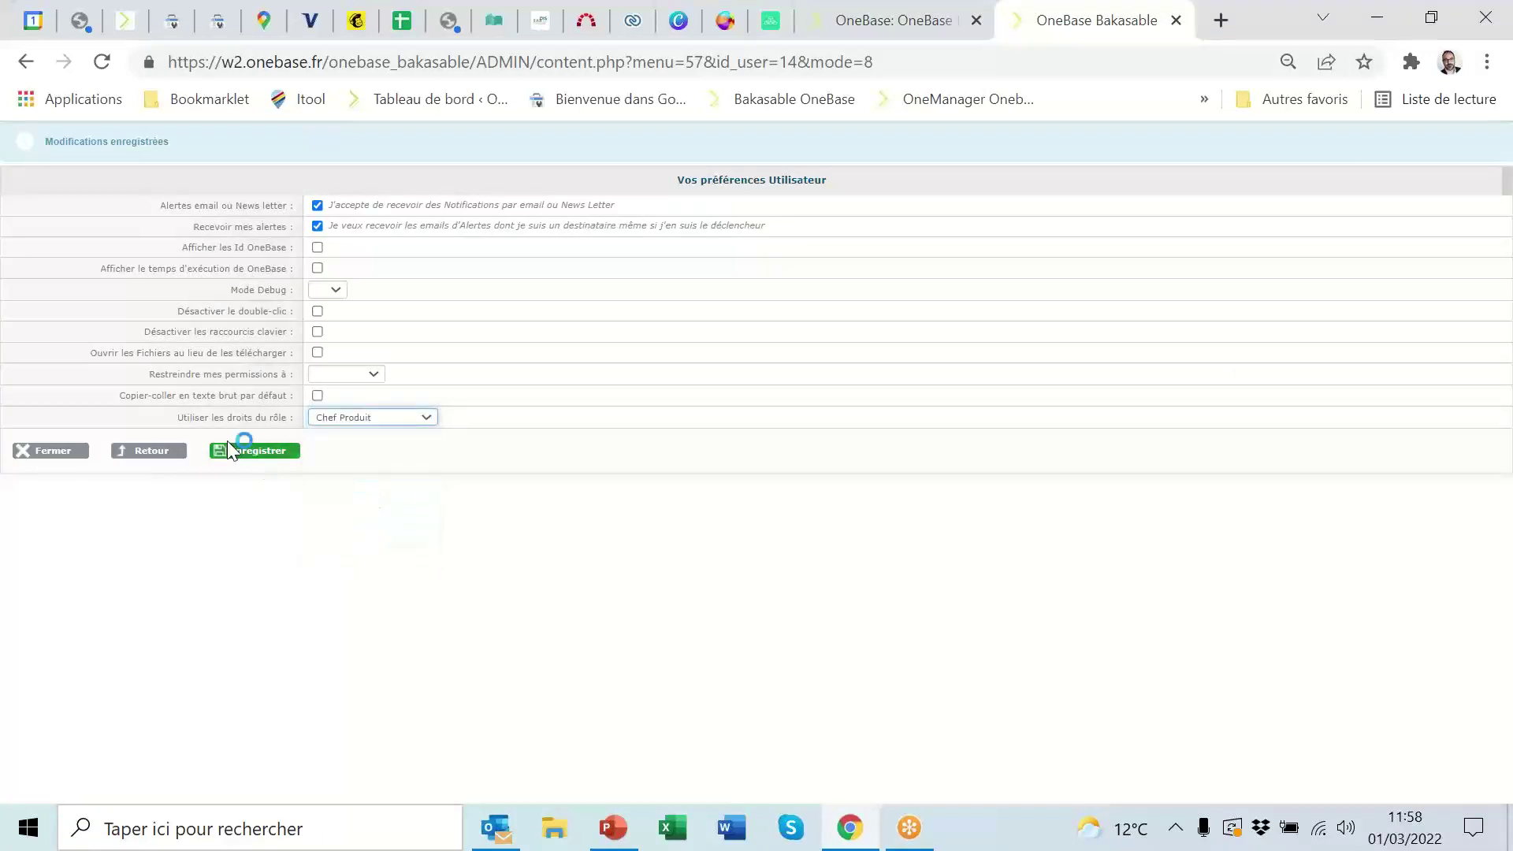
pyautogui.click(227, 448)
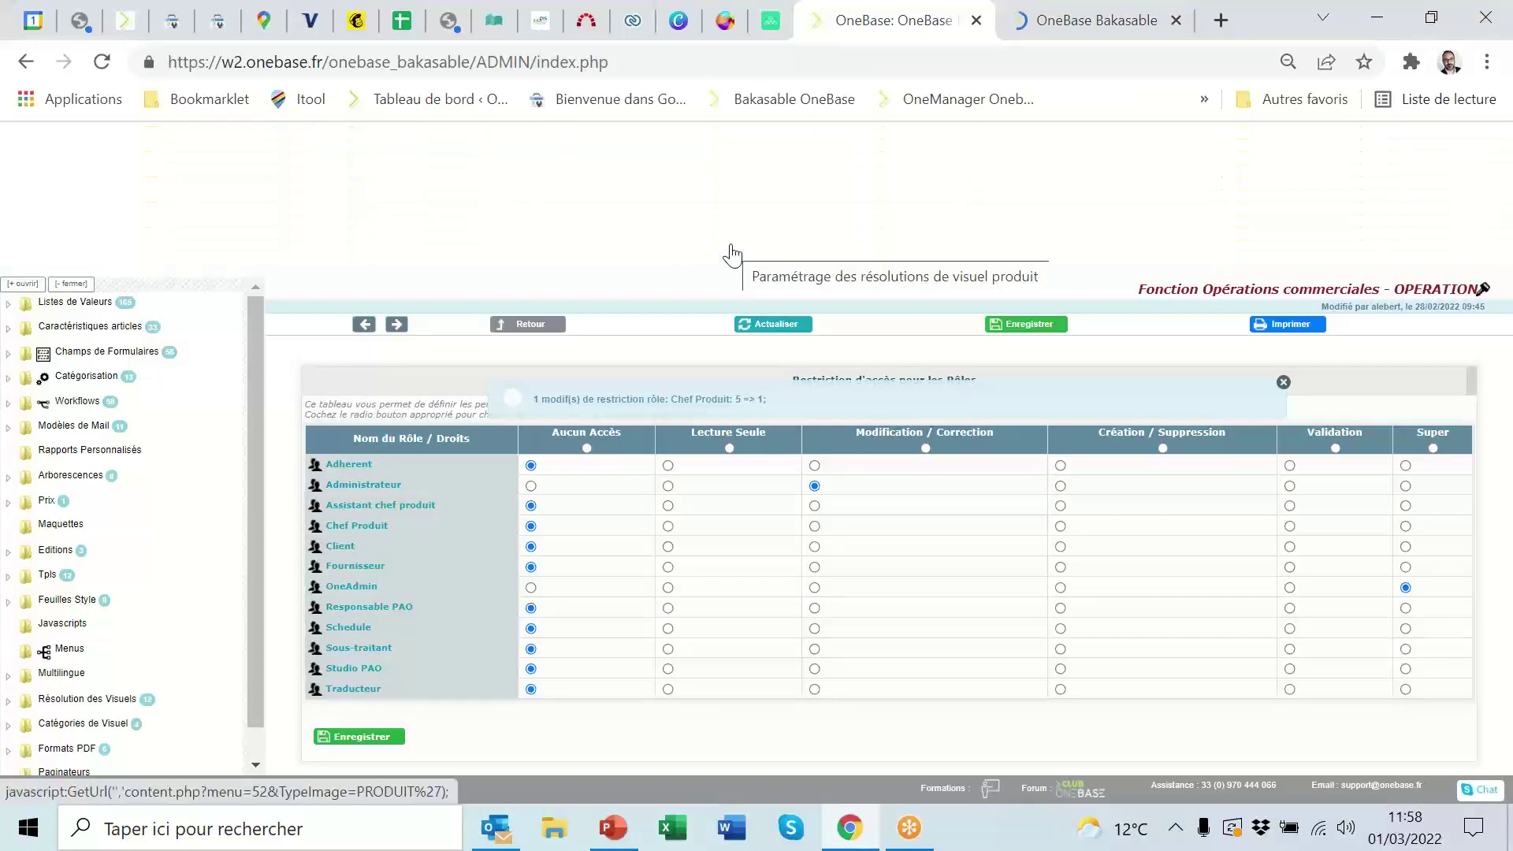
pyautogui.click(732, 254)
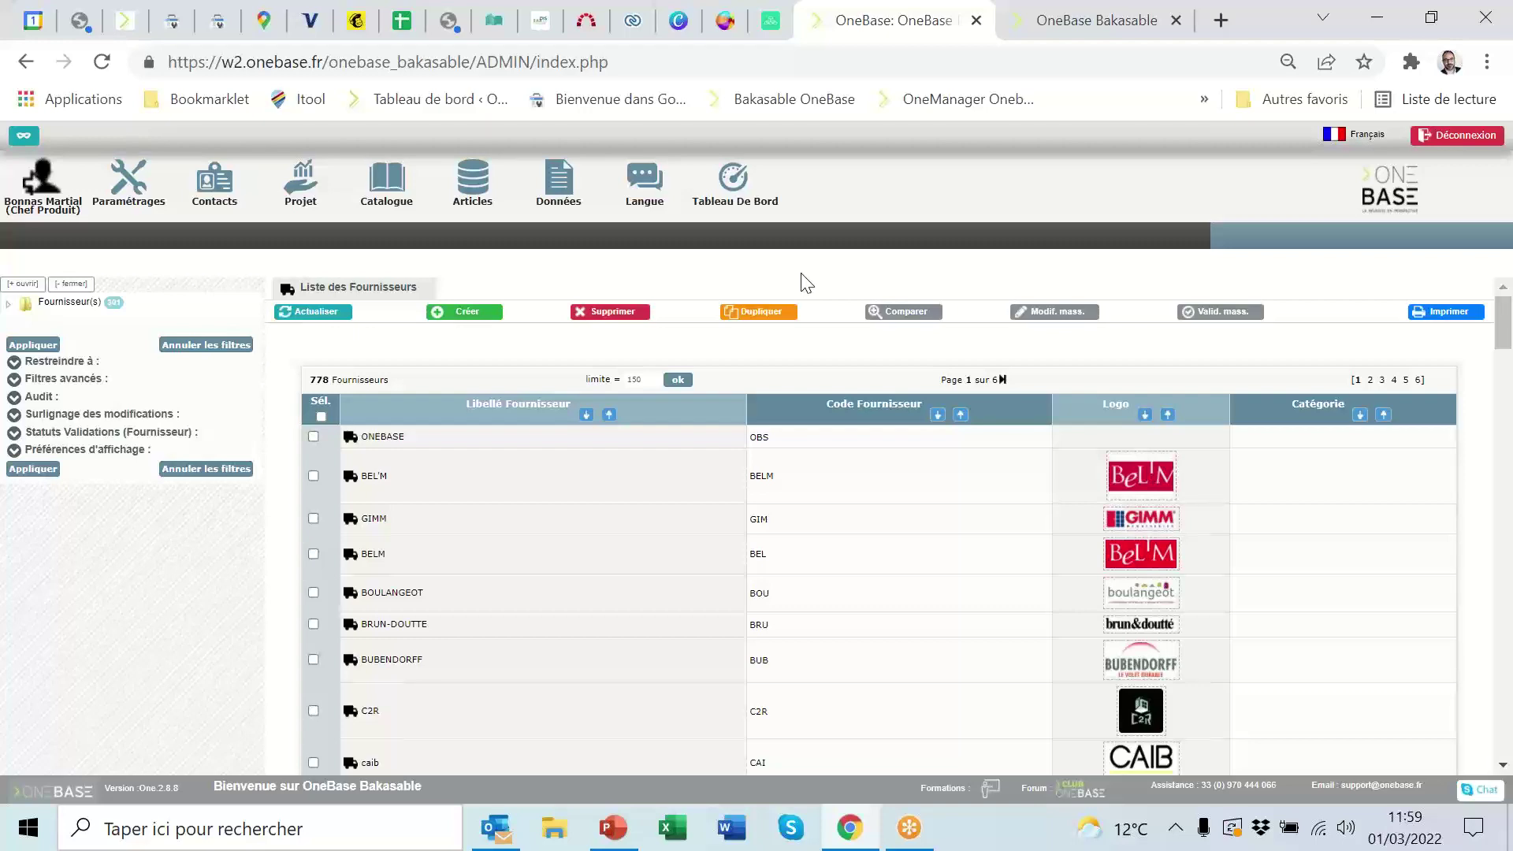
# Step: Switch to PowerPoint, display the contacts slide (slide 3), and return to OneBase in Chrome
pyautogui.click(613, 827)
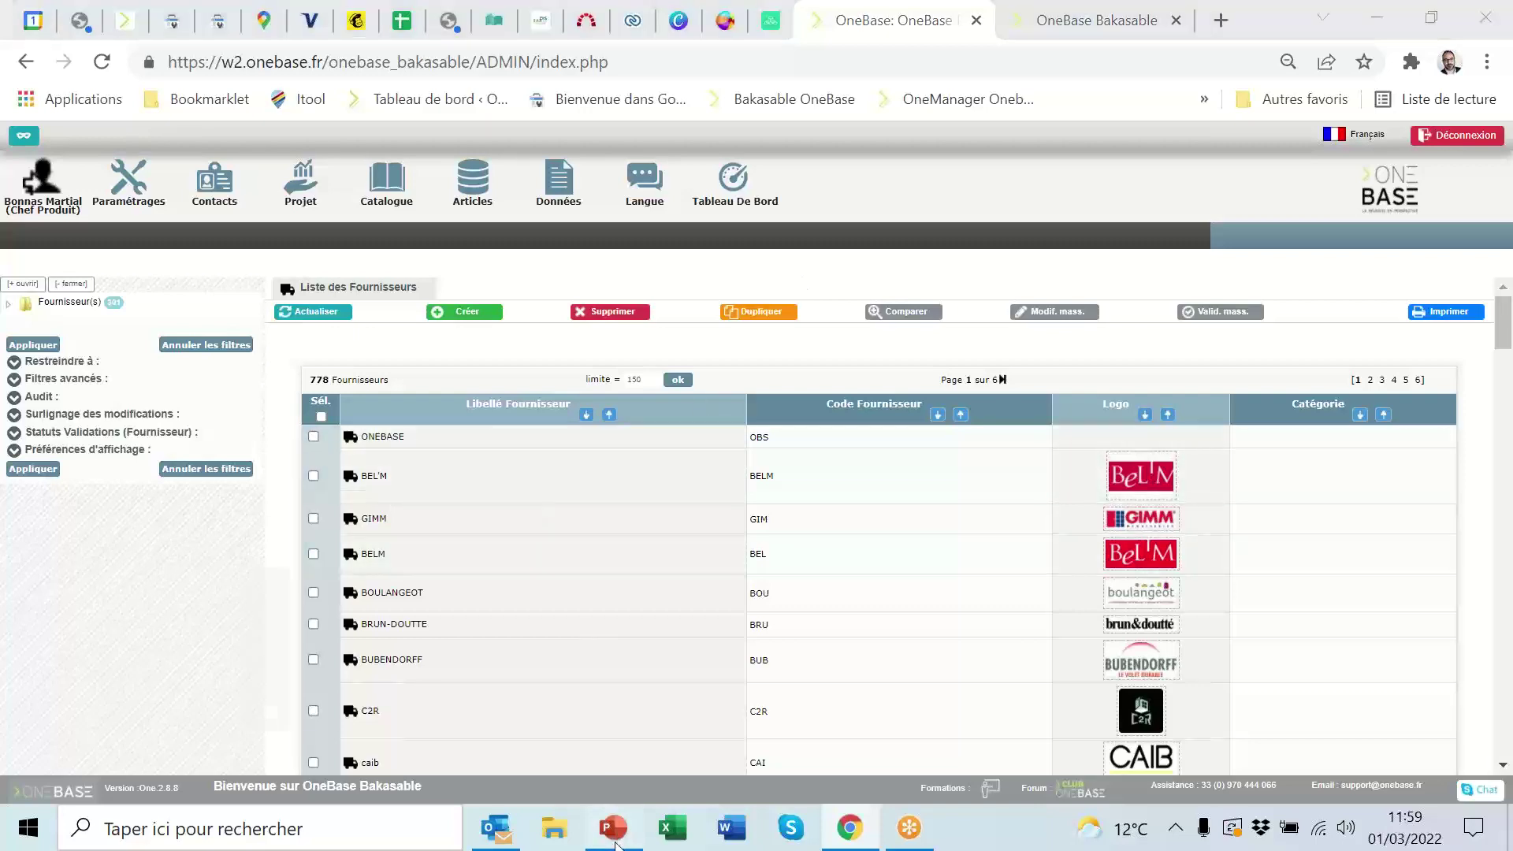
pyautogui.click(116, 504)
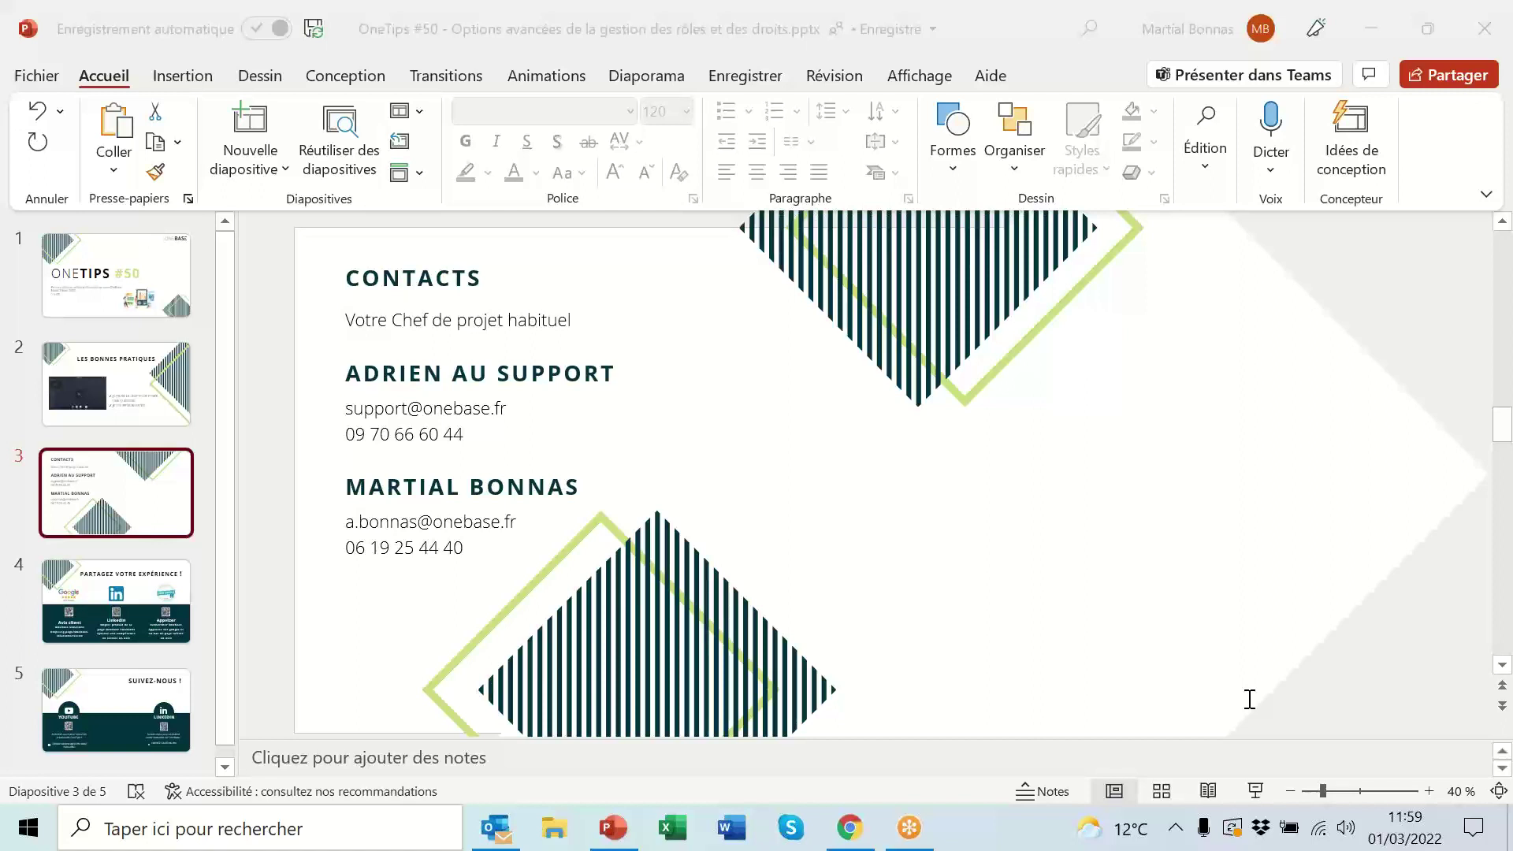
pyautogui.click(849, 827)
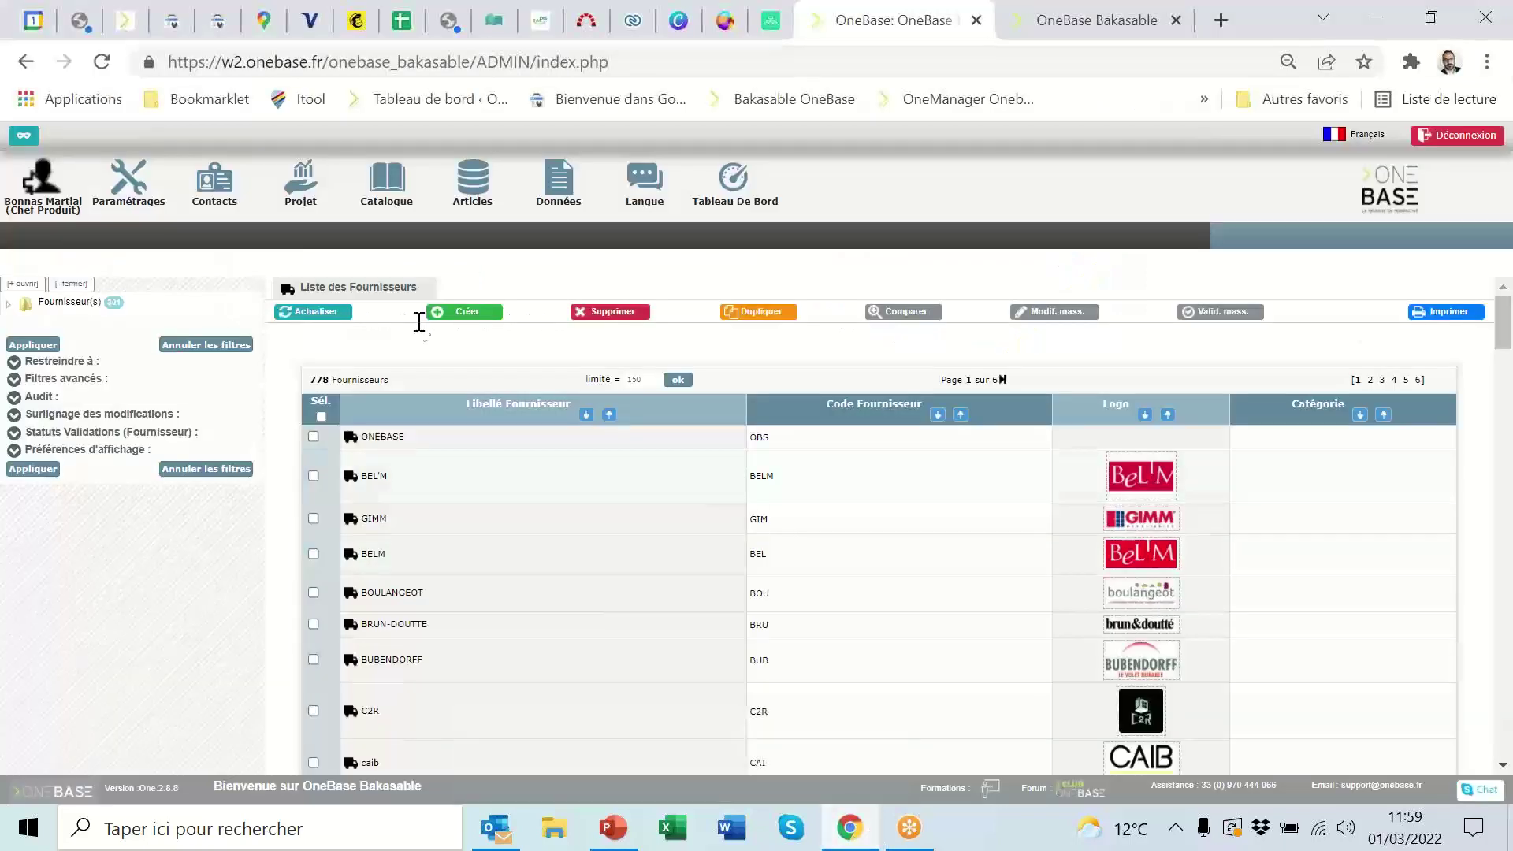
# Step: Clear the "Utiliser les droits du rôle" preference, save it, close the preferences page, and reload the OneBase home page
pyautogui.click(758, 170)
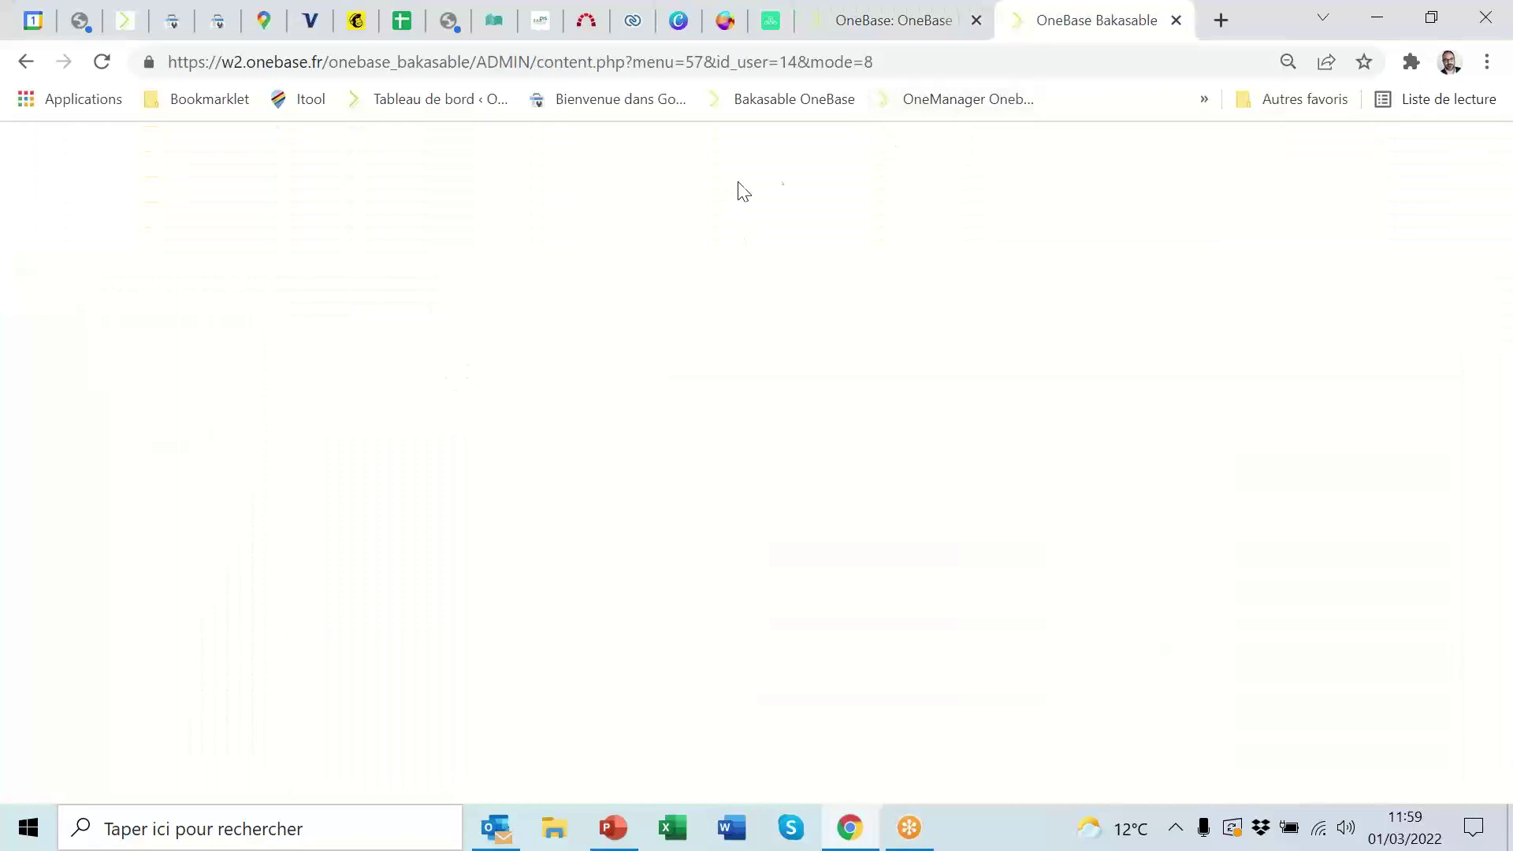
pyautogui.click(366, 419)
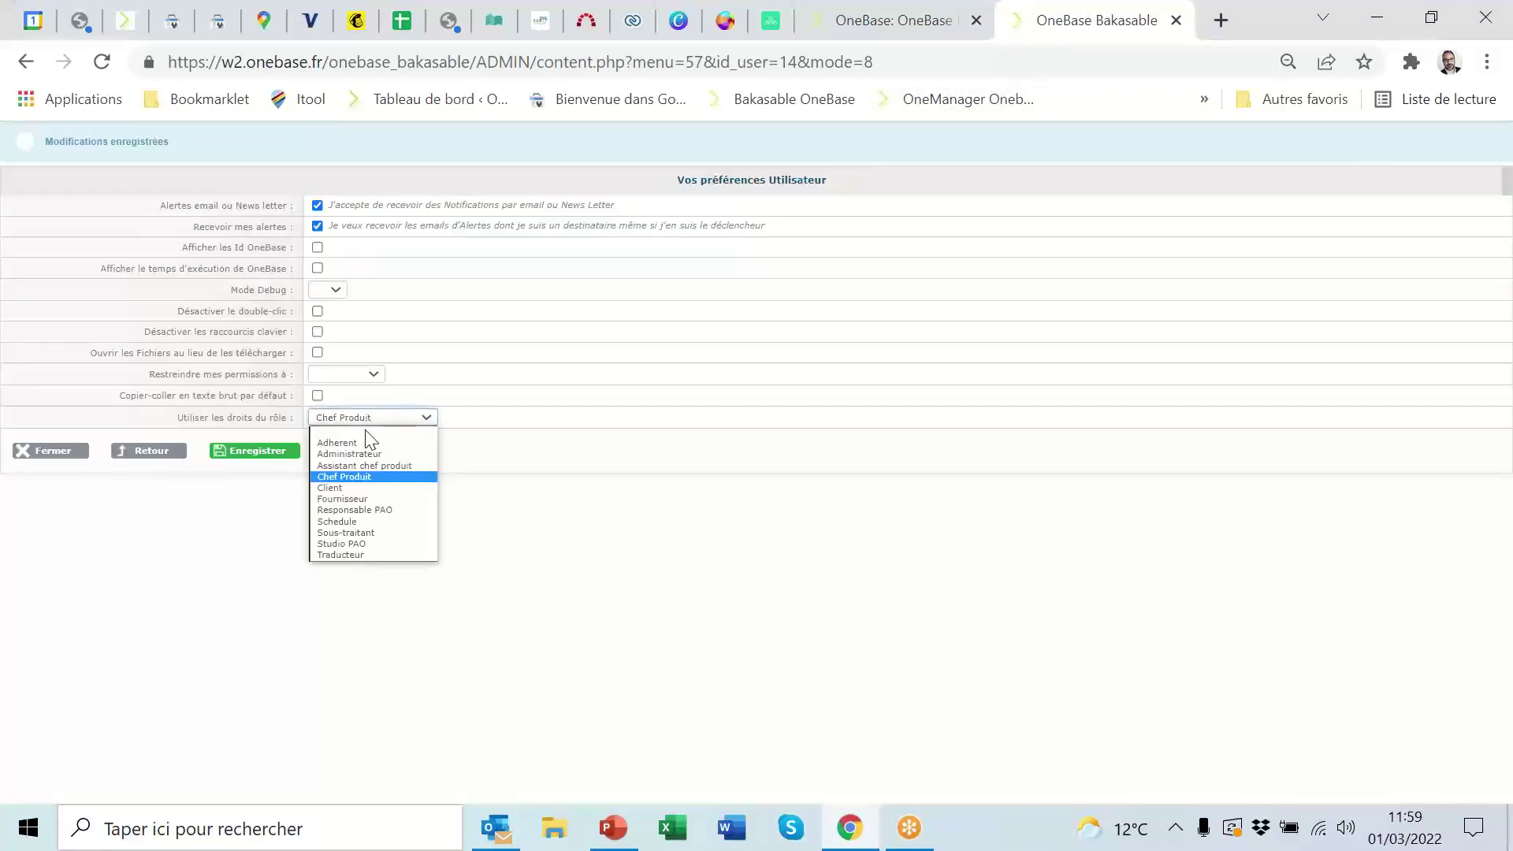
pyautogui.click(354, 436)
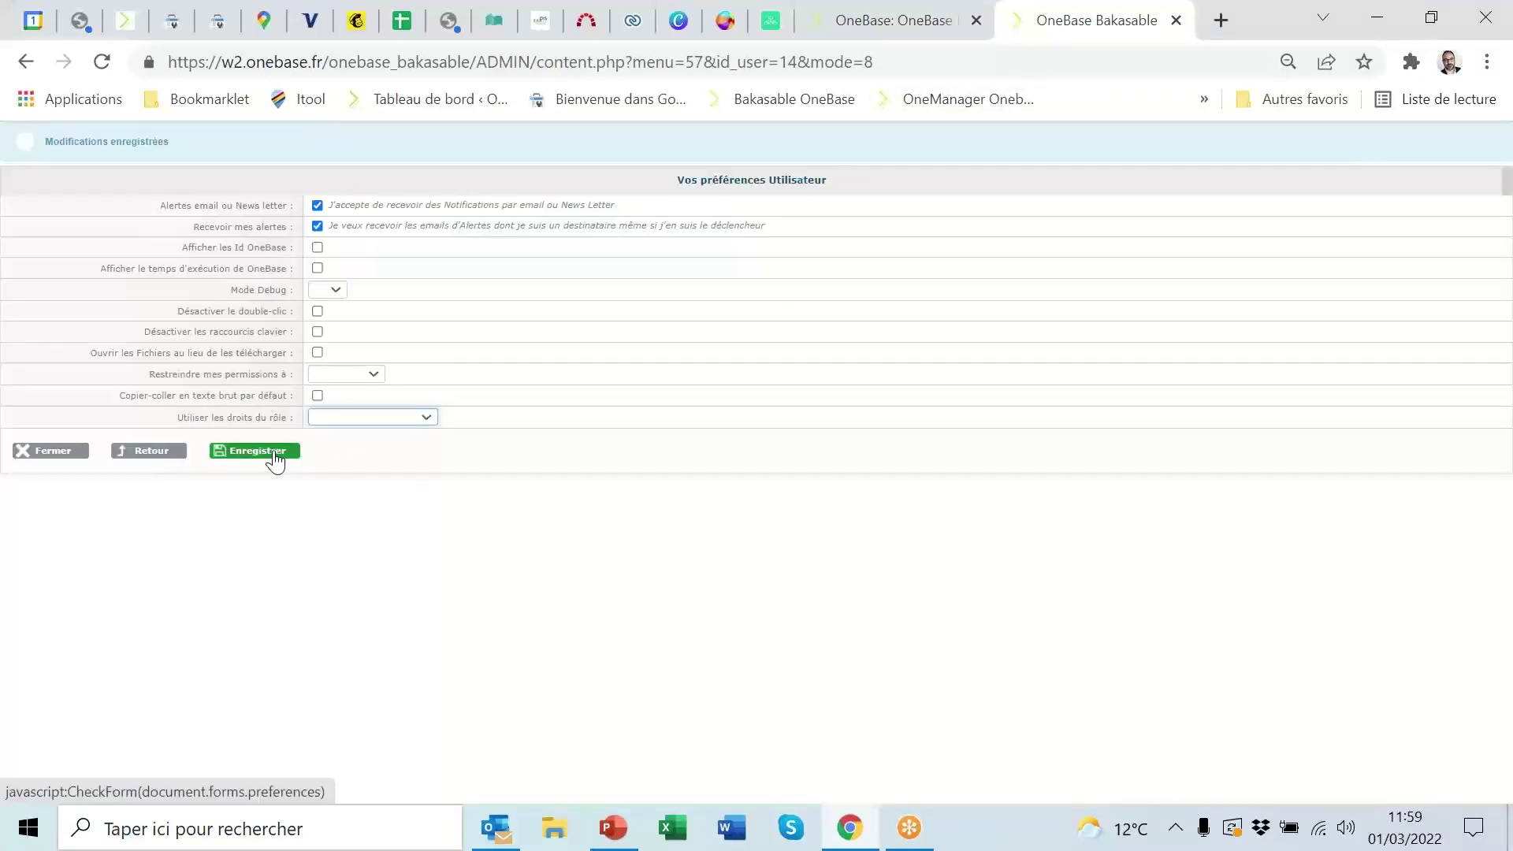
pyautogui.click(273, 453)
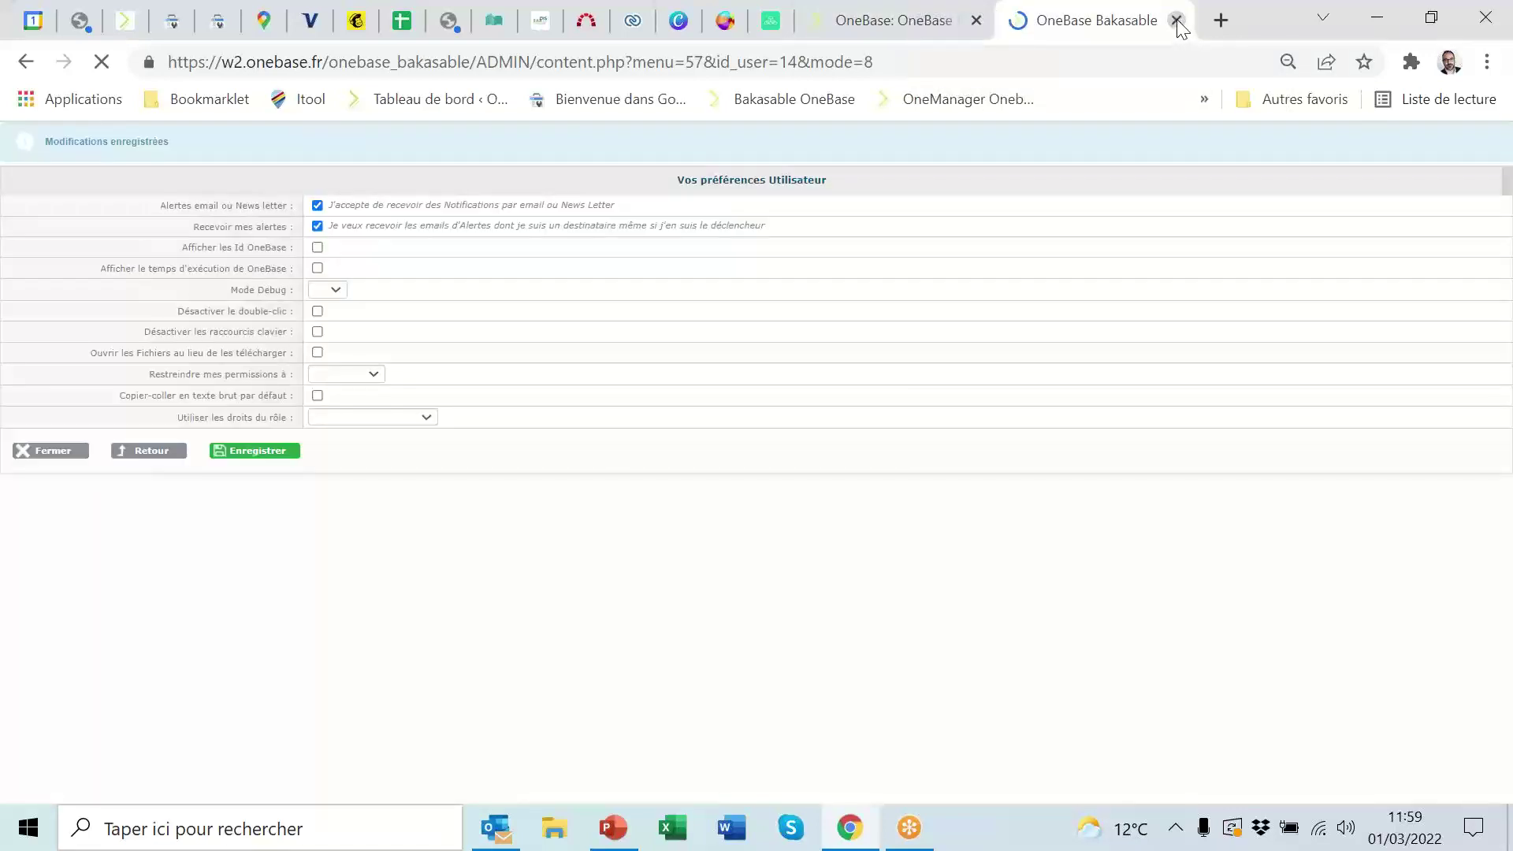
pyautogui.click(1177, 20)
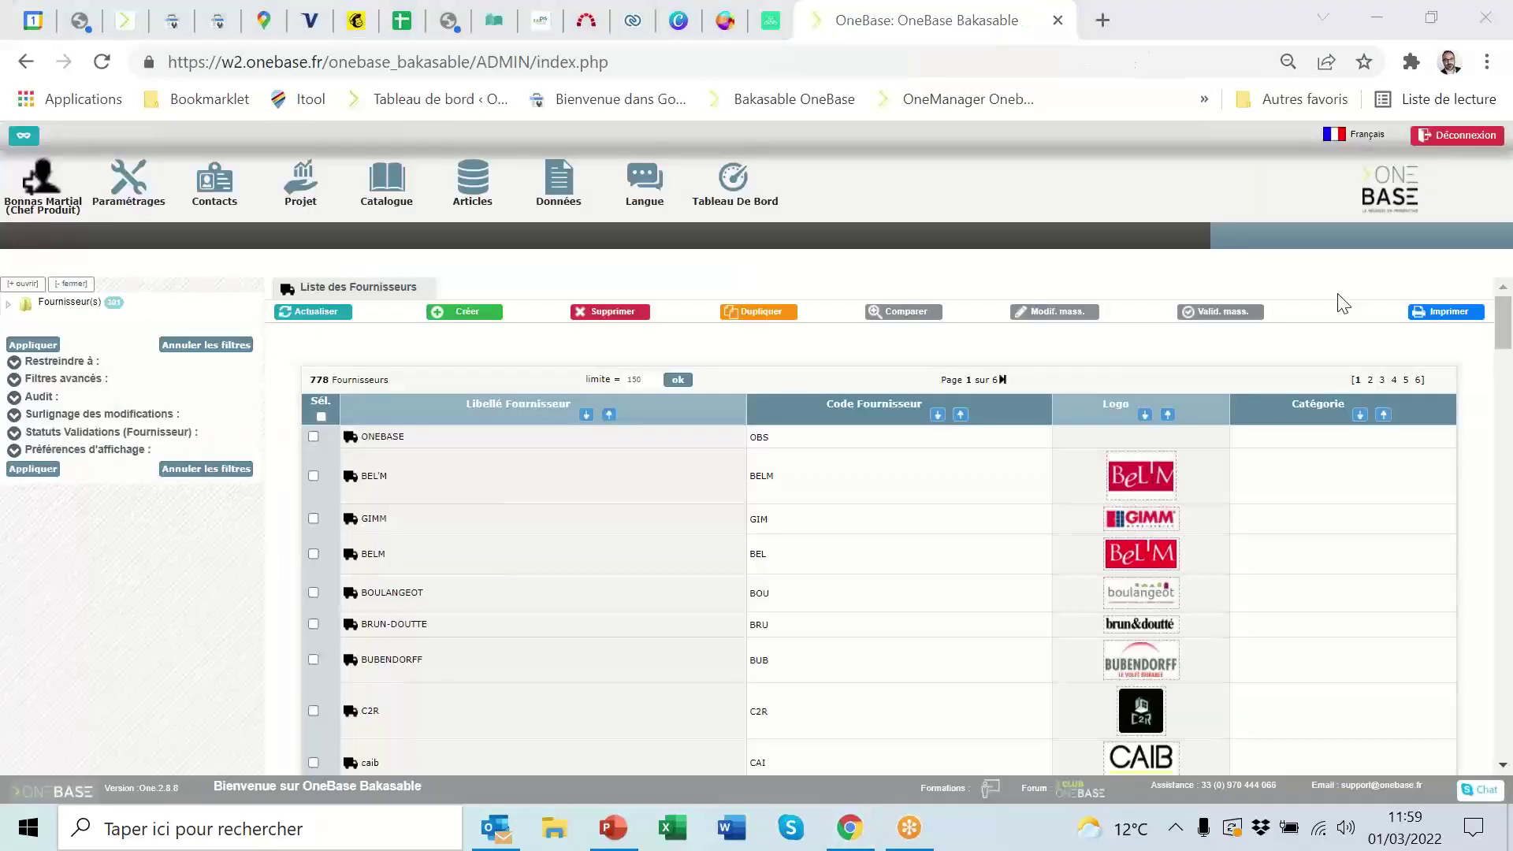
pyautogui.click(1383, 187)
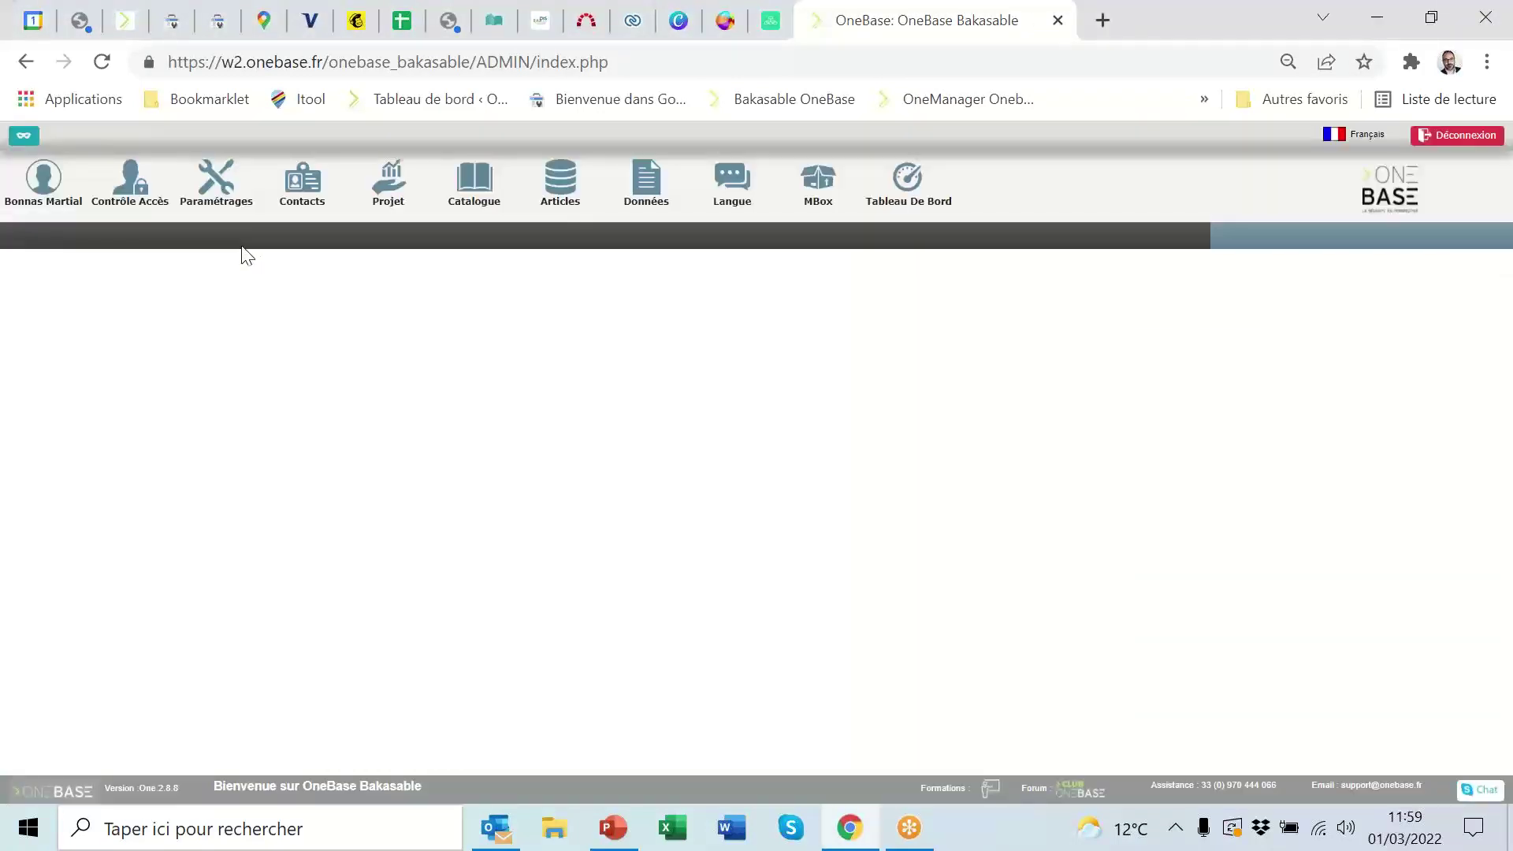
# Step: Open the account's user preferences, apply the Chef Produit role's rights, save, and reload the home page under that role
pyautogui.click(44, 182)
pyautogui.click(193, 236)
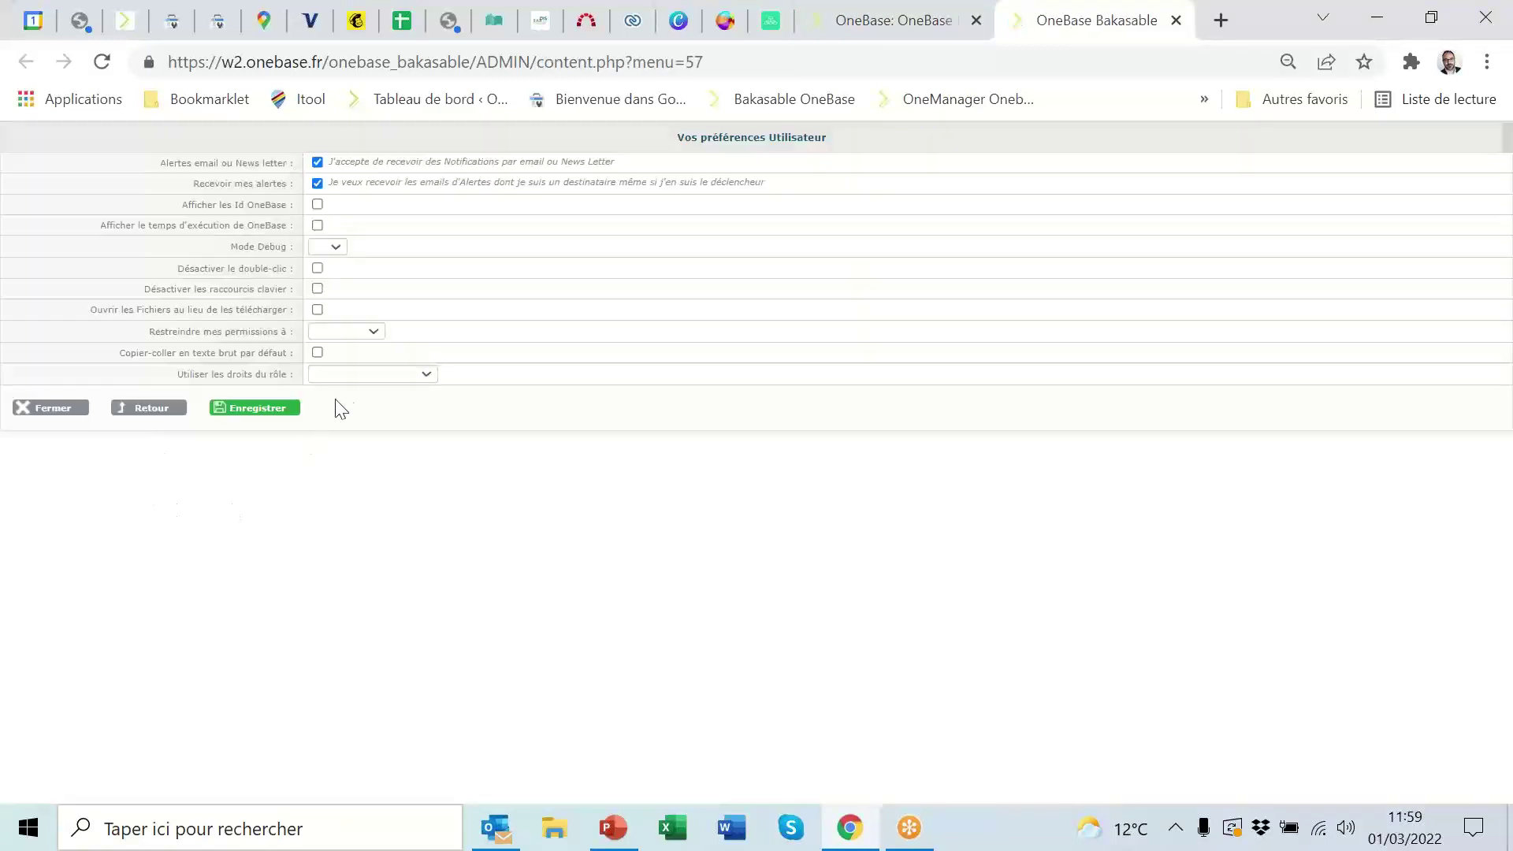
pyautogui.click(361, 373)
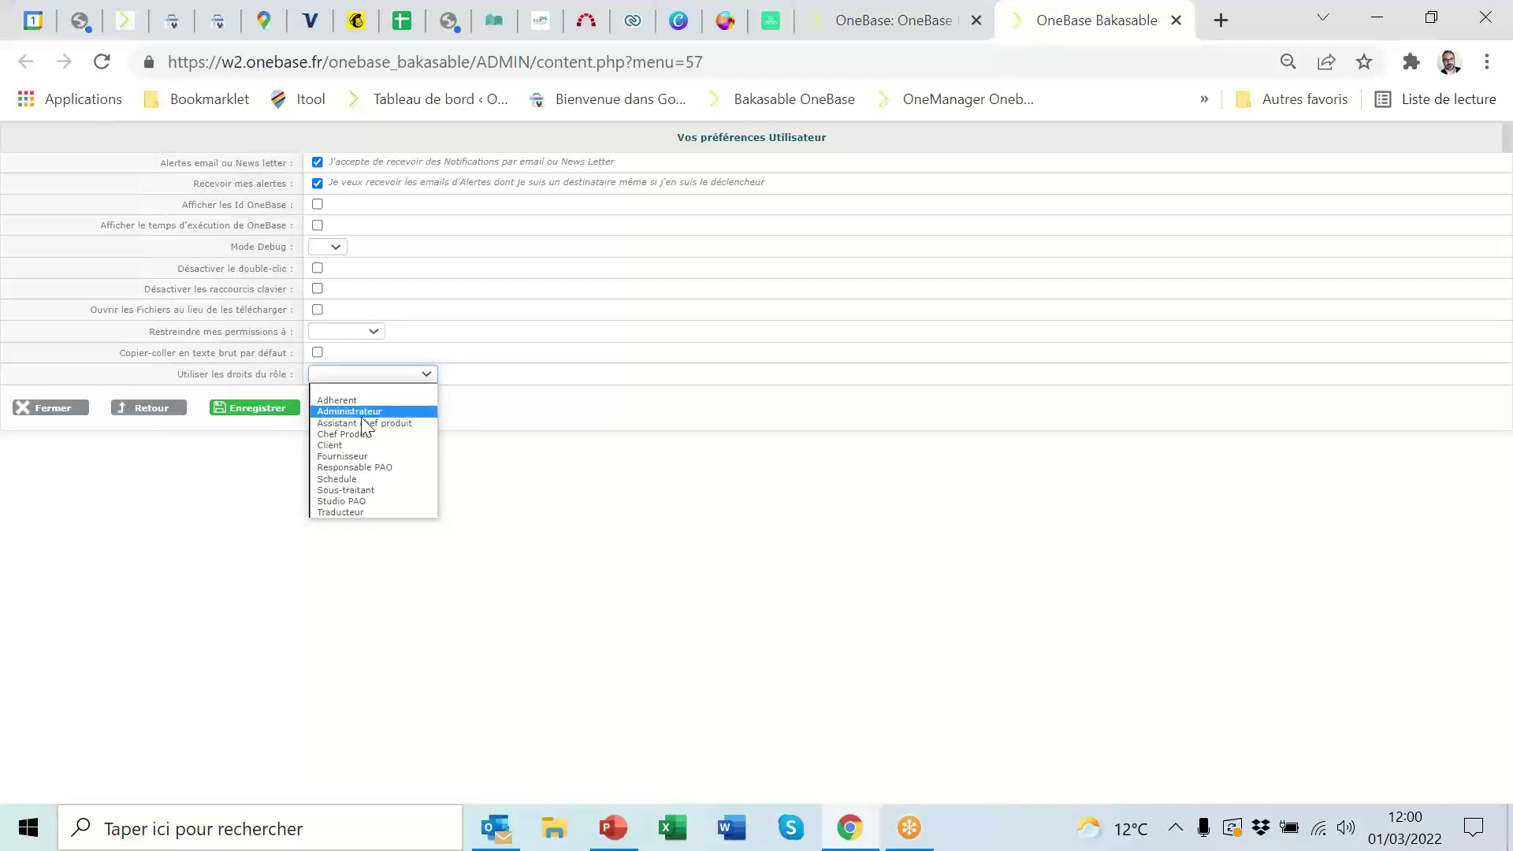
pyautogui.click(380, 436)
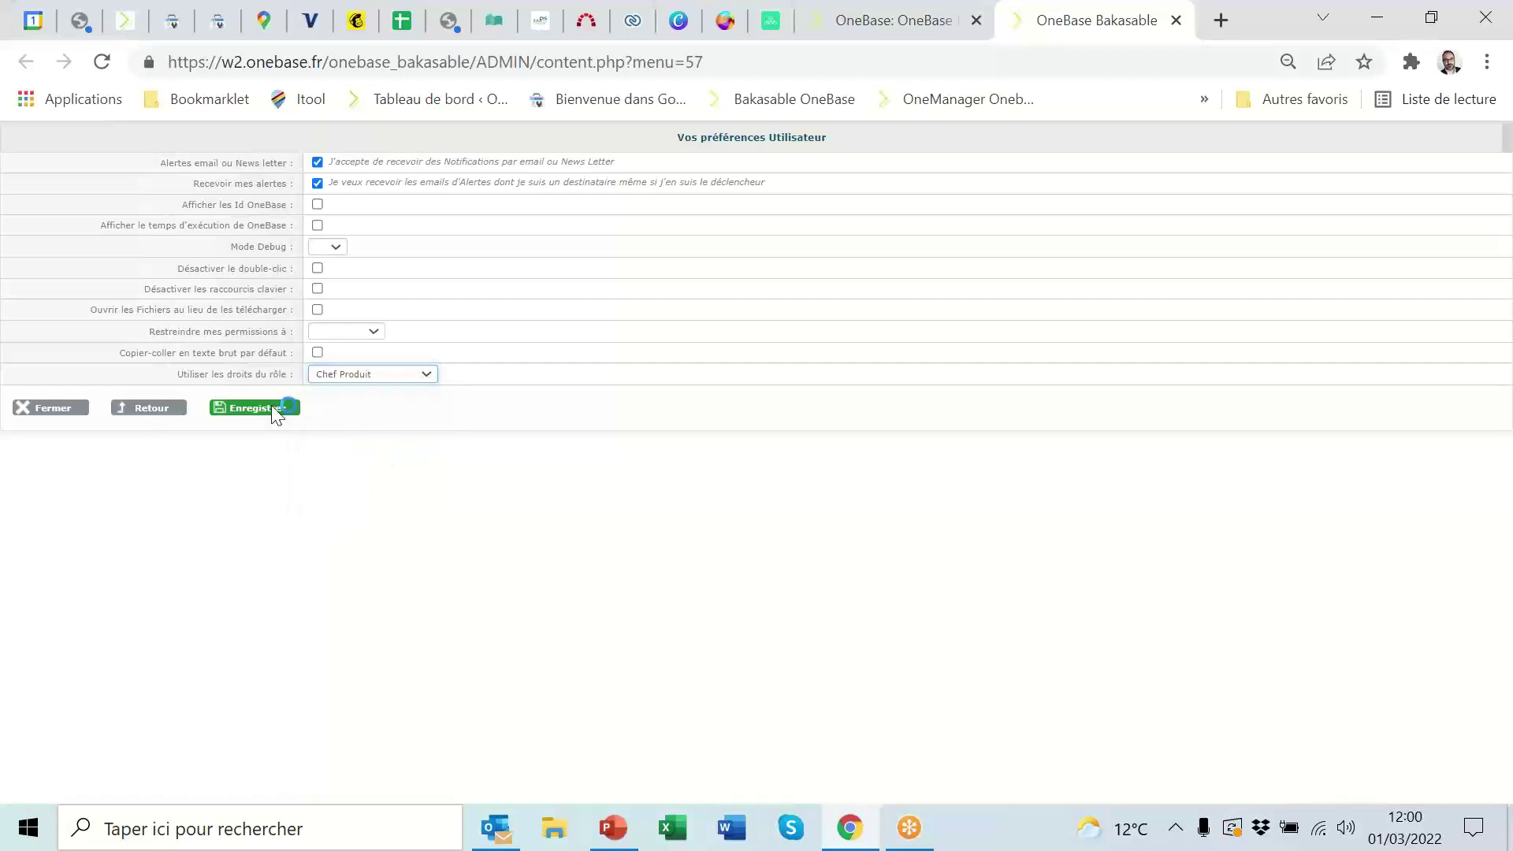
pyautogui.click(271, 407)
pyautogui.click(937, 20)
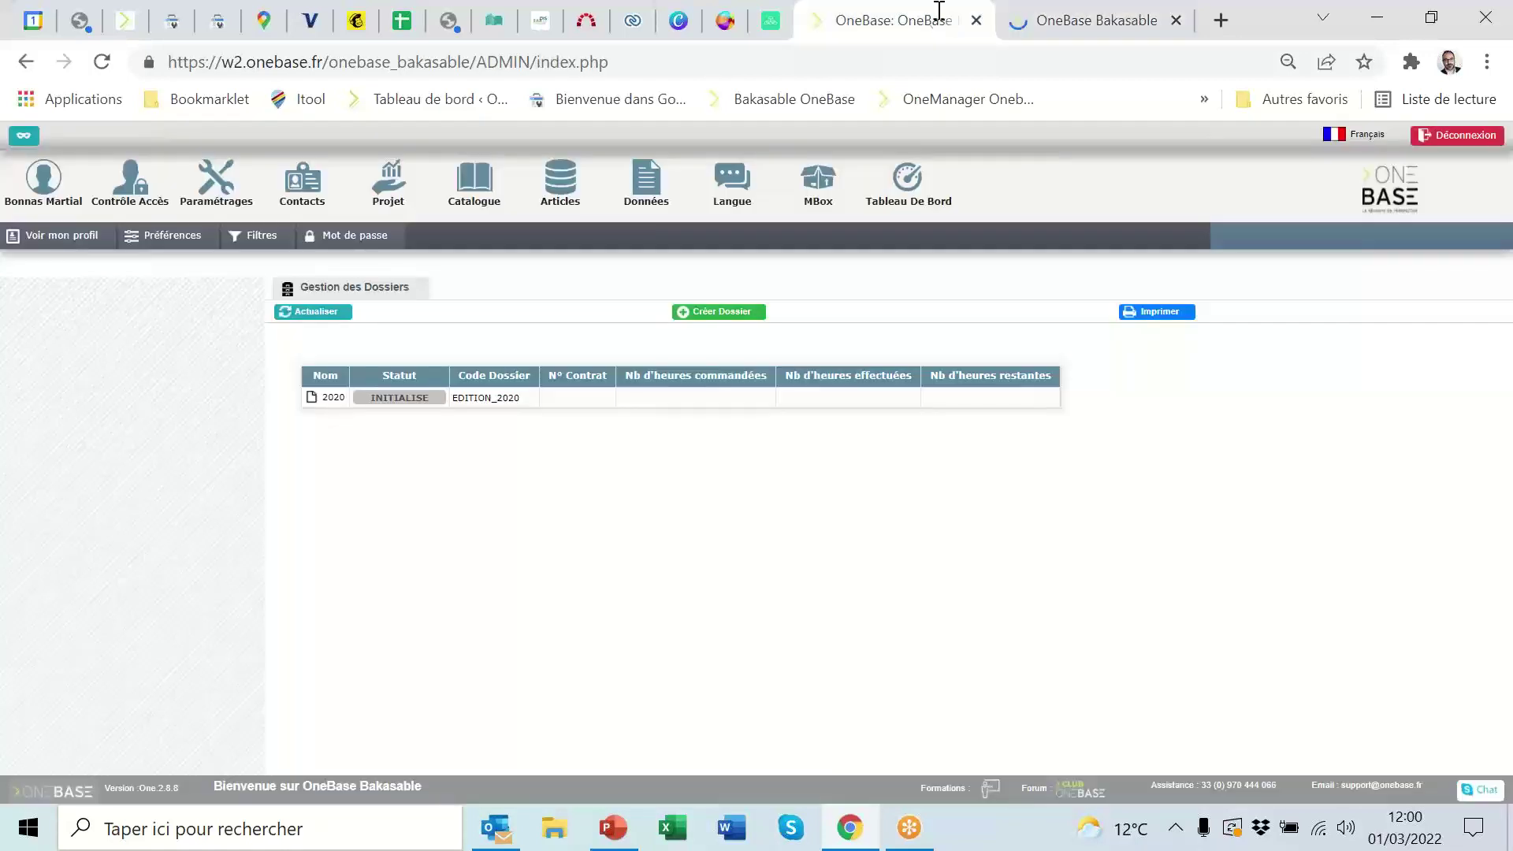
pyautogui.click(1115, 29)
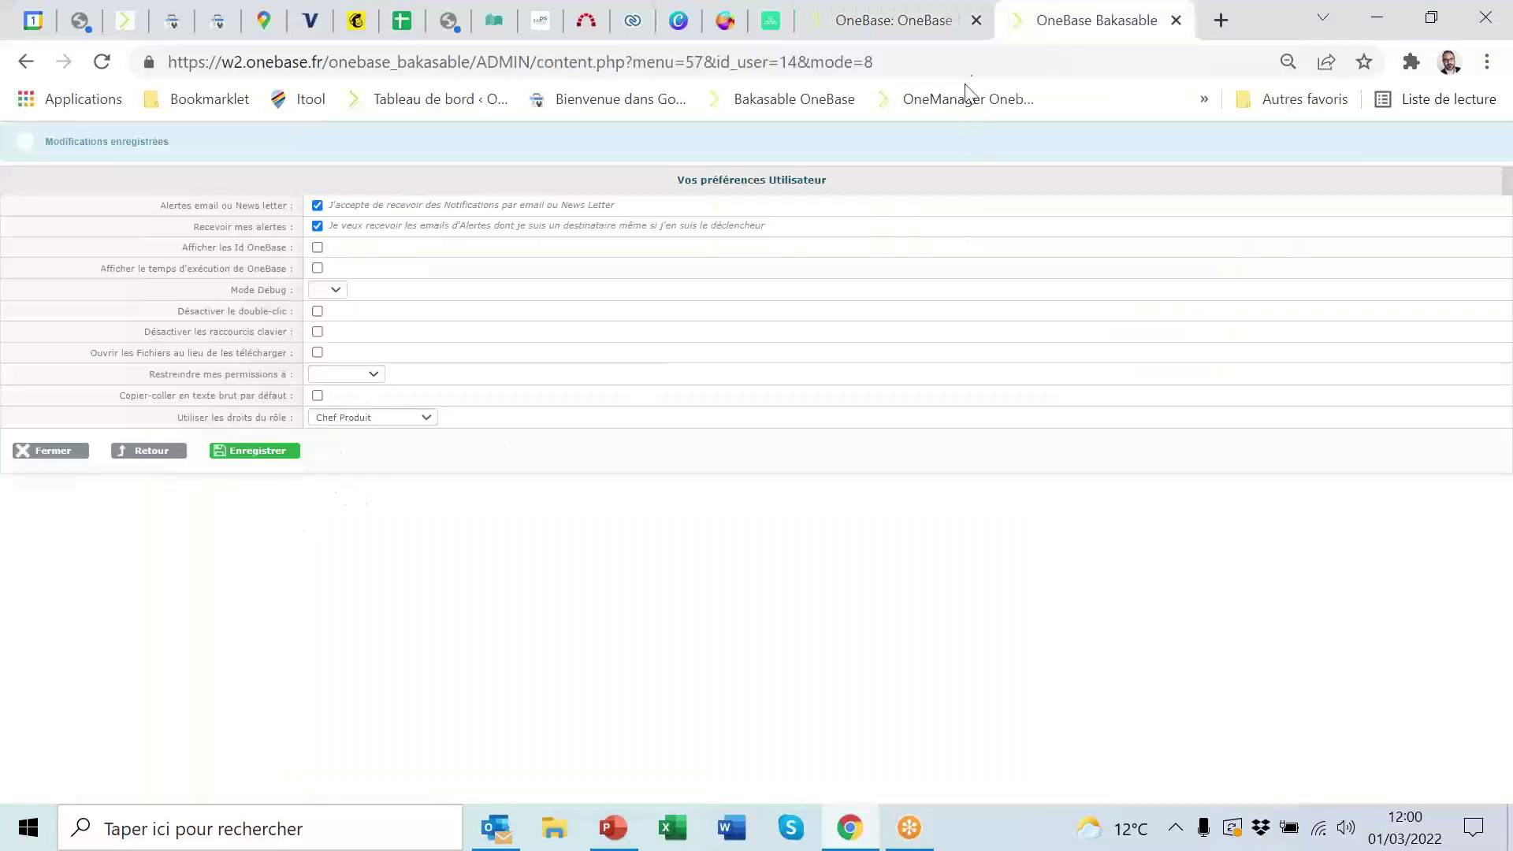
pyautogui.click(906, 20)
pyautogui.click(1394, 189)
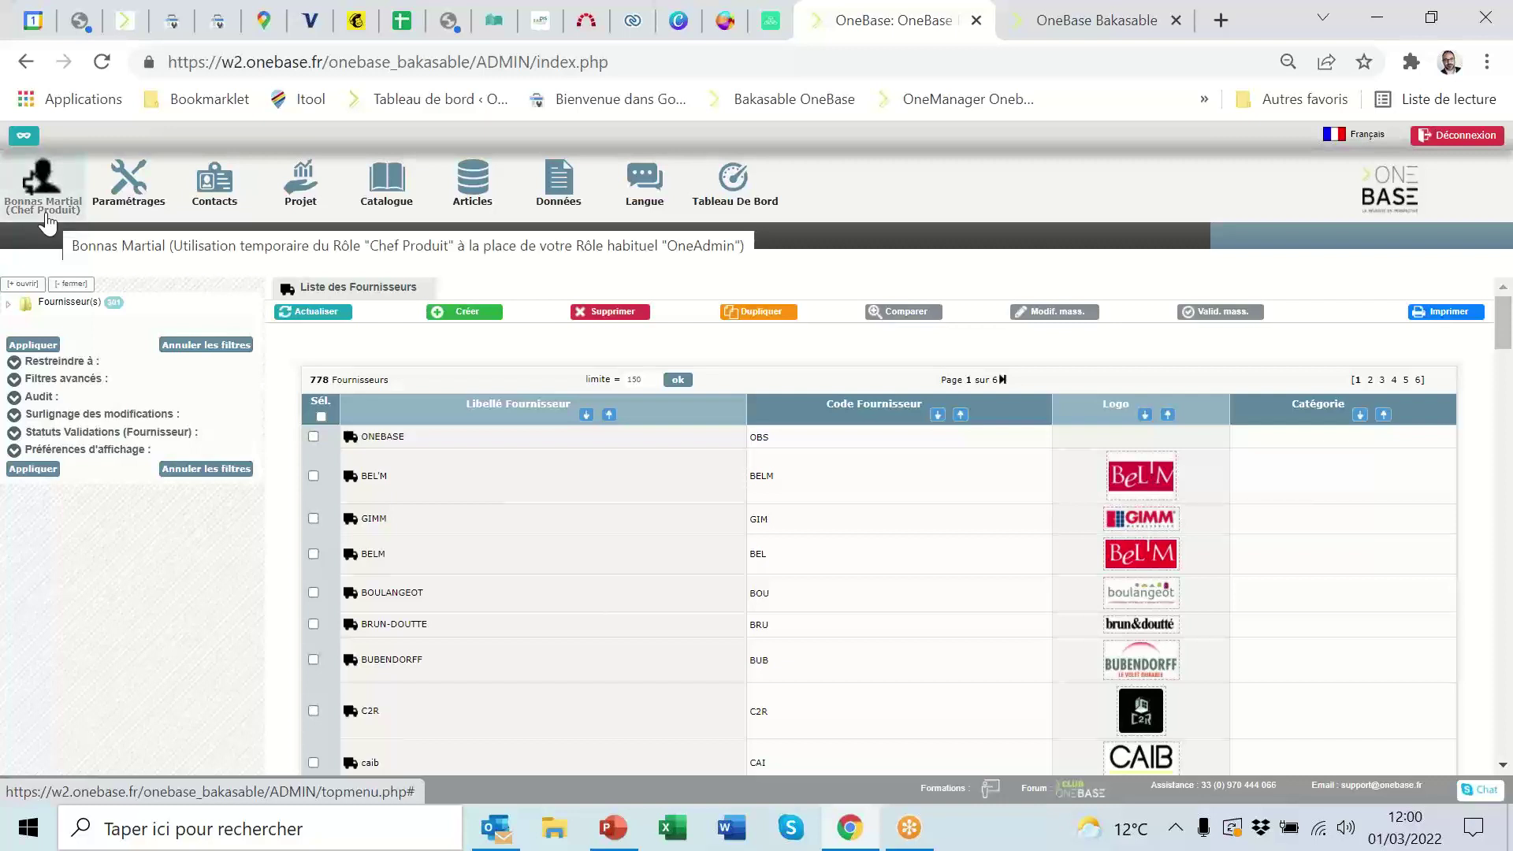
# Step: Reset the "Utiliser les droits du rôle" preference to blank and save the user preferences
pyautogui.click(1056, 24)
pyautogui.click(419, 419)
pyautogui.click(406, 432)
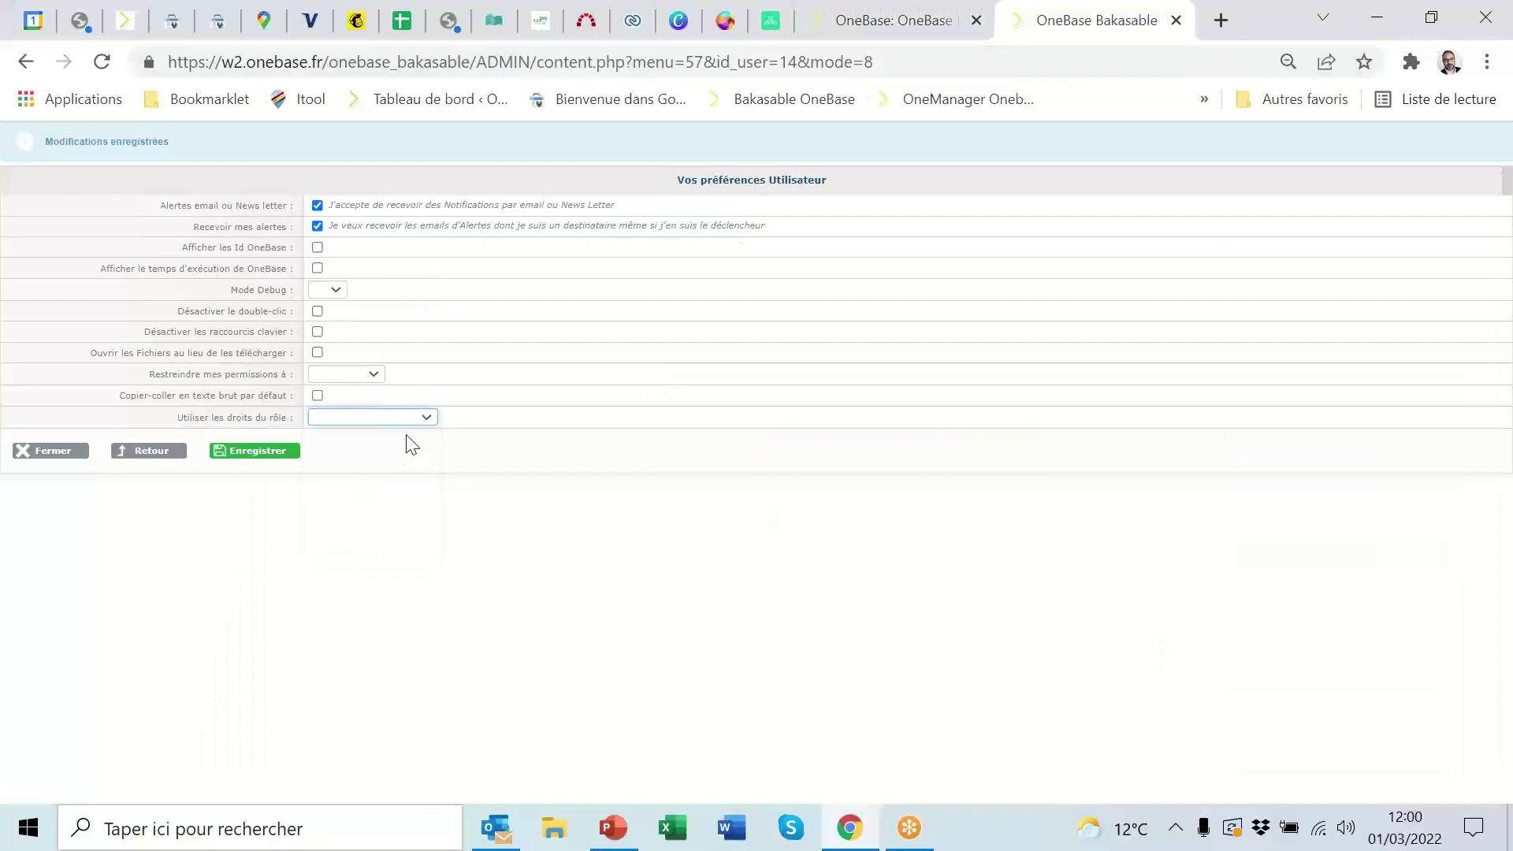
pyautogui.click(253, 452)
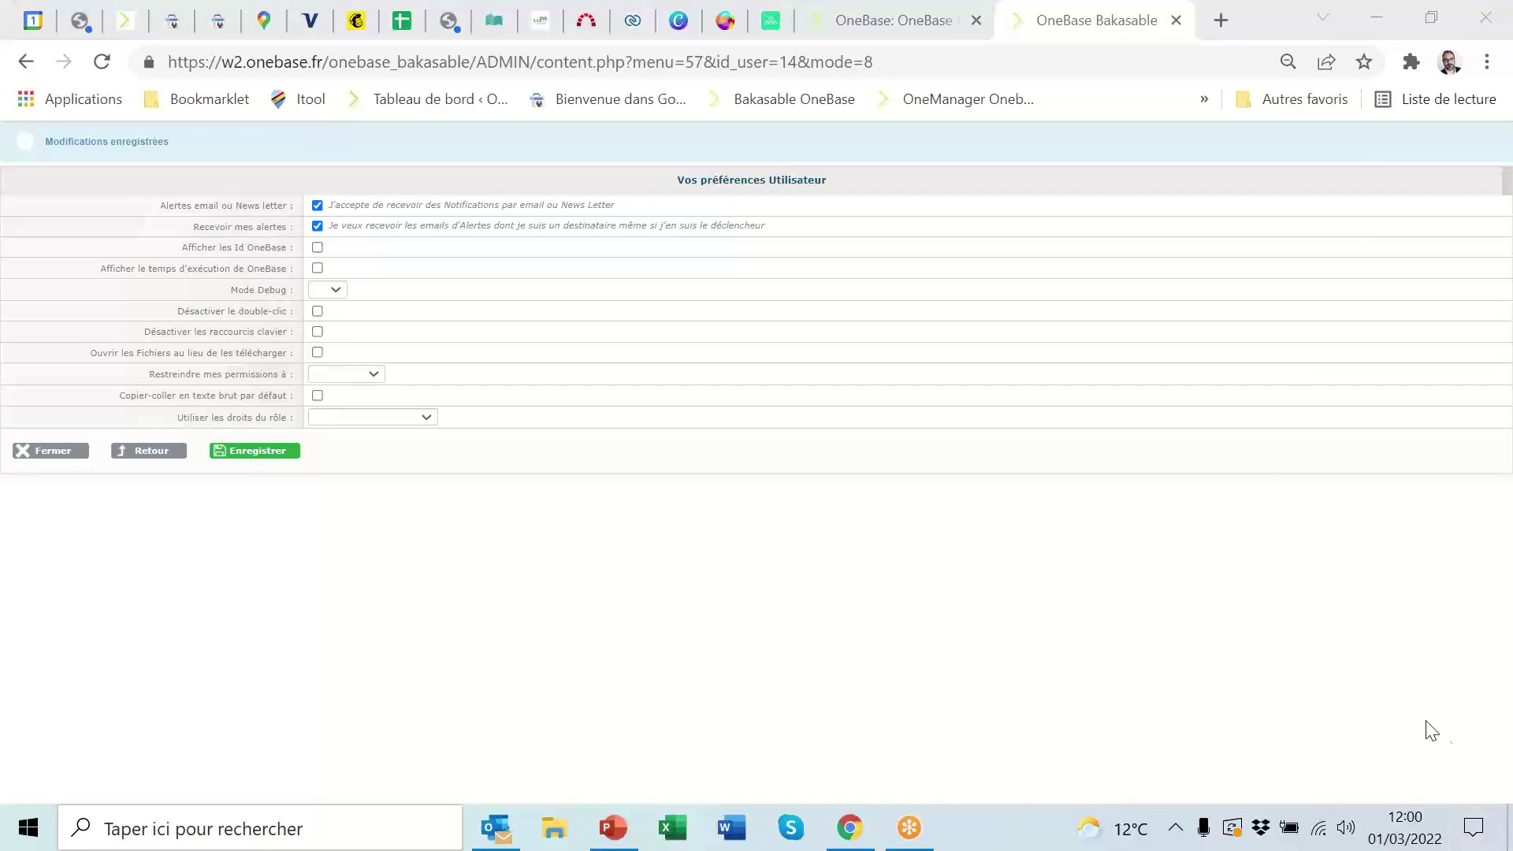
# Step: Switch to PowerPoint and advance to slide 4, "Partagez votre expérience !"
pyautogui.click(614, 839)
pyautogui.press('Down')
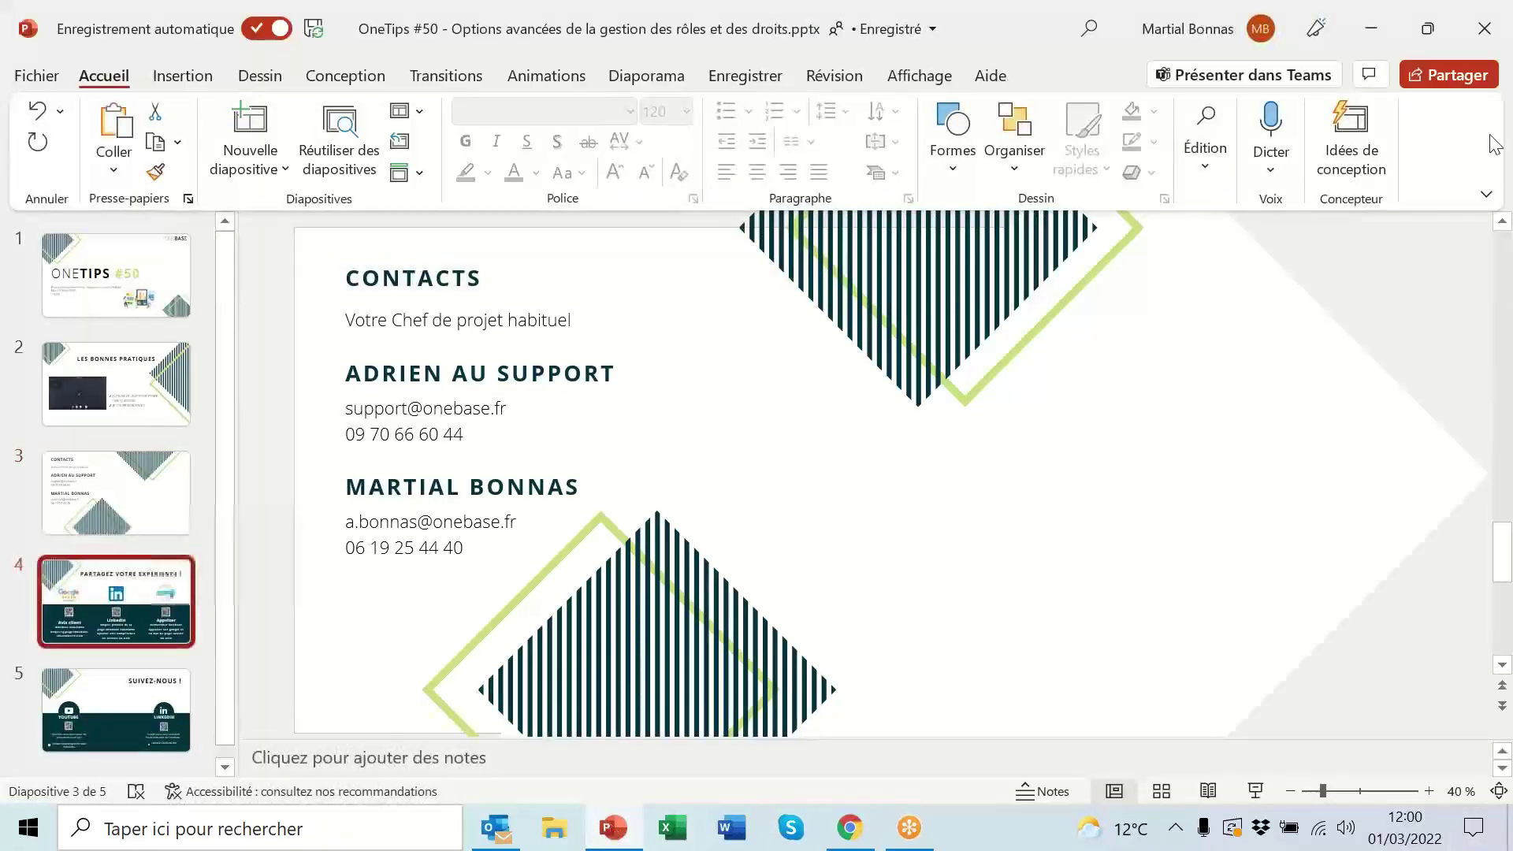